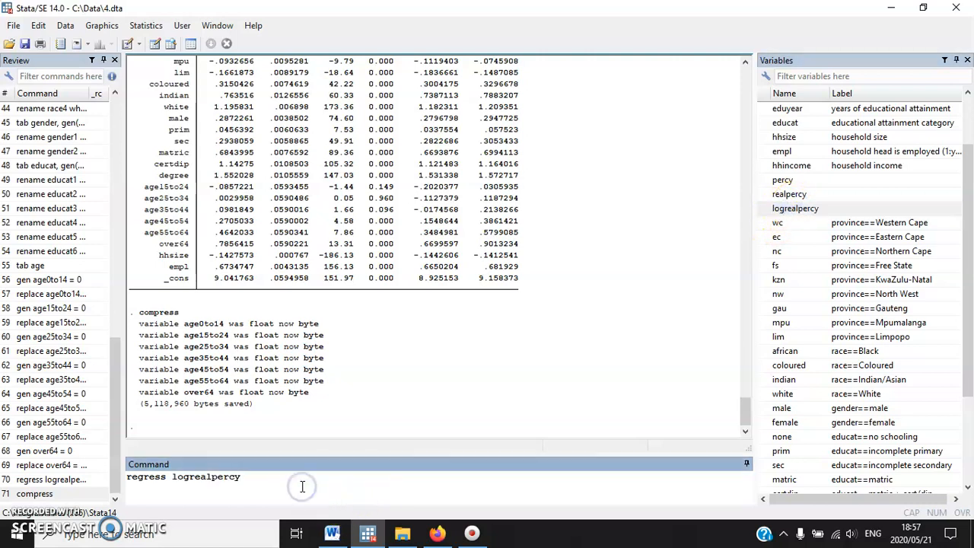
# Add the province dummies ec, nc, fs, kzn, nw, gau, mpu and lim to the regress logrealpercy command, omitting wc
pyautogui.scroll(-3, 860, 244)
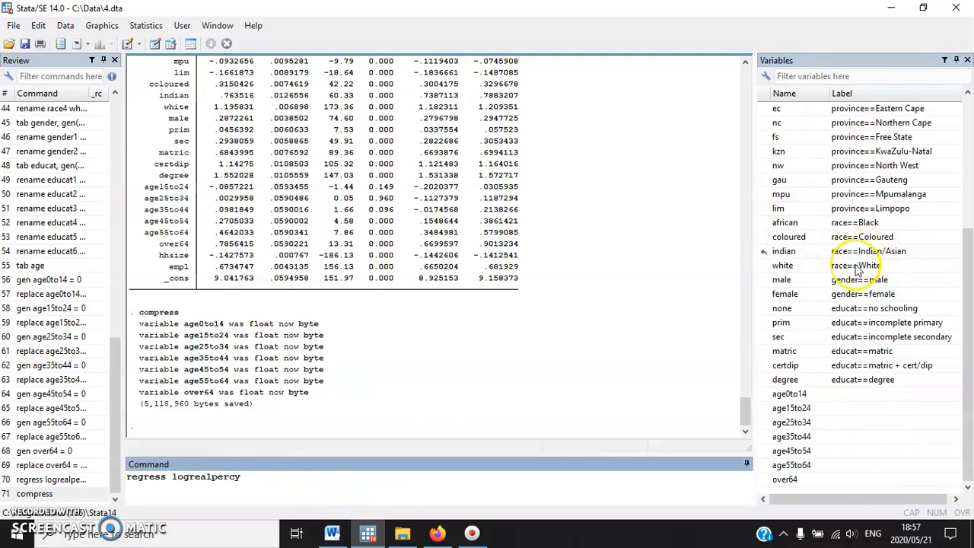
pyautogui.scroll(2, 844, 243)
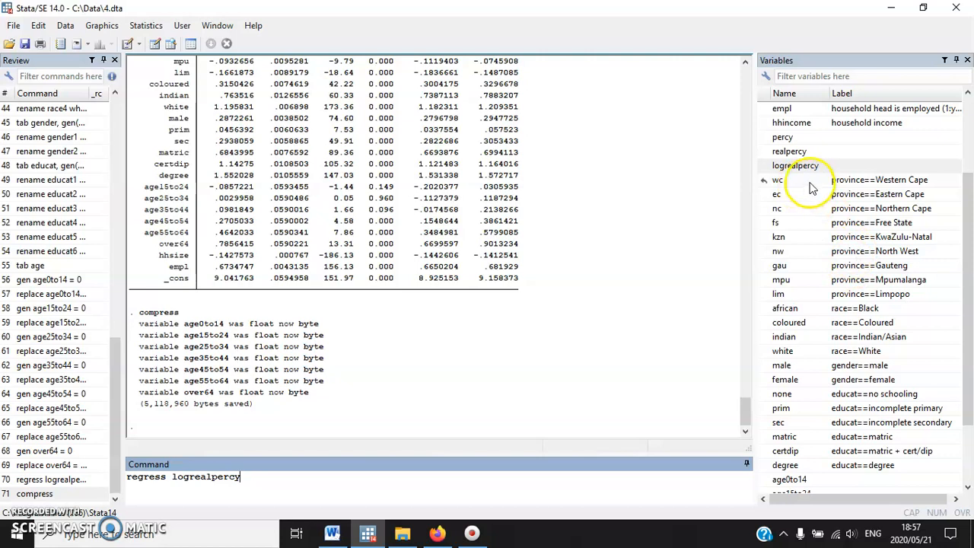
pyautogui.scroll(-1, 814, 199)
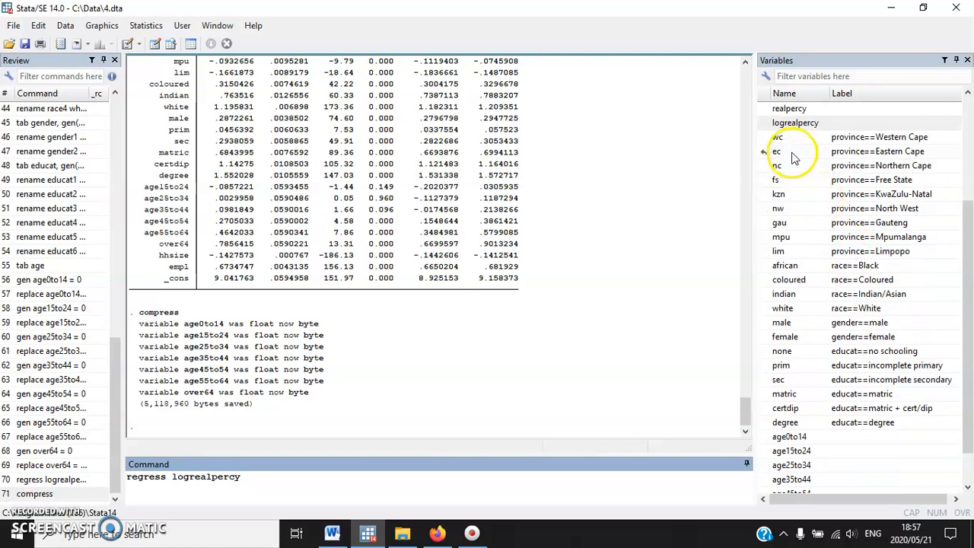
pyautogui.doubleClick(791, 152)
pyautogui.click(788, 166)
pyautogui.doubleClick(788, 180)
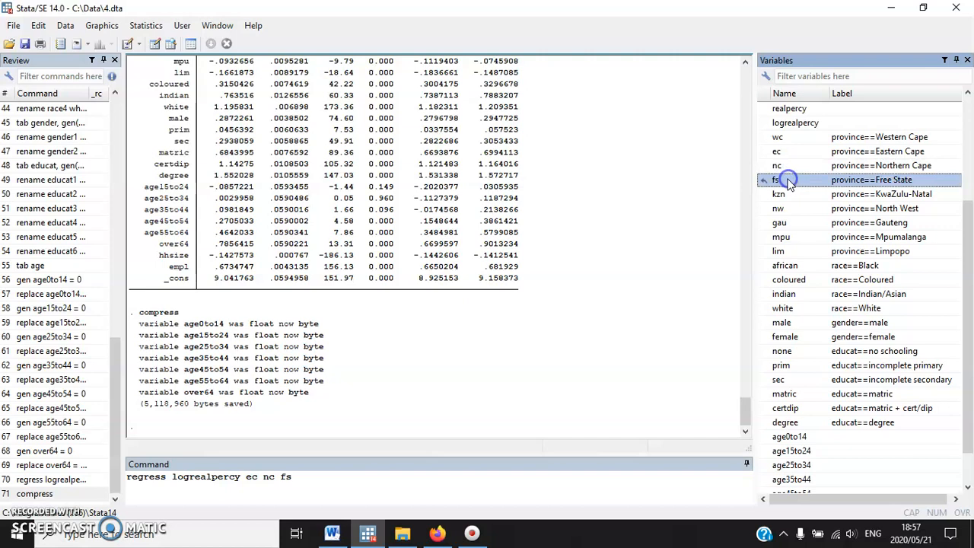
pyautogui.doubleClick(787, 196)
pyautogui.doubleClick(789, 210)
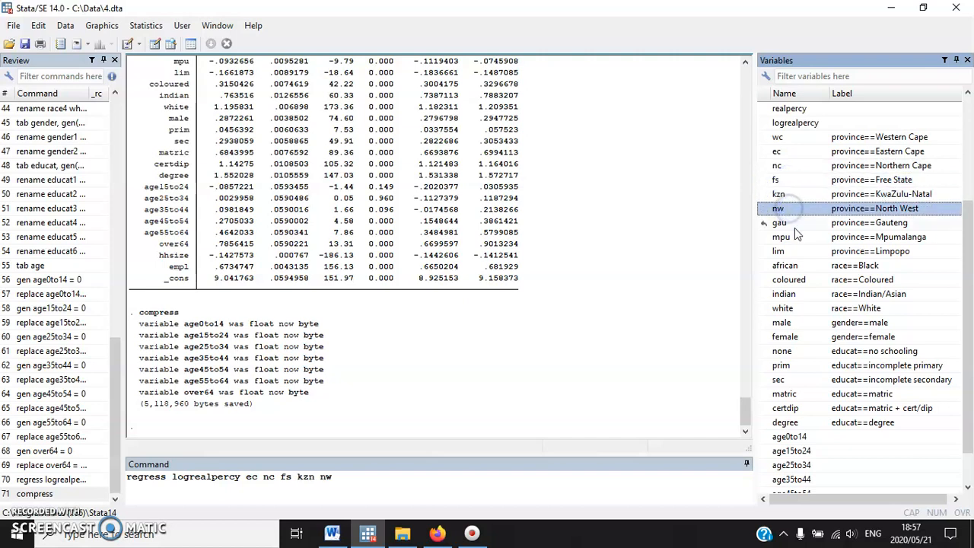
pyautogui.doubleClick(793, 224)
pyautogui.doubleClick(791, 238)
pyautogui.doubleClick(784, 252)
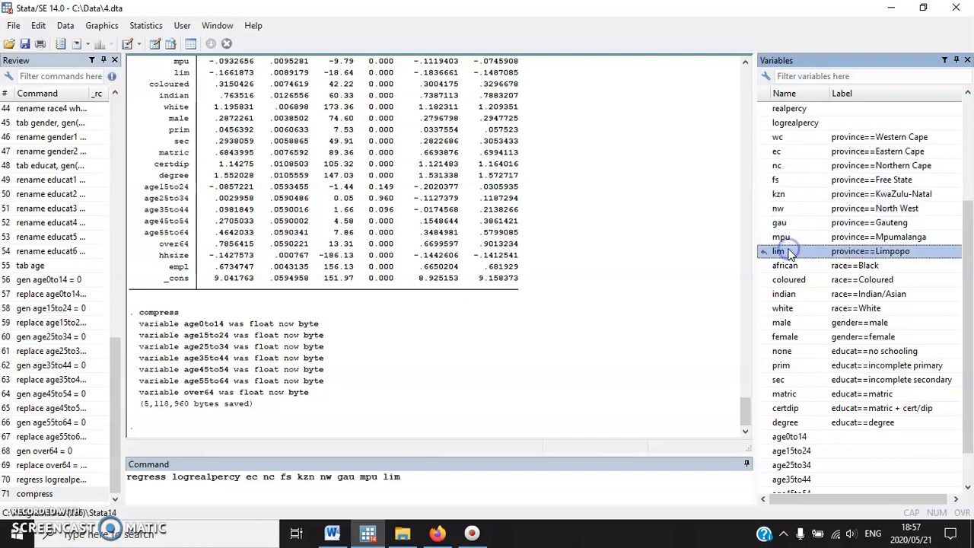
pyautogui.click(272, 477)
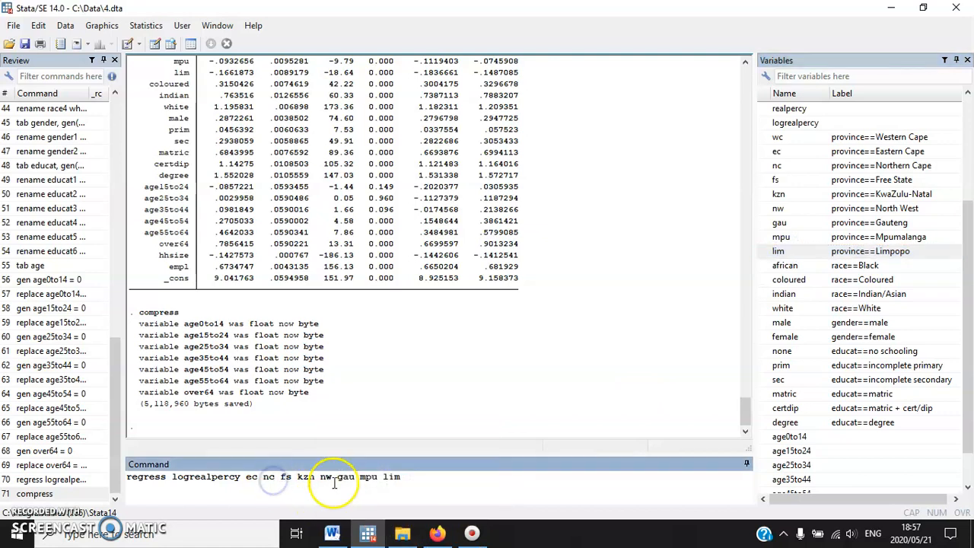
pyautogui.click(462, 486)
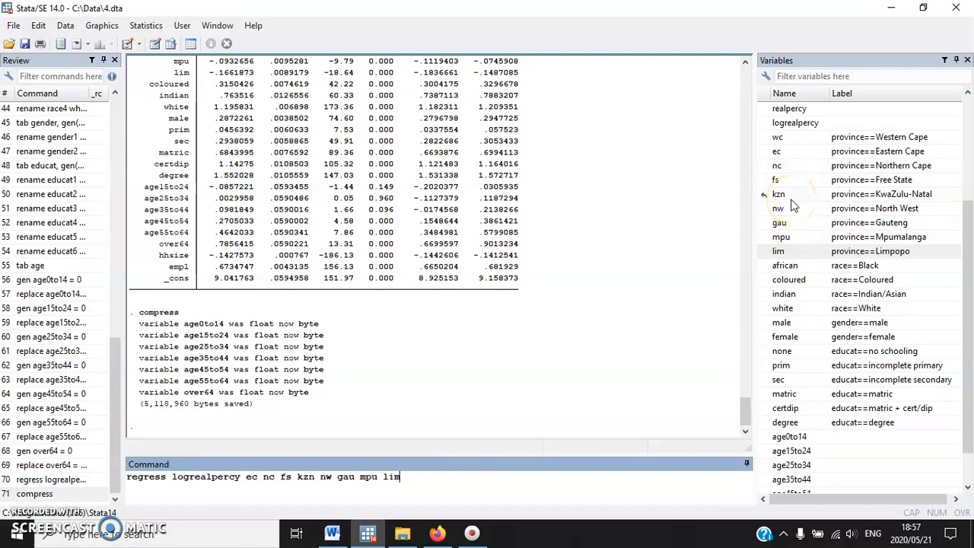
# Add the race dummies coloured, indian and white to the regression command, omitting african
pyautogui.click(792, 282)
pyautogui.click(795, 296)
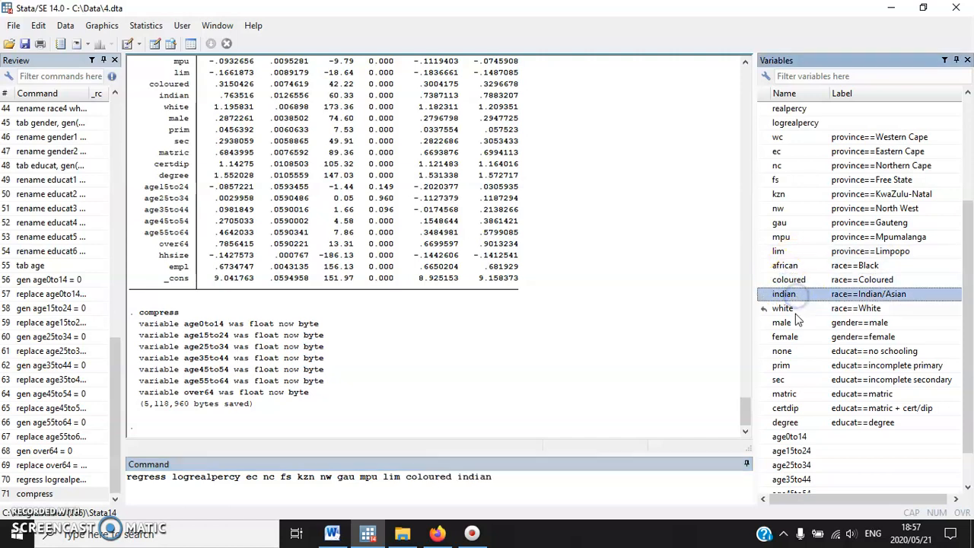
pyautogui.click(791, 309)
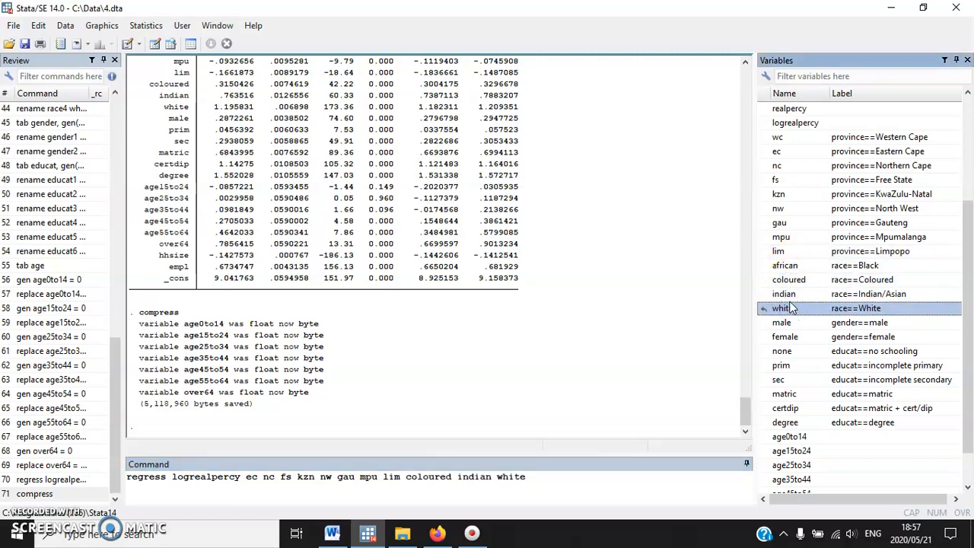
# Check the regression exercise in the Word document, and add the gender dummy male to the command in Stata
pyautogui.click(335, 534)
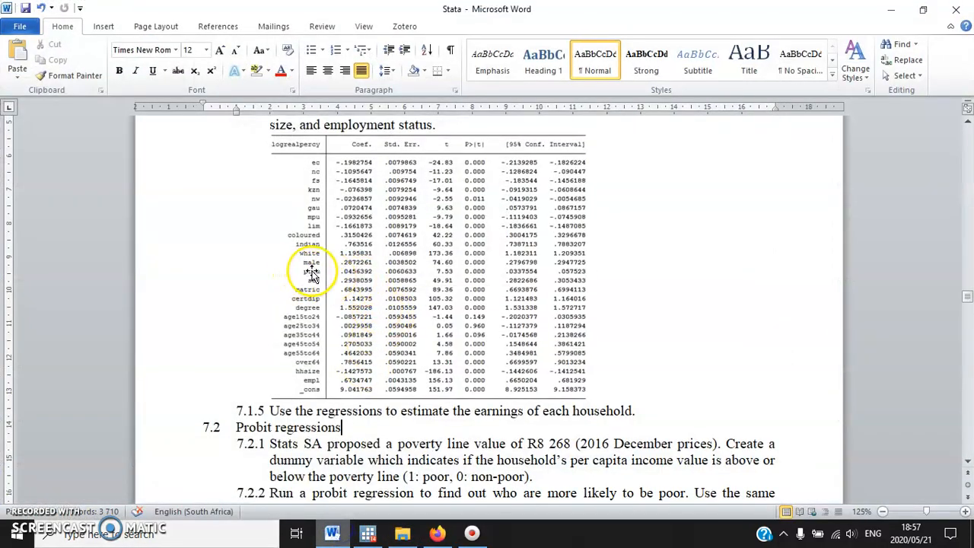
pyautogui.click(368, 533)
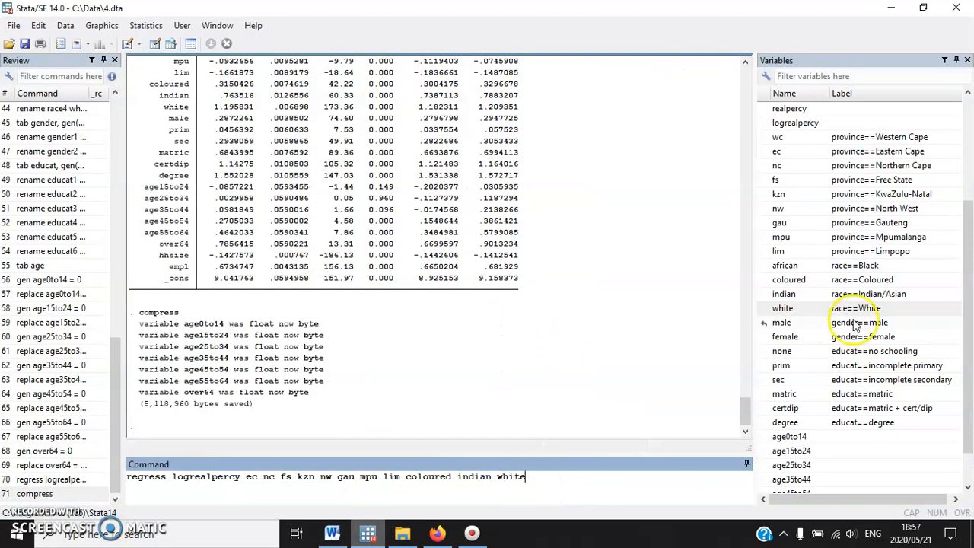
pyautogui.scroll(-1, 830, 312)
pyautogui.doubleClick(798, 282)
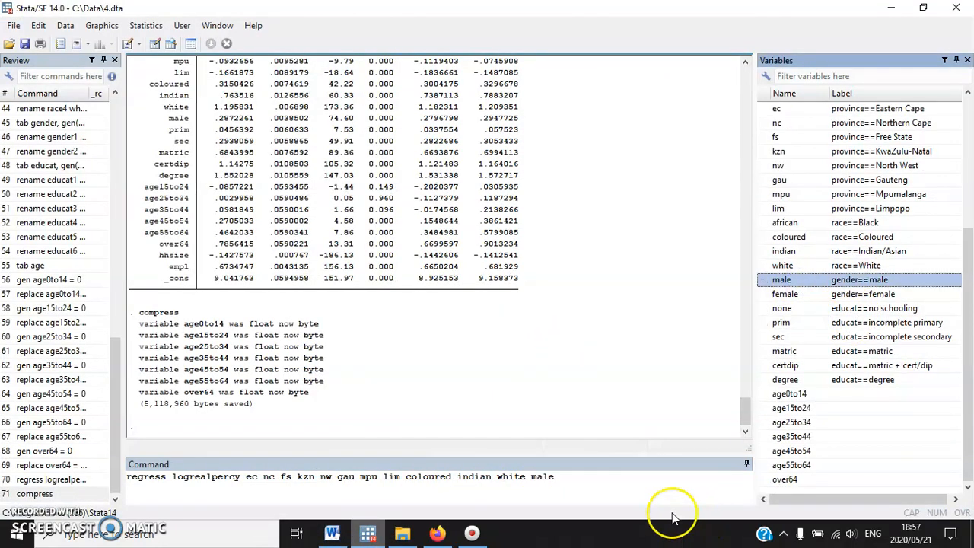
pyautogui.click(617, 491)
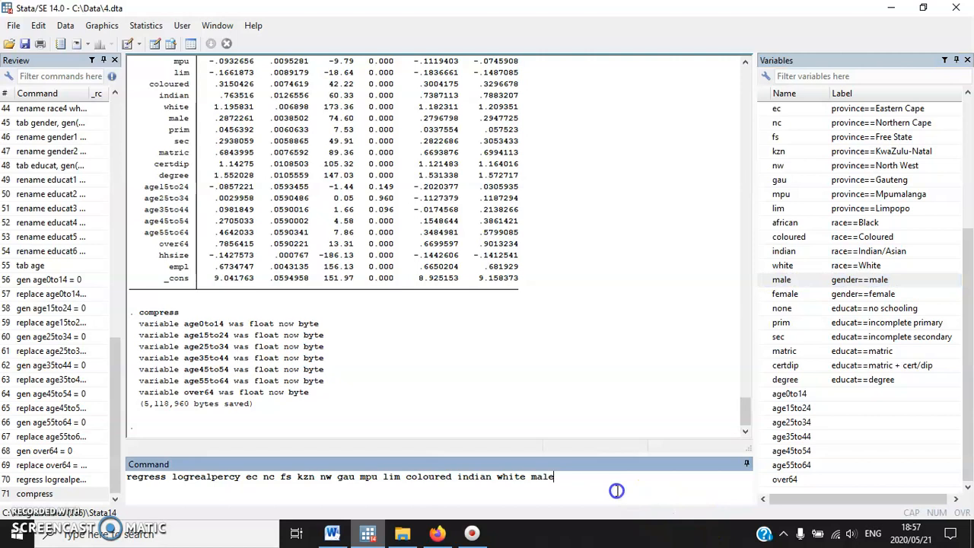
# Add the education dummies prim, sec, matric, certdip and degree to the regression command, omitting none
pyautogui.doubleClick(791, 323)
pyautogui.doubleClick(784, 338)
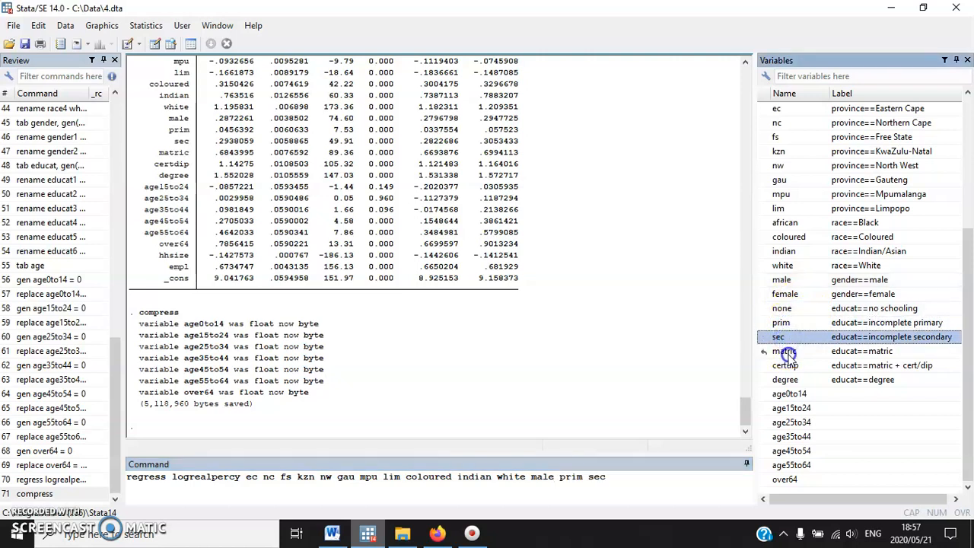
pyautogui.doubleClick(785, 352)
pyautogui.doubleClick(794, 369)
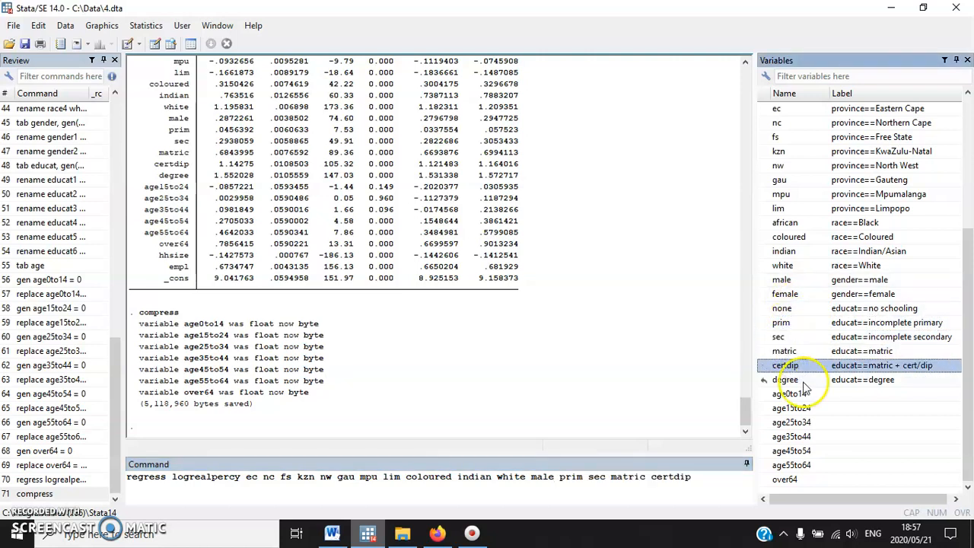
pyautogui.doubleClick(799, 378)
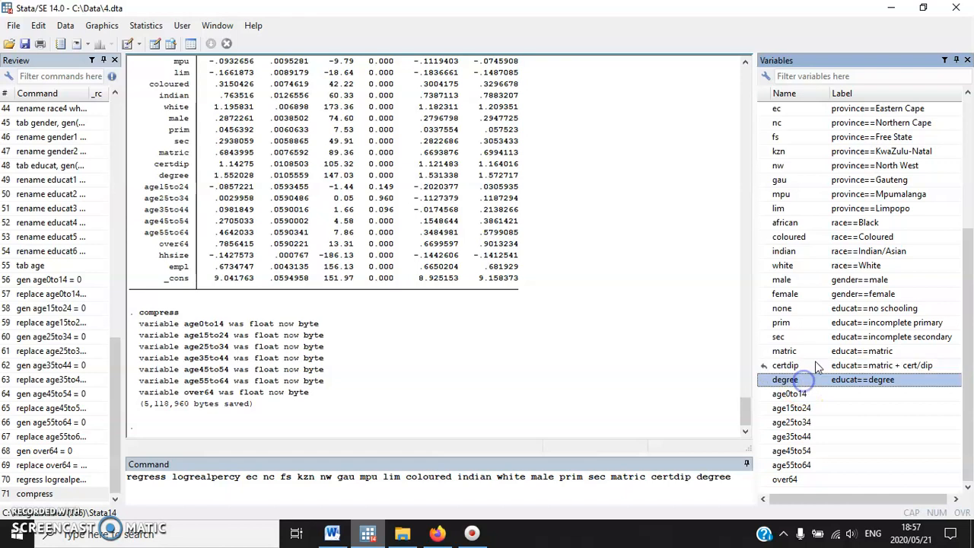
# Add the age dummies age15to24, age25to34, age35to44, age45to54, age55to64 and over64 to the regression command, omitting age0to14
pyautogui.click(804, 409)
pyautogui.click(795, 423)
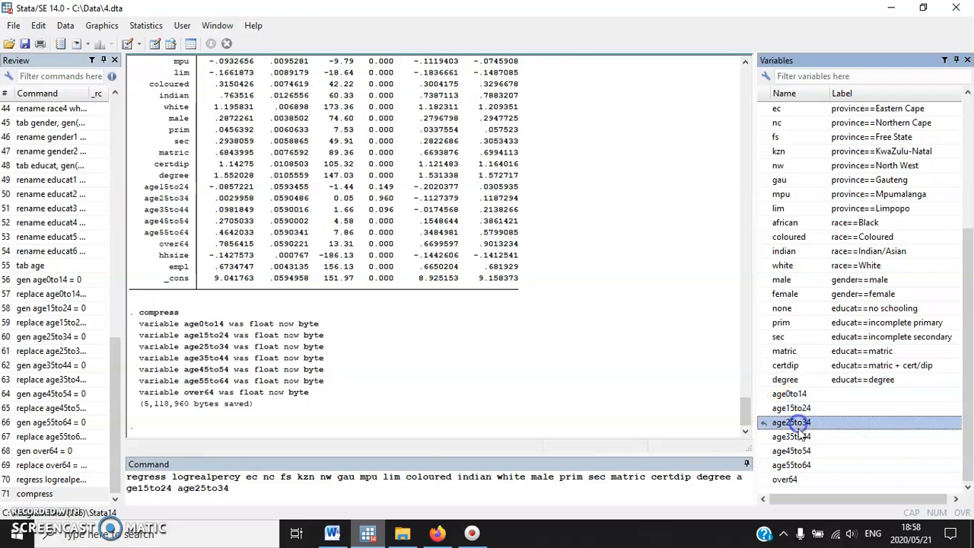
pyautogui.click(796, 438)
pyautogui.click(791, 452)
pyautogui.click(792, 465)
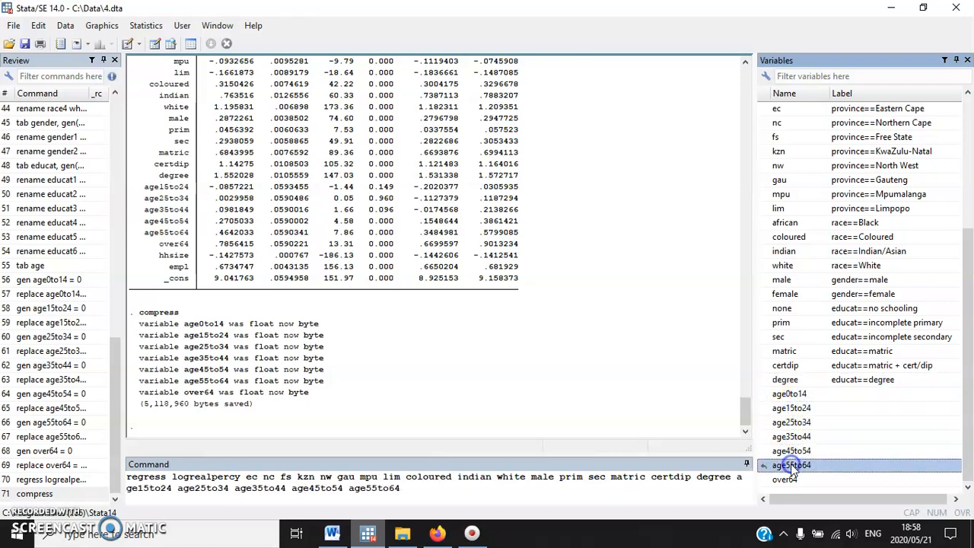
pyautogui.click(785, 480)
pyautogui.click(484, 502)
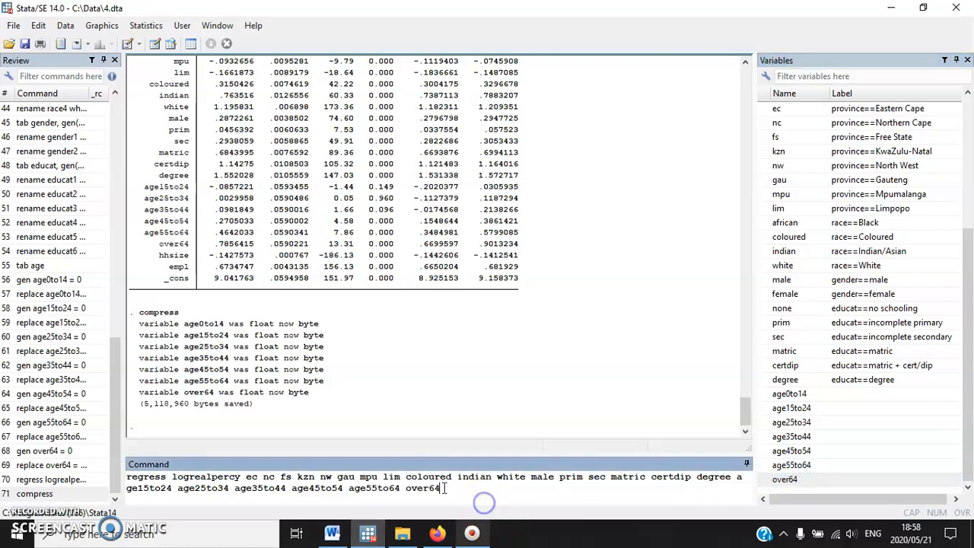
# Consult exercise 7.1.4 in the Word document, complete the Stata regression command with hhsize and empl, and run it
pyautogui.click(332, 532)
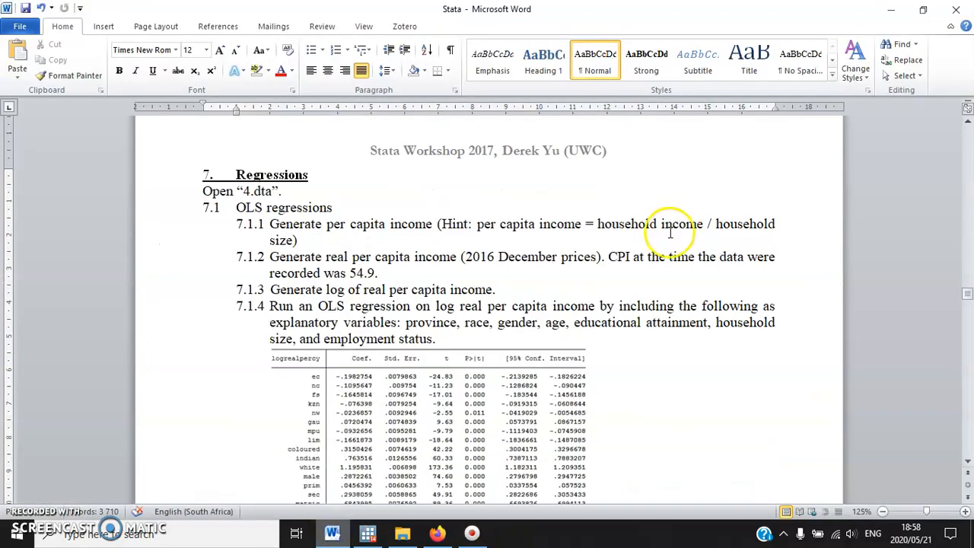
pyautogui.scroll(-2, 648, 330)
pyautogui.moveTo(715, 237); pyautogui.dragTo(506, 247)
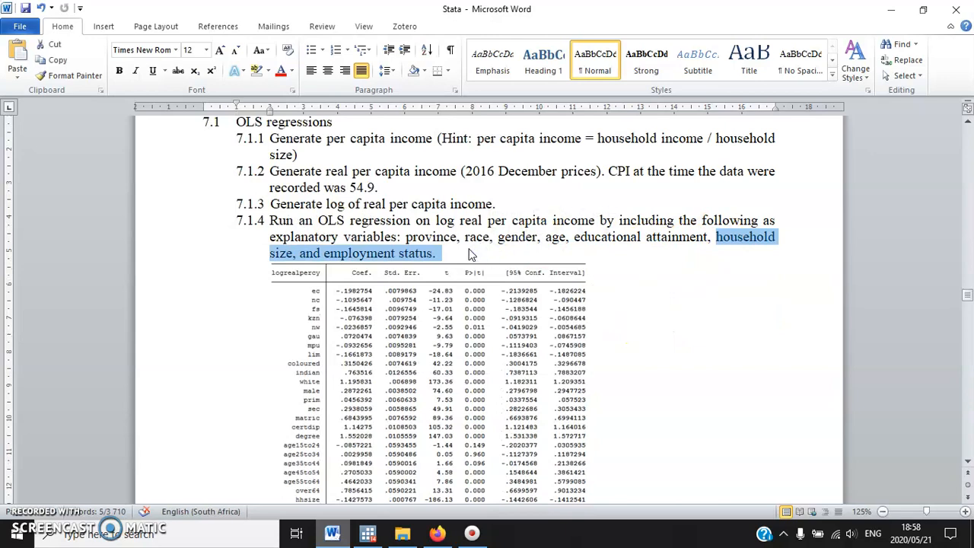
pyautogui.click(368, 533)
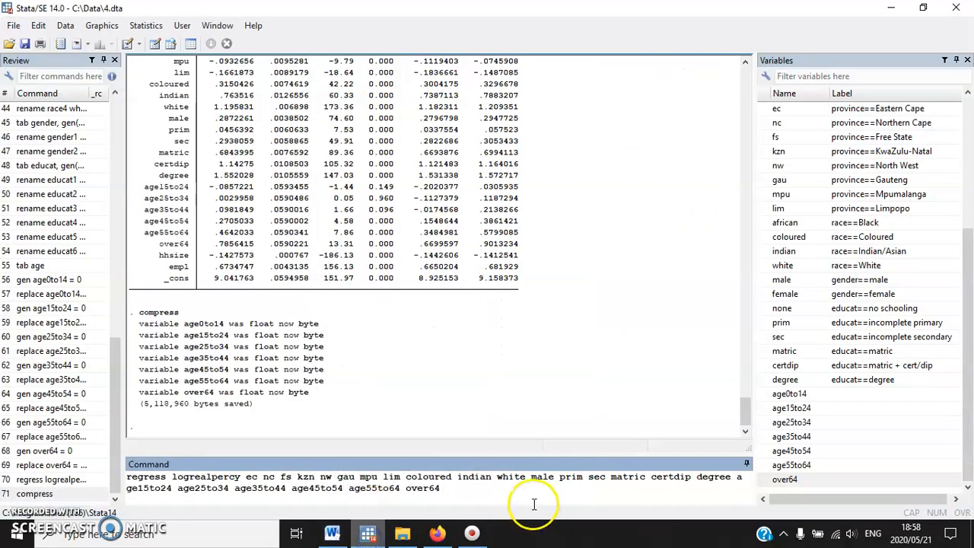
pyautogui.scroll(5, 898, 289)
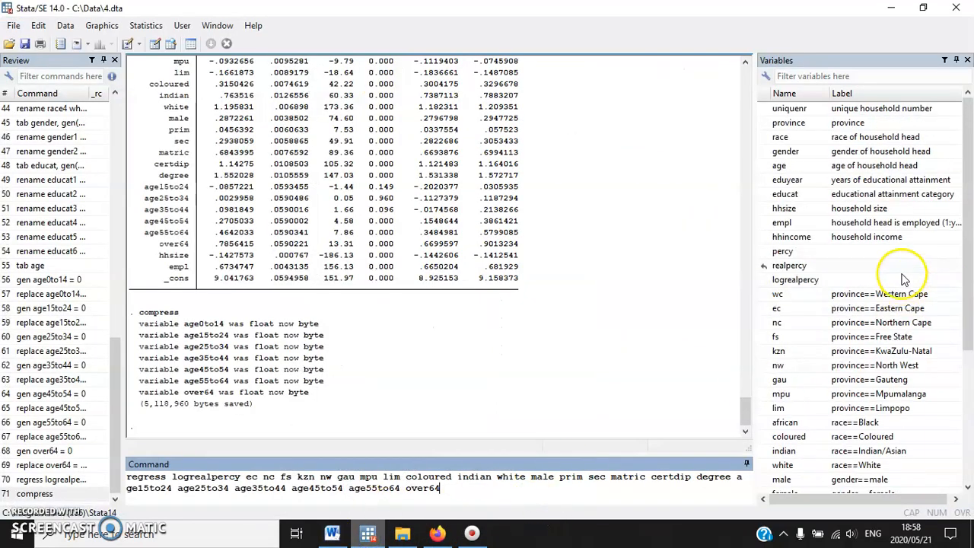
pyautogui.click(790, 210)
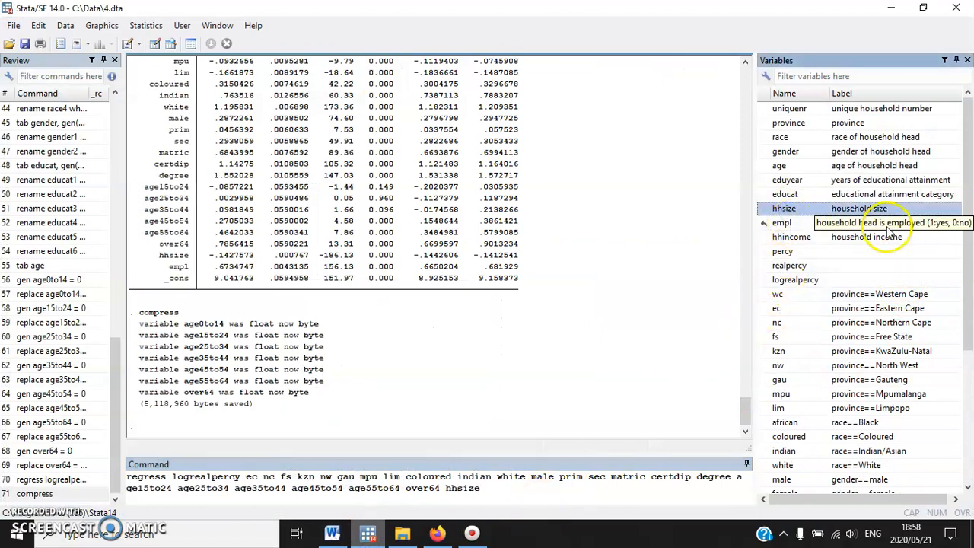
pyautogui.click(791, 222)
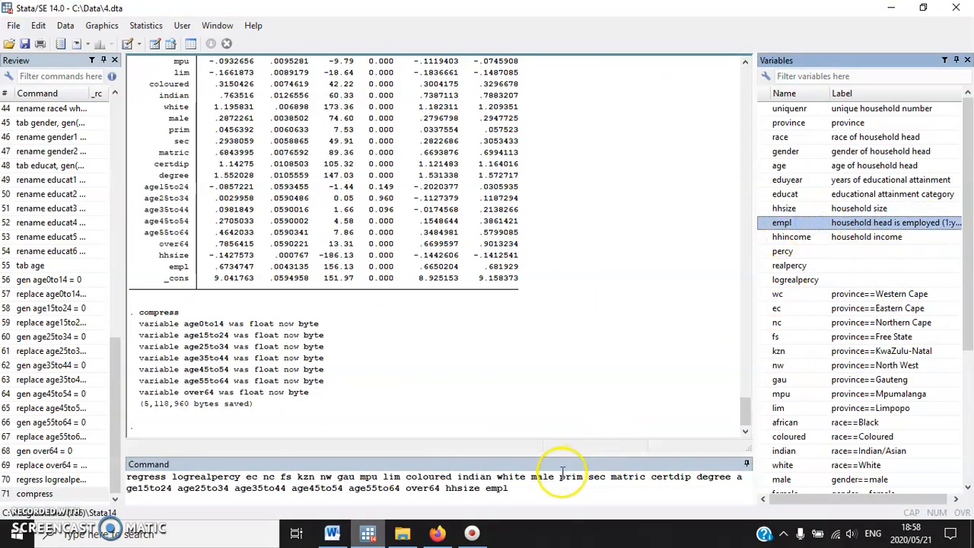
pyautogui.click(533, 495)
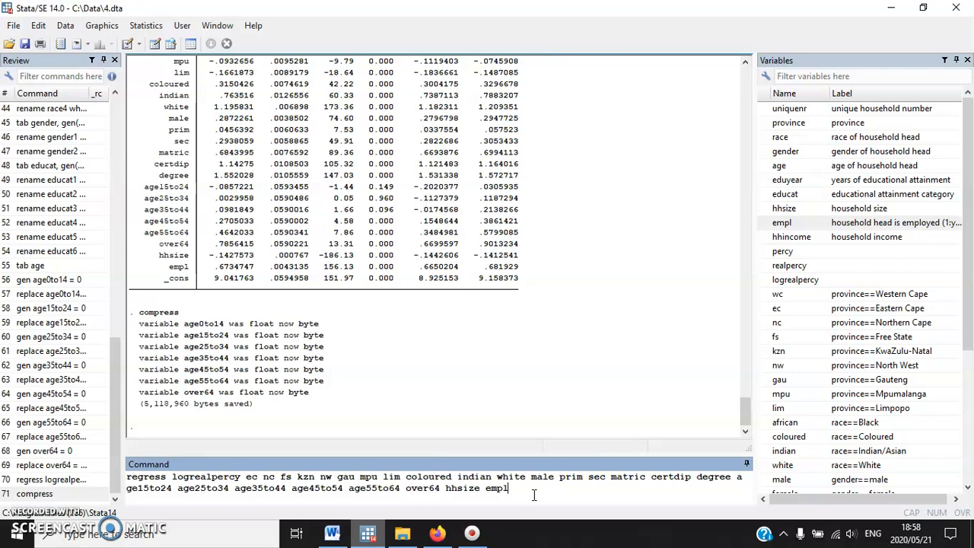
pyautogui.press('Return')
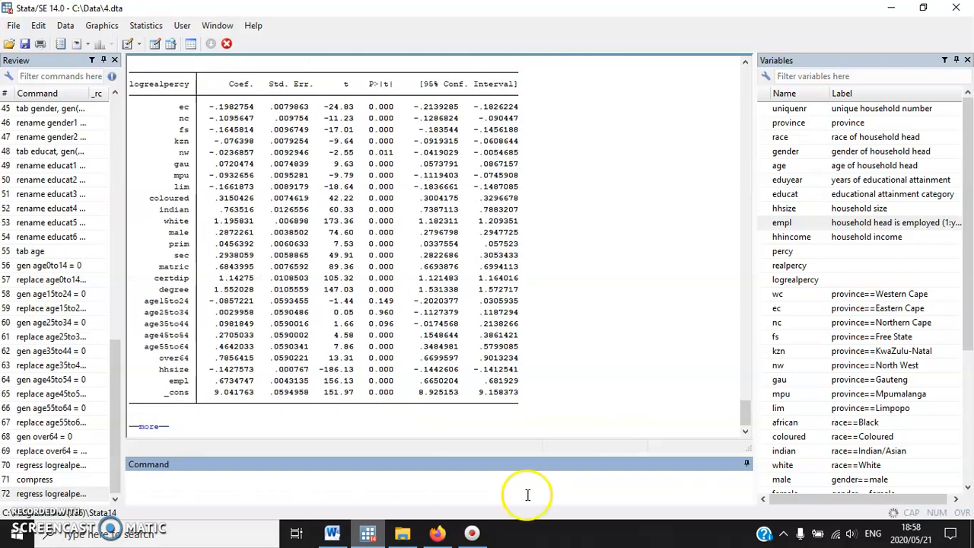
# Examine the regression output's R-squared, F statistic and coefficients, including the household size coefficient
pyautogui.scroll(4, 434, 255)
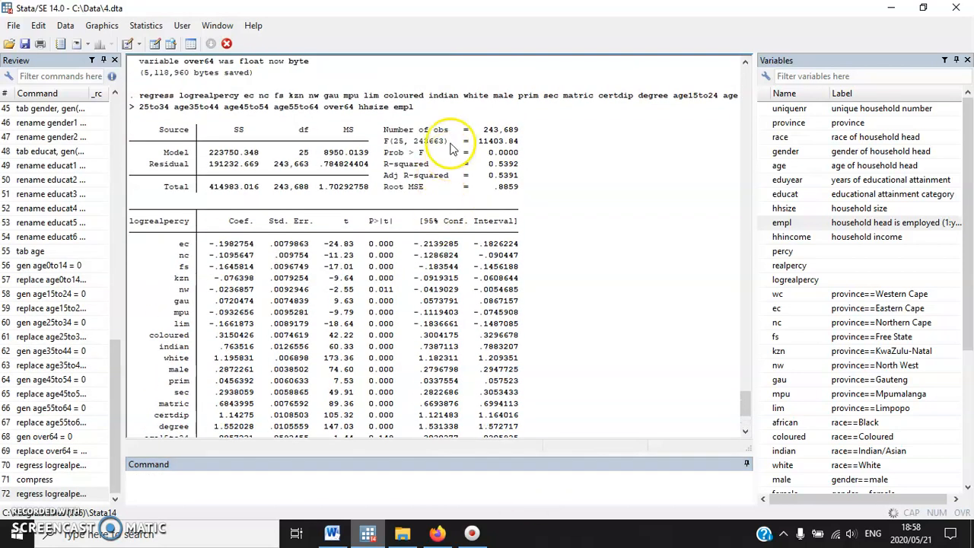
pyautogui.moveTo(490, 163)
pyautogui.mouseDown()
pyautogui.moveTo(531, 165)
pyautogui.moveTo(498, 176)
pyautogui.mouseUp()
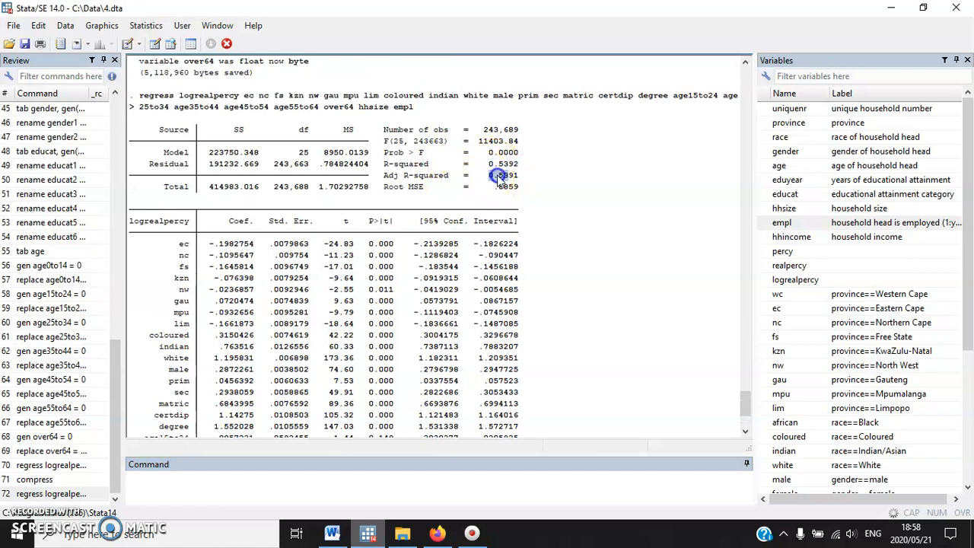
pyautogui.moveTo(488, 141); pyautogui.dragTo(536, 145)
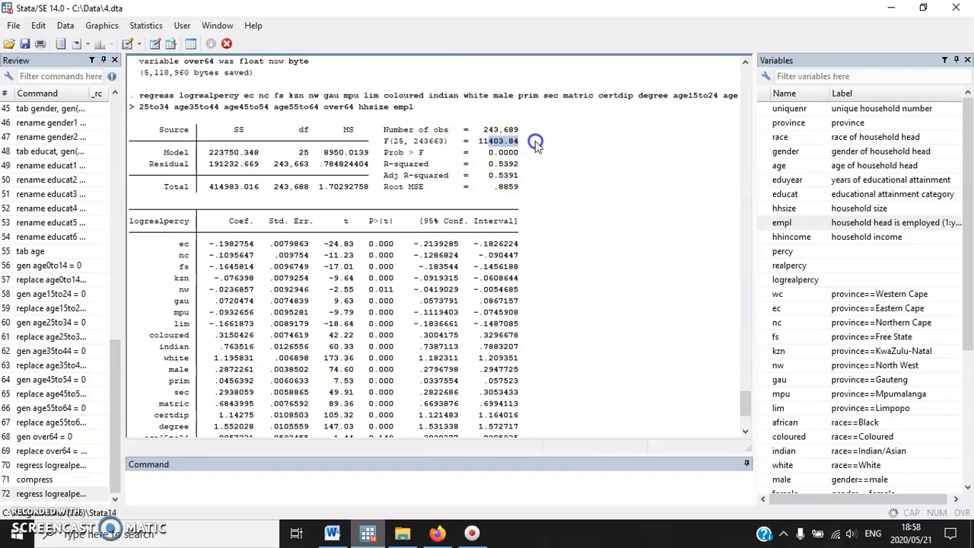
pyautogui.scroll(-3, 502, 205)
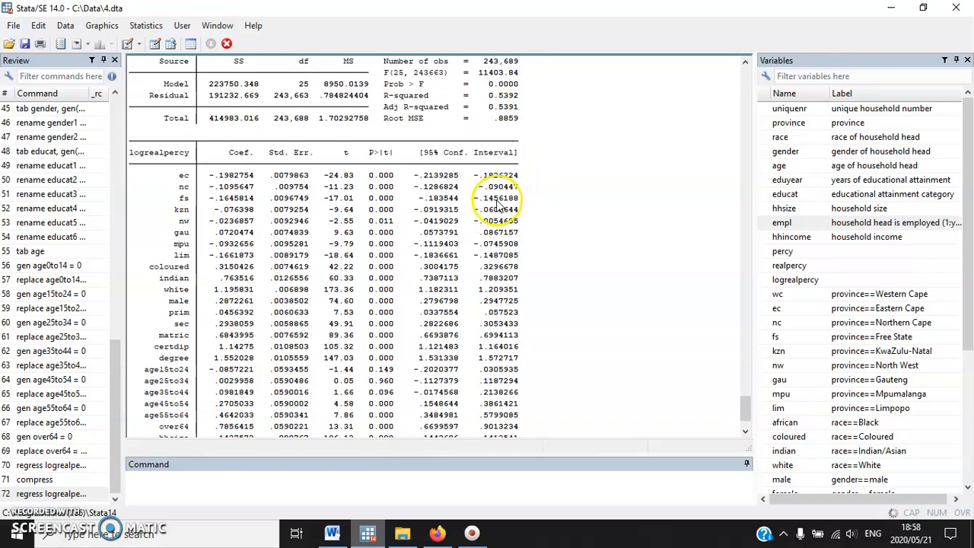
pyautogui.scroll(-1, 374, 373)
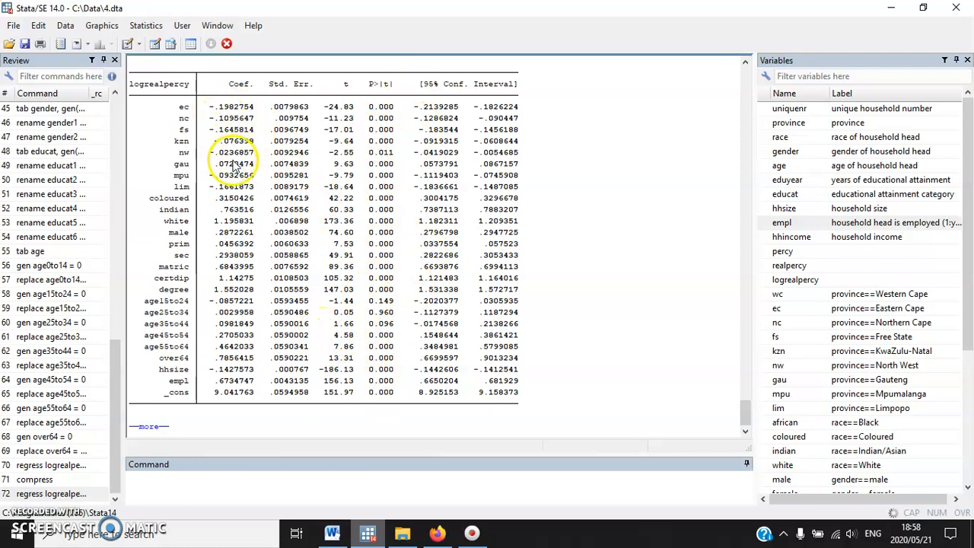
pyautogui.scroll(1, 255, 152)
pyautogui.scroll(-1, 251, 228)
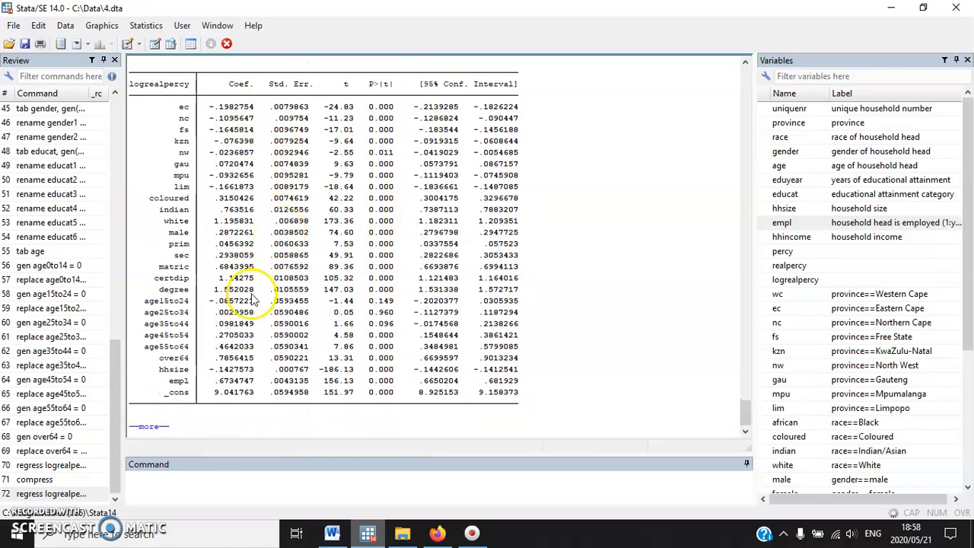
pyautogui.moveTo(210, 369); pyautogui.dragTo(257, 370)
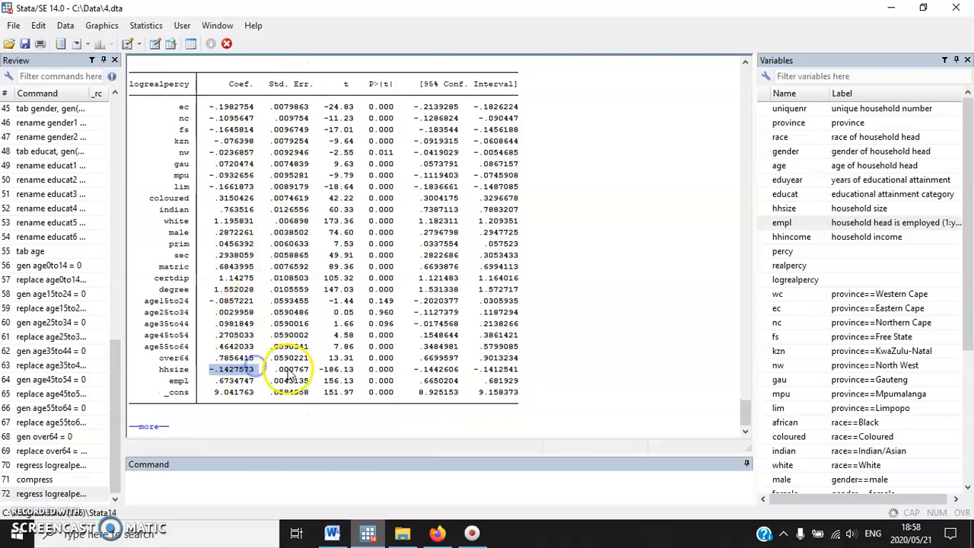
# Examine the hhsize coefficient and the education dummy rows from prim to degree in the OLS regression output
pyautogui.scroll(5, 293, 251)
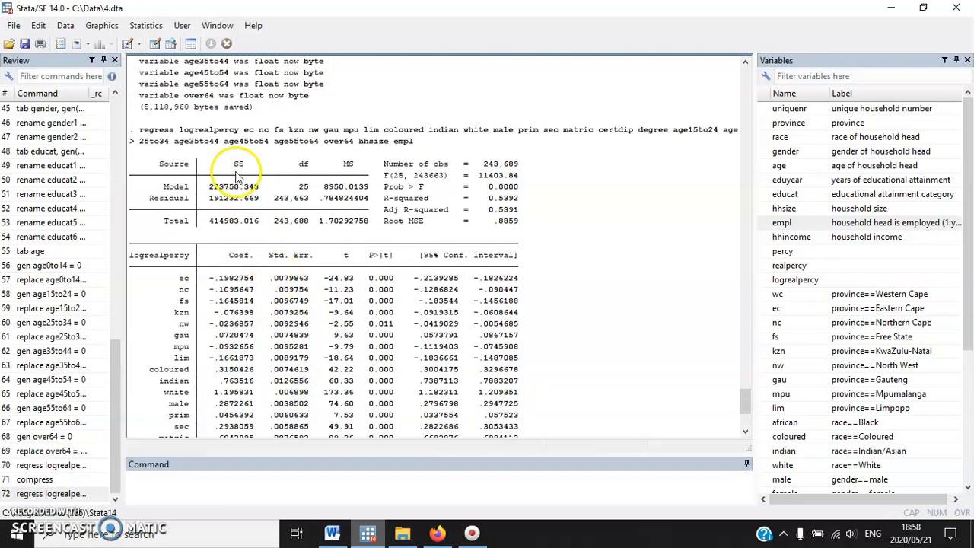
pyautogui.scroll(-5, 239, 259)
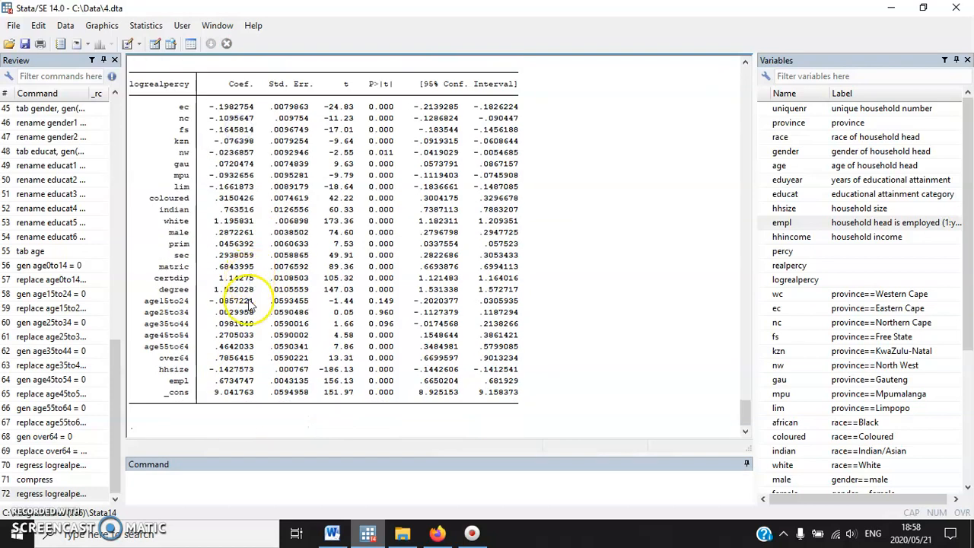
pyautogui.moveTo(210, 369); pyautogui.dragTo(254, 373)
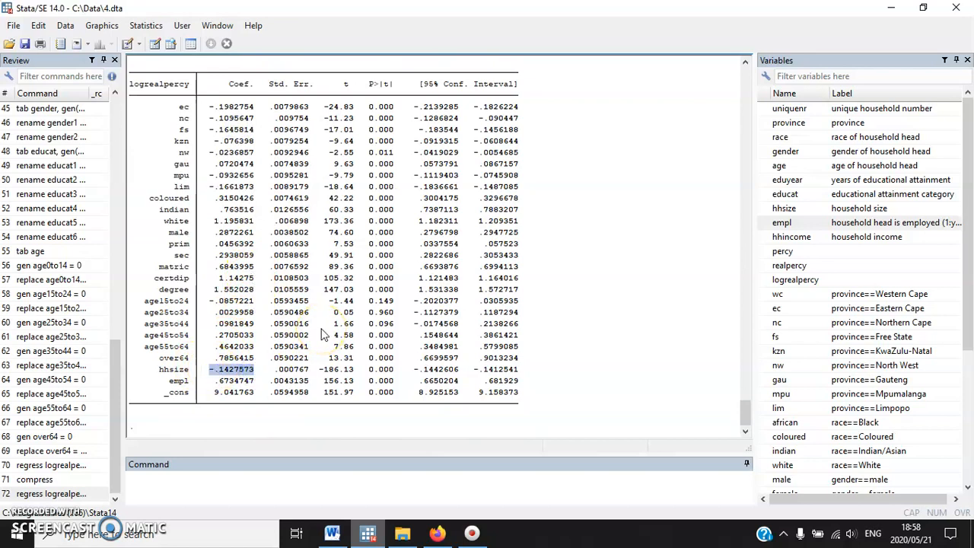
pyautogui.click(212, 373)
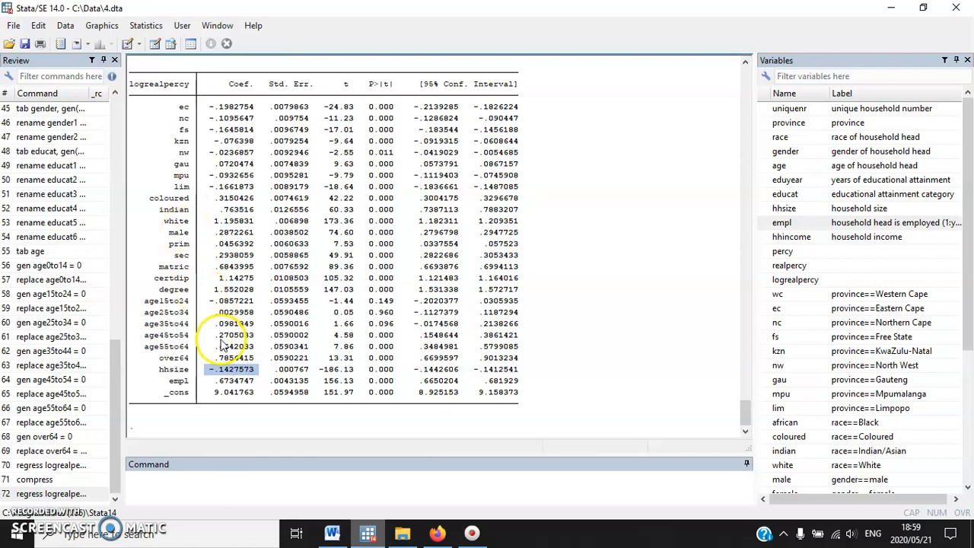
pyautogui.scroll(2, 258, 305)
pyautogui.scroll(-2, 262, 278)
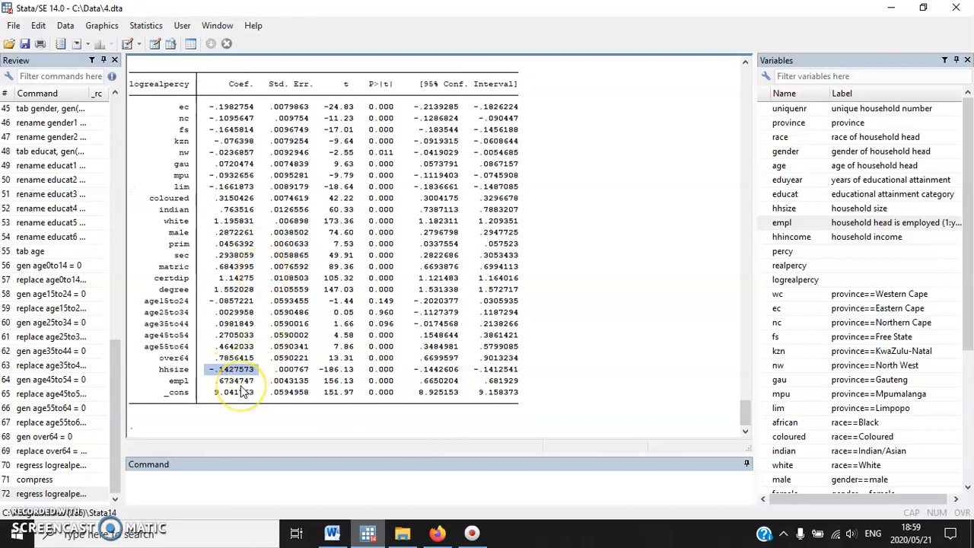
pyautogui.scroll(6, 267, 373)
pyautogui.scroll(-6, 290, 358)
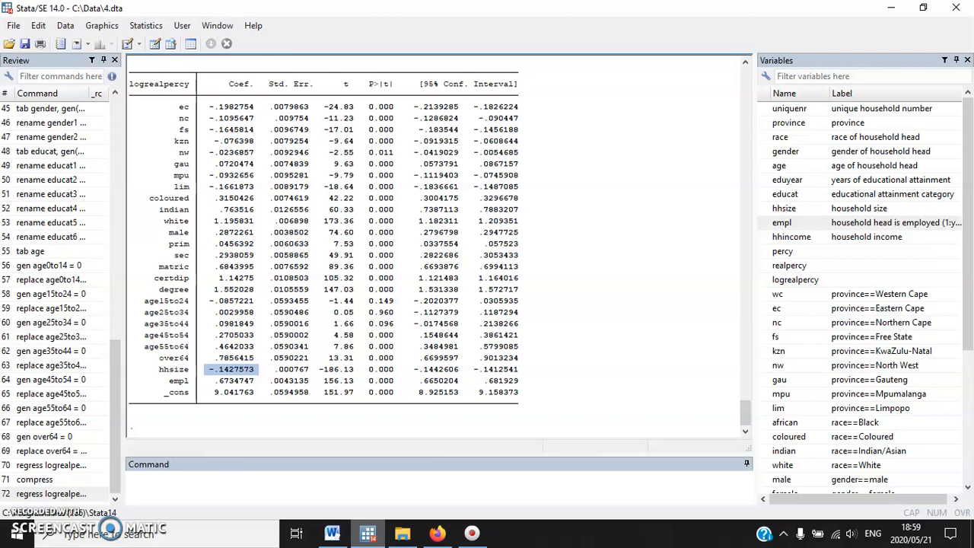
pyautogui.click(368, 231)
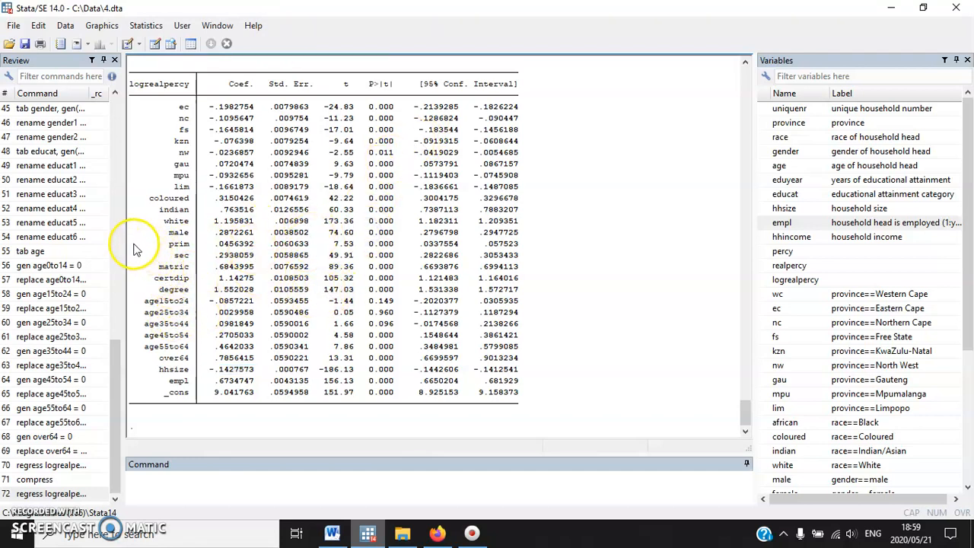
pyautogui.moveTo(131, 248); pyautogui.dragTo(548, 291)
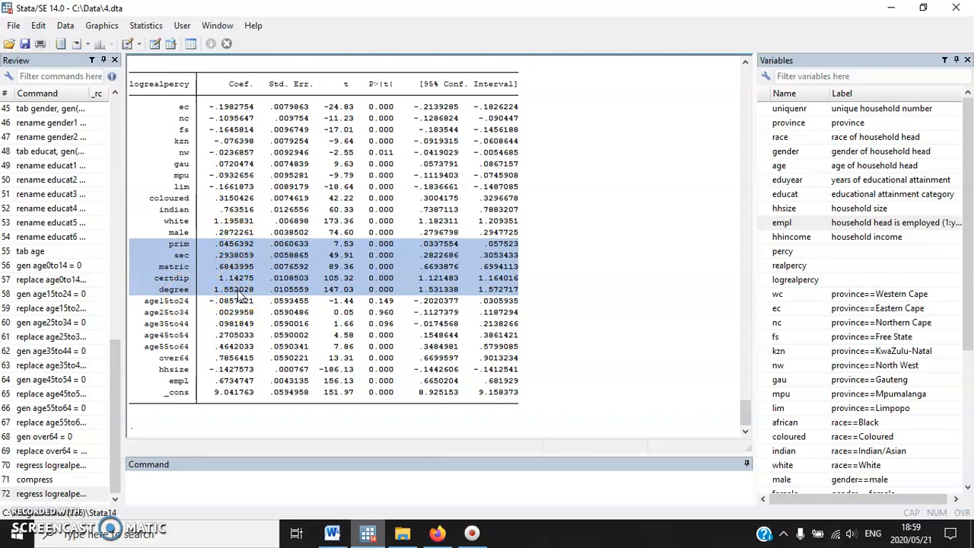
pyautogui.click(282, 286)
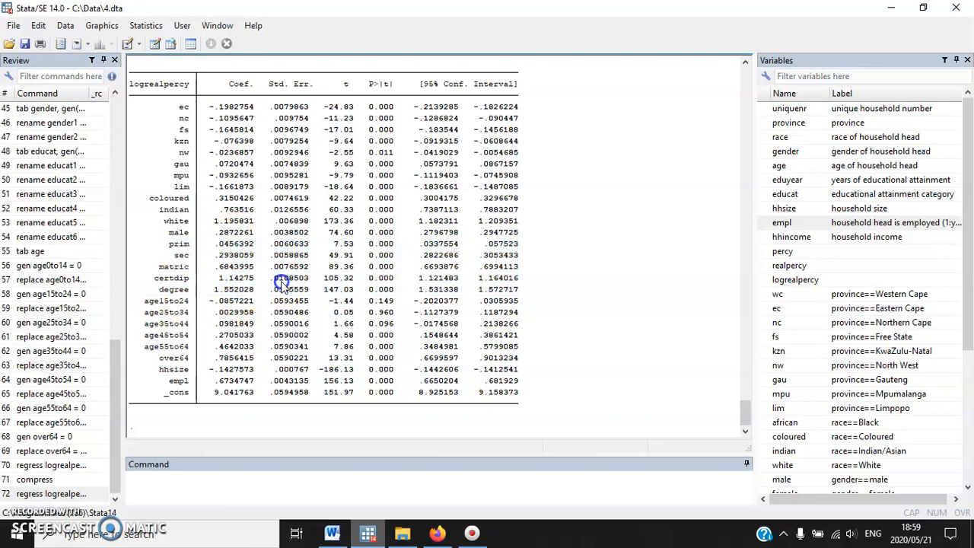
# Read exercise 7.2.1 in the Word document, and generate the variable poor with value 0 in Stata
pyautogui.click(369, 534)
pyautogui.scroll(-9, 411, 380)
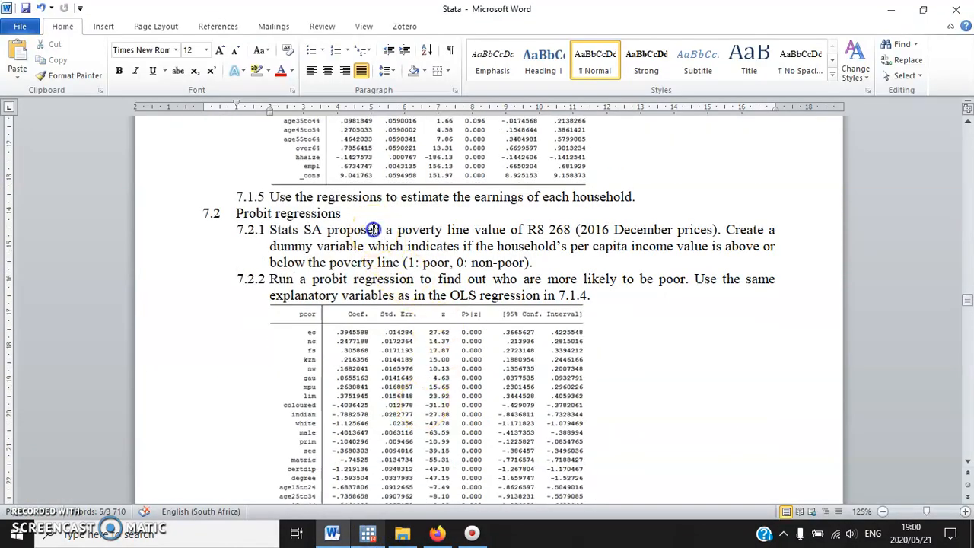
pyautogui.scroll(-1, 373, 229)
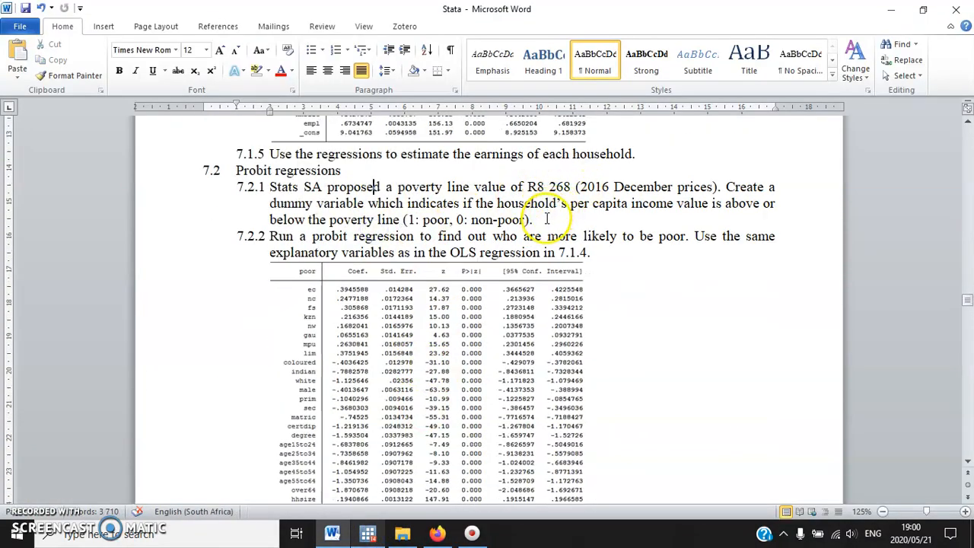
pyautogui.moveTo(530, 188); pyautogui.dragTo(563, 188)
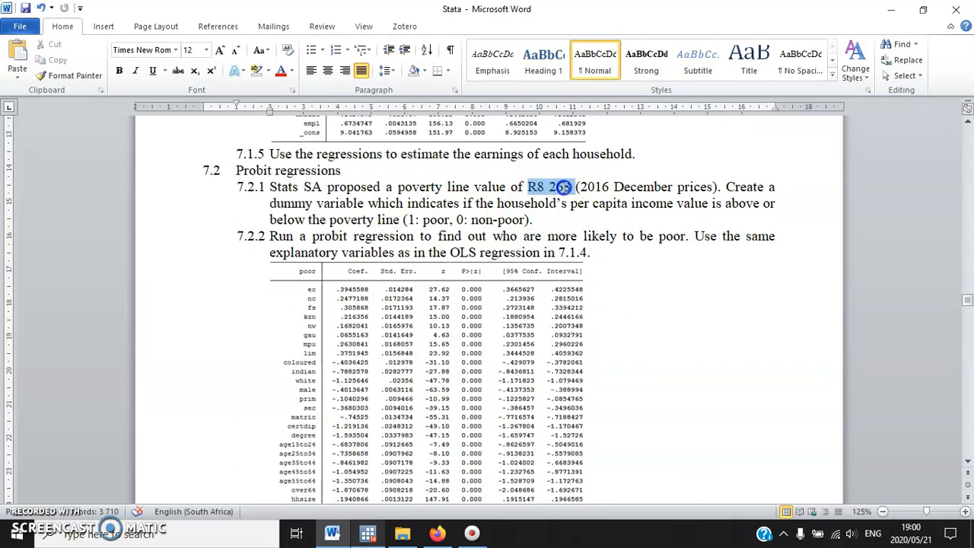
pyautogui.click(557, 221)
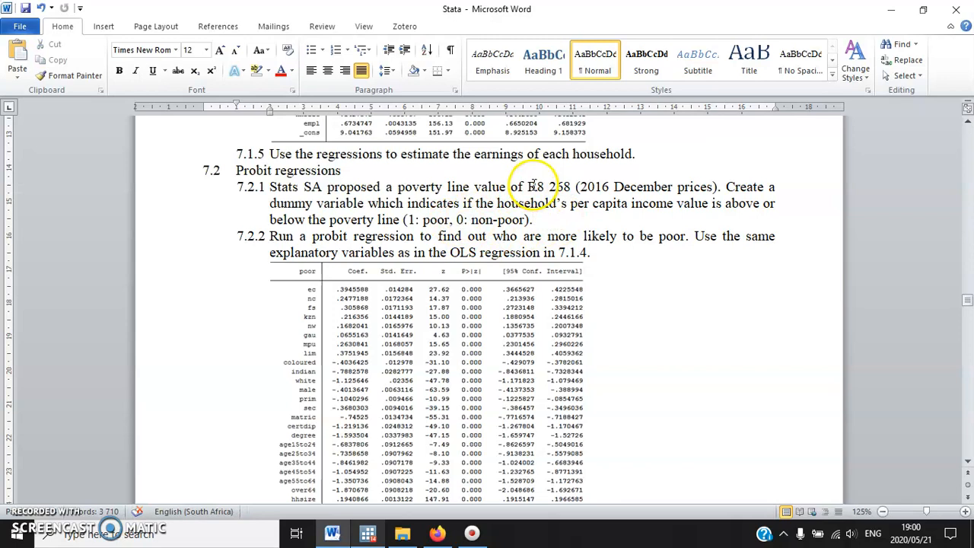
pyautogui.click(728, 204)
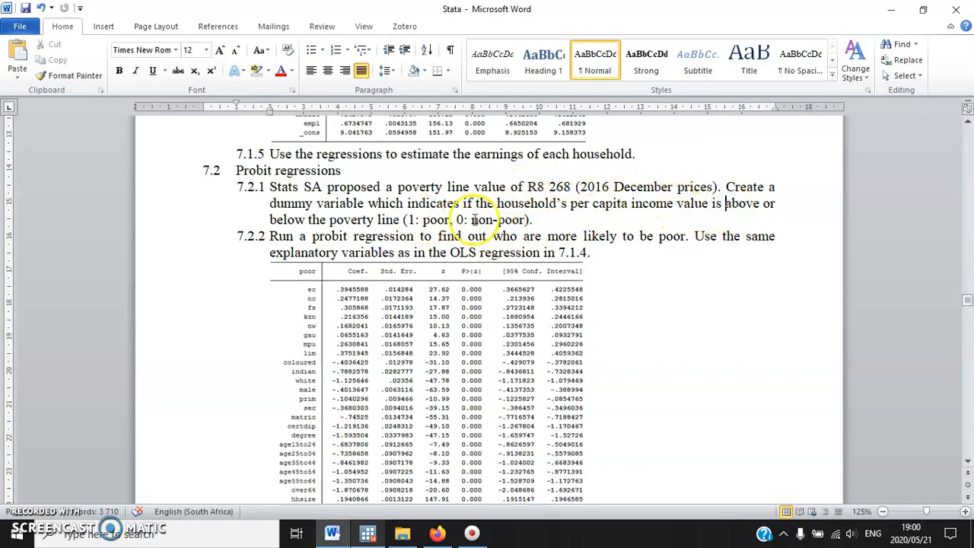
pyautogui.scroll(-1, 428, 226)
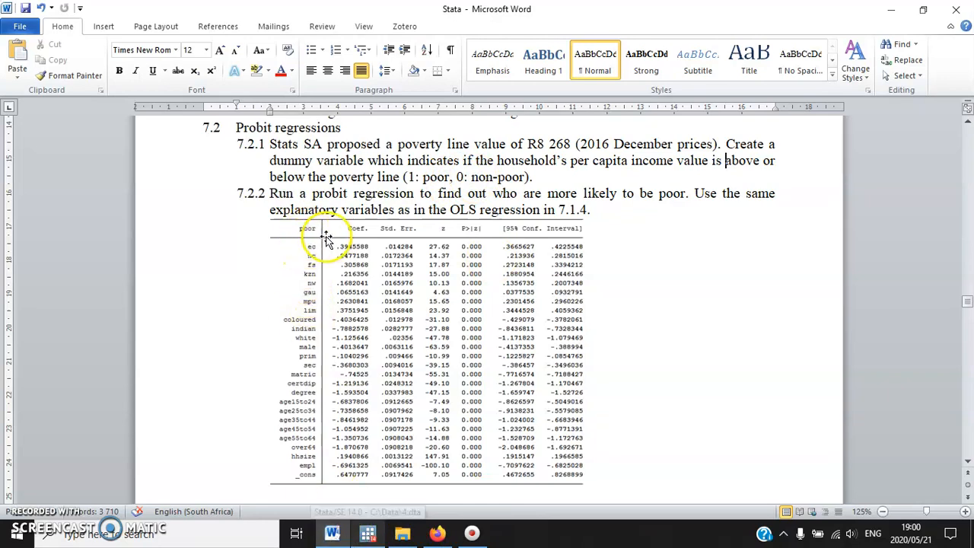
pyautogui.click(368, 533)
pyautogui.click(314, 483)
pyautogui.write('gen poor =')
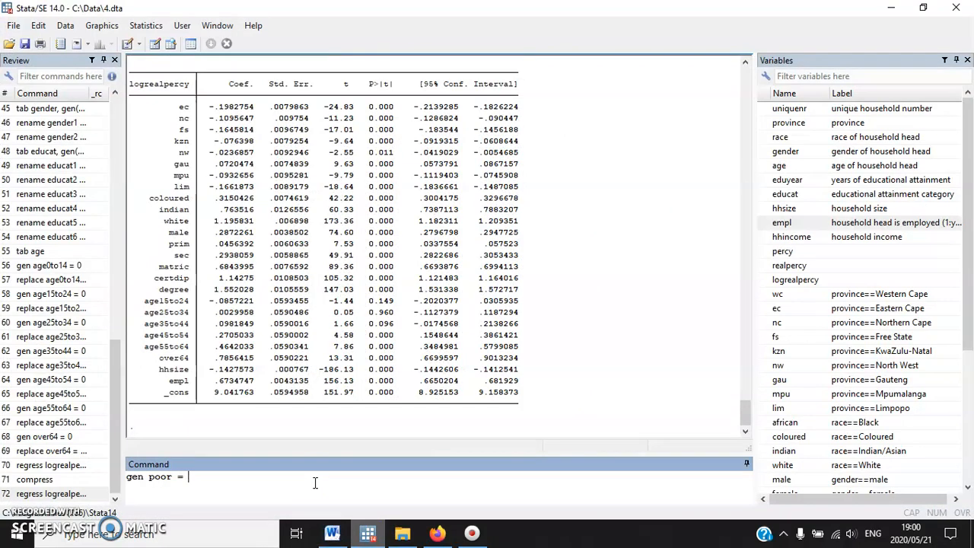
pyautogui.press('Return')
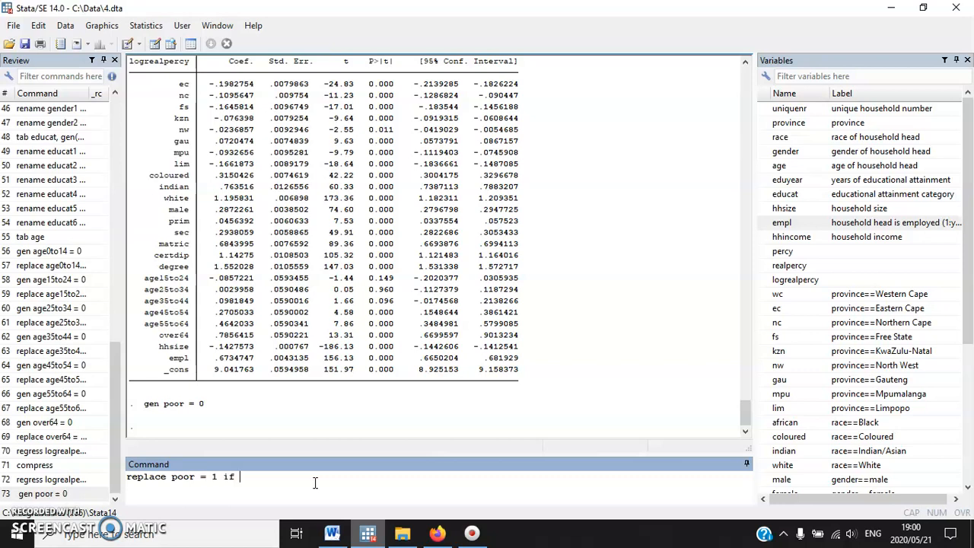
# Replace poor with 1 where realpercy is below 8268, taking the poverty line from exercise 7.2.1 in the Word document
pyautogui.click(332, 532)
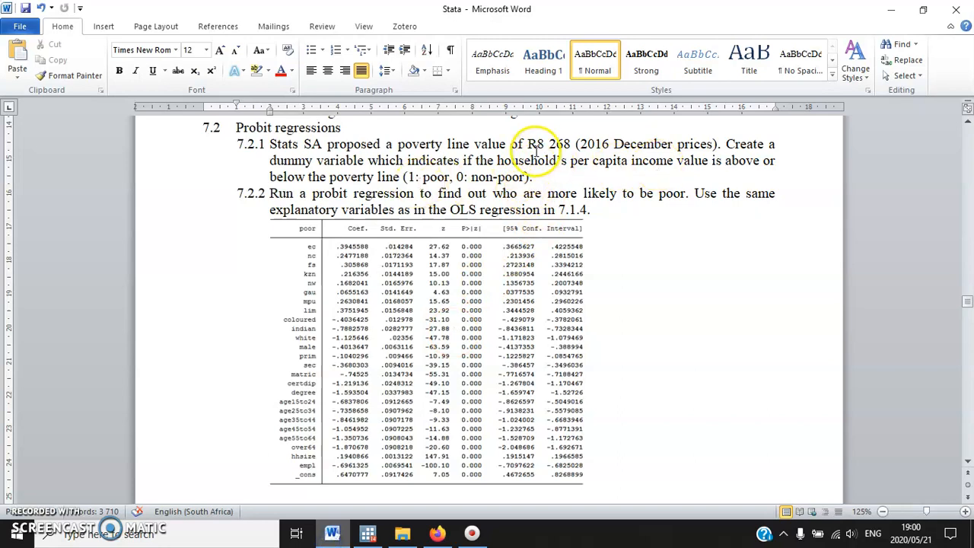
pyautogui.click(367, 532)
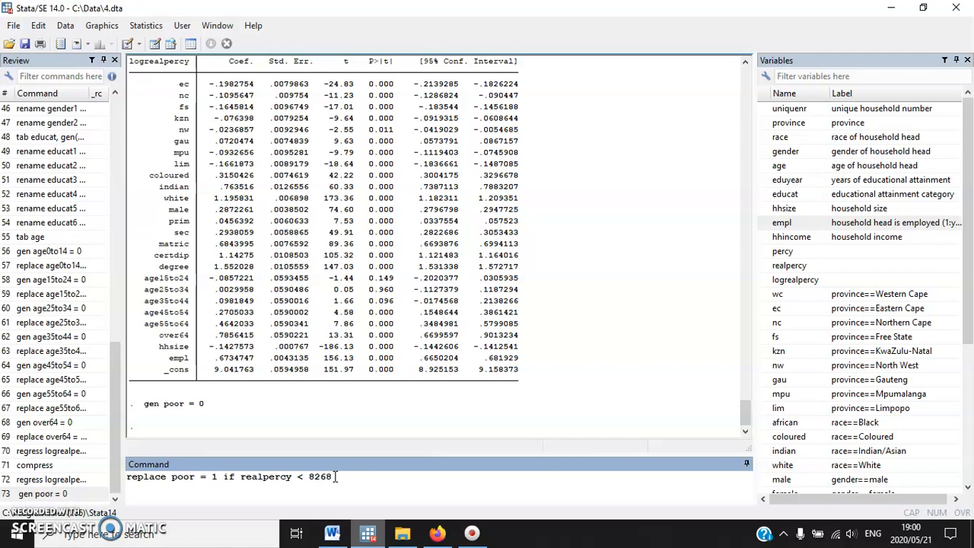
pyautogui.click(218, 477)
pyautogui.click(341, 478)
pyautogui.press('Return')
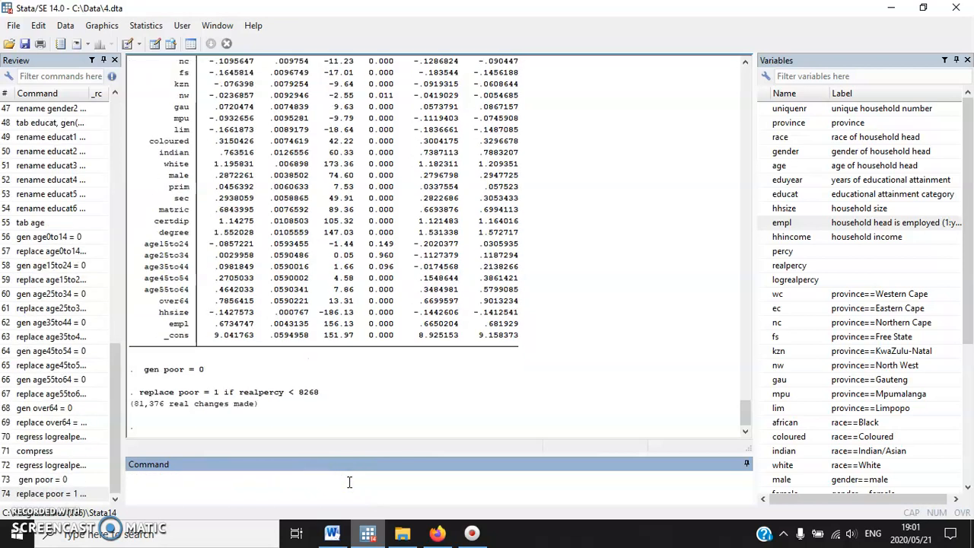
# Read exercise 7.2.2 in the Word document for the probit regression's requirements and the explanatory variables it reuses from 7.1.4
pyautogui.click(332, 533)
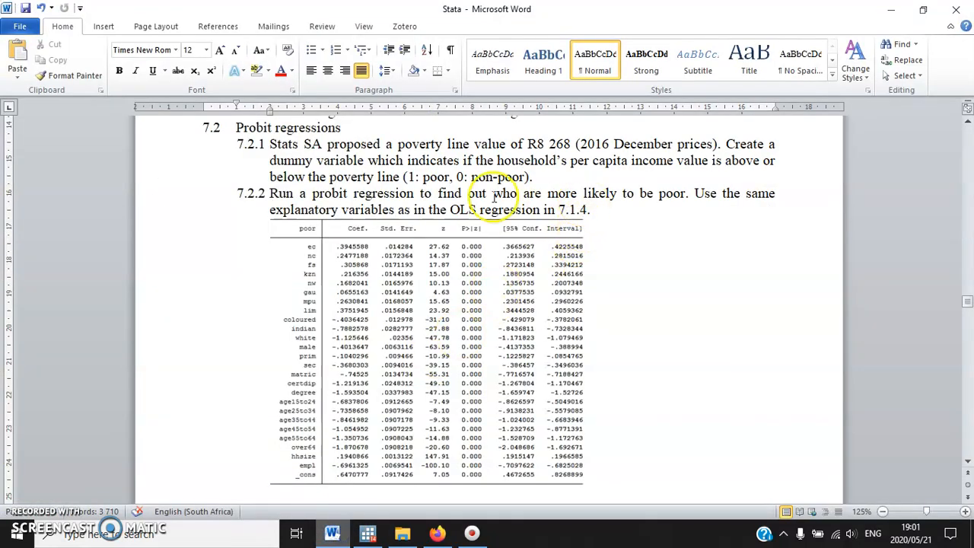
pyautogui.moveTo(312, 194); pyautogui.dragTo(596, 211)
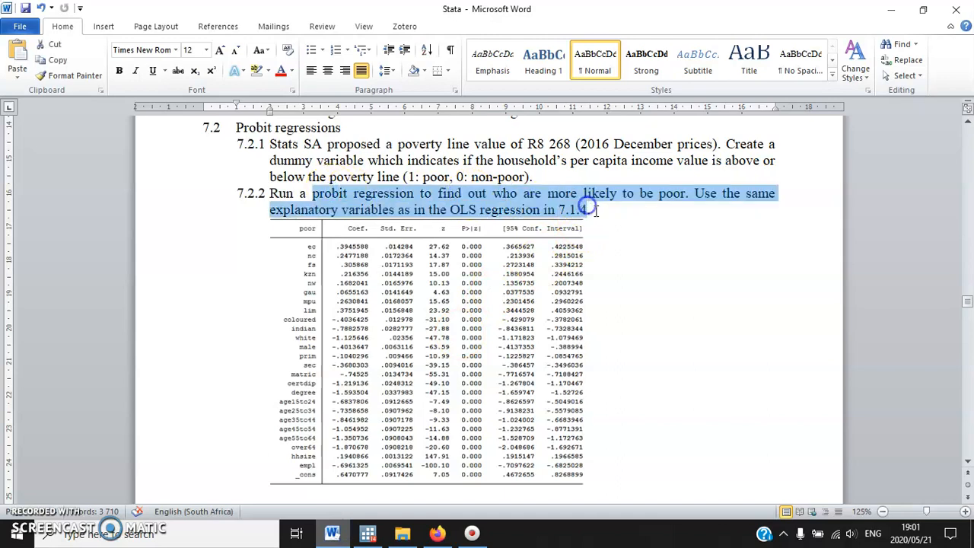
pyautogui.click(593, 211)
pyautogui.keyDown('shift'); pyautogui.click(700, 202); pyautogui.keyUp('shift')
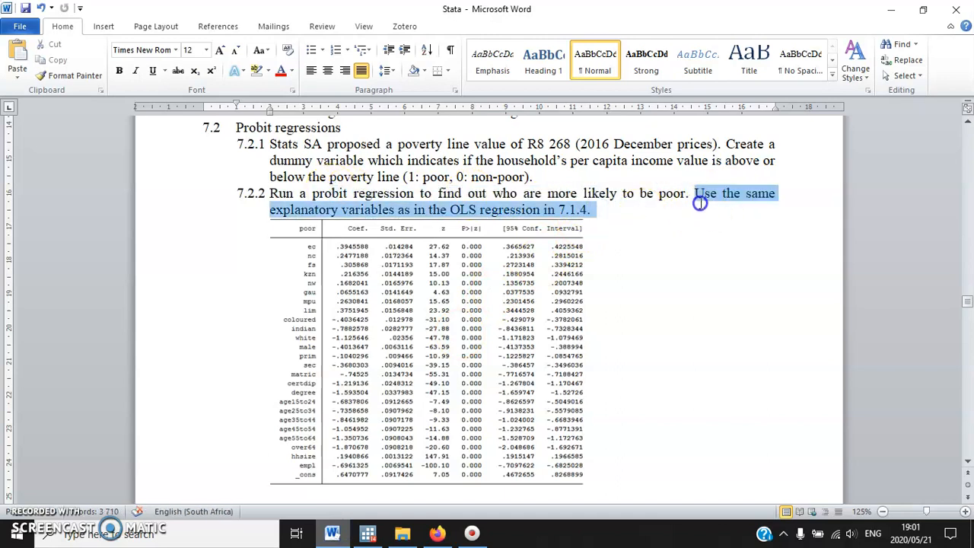
pyautogui.scroll(2, 699, 201)
pyautogui.click(611, 298)
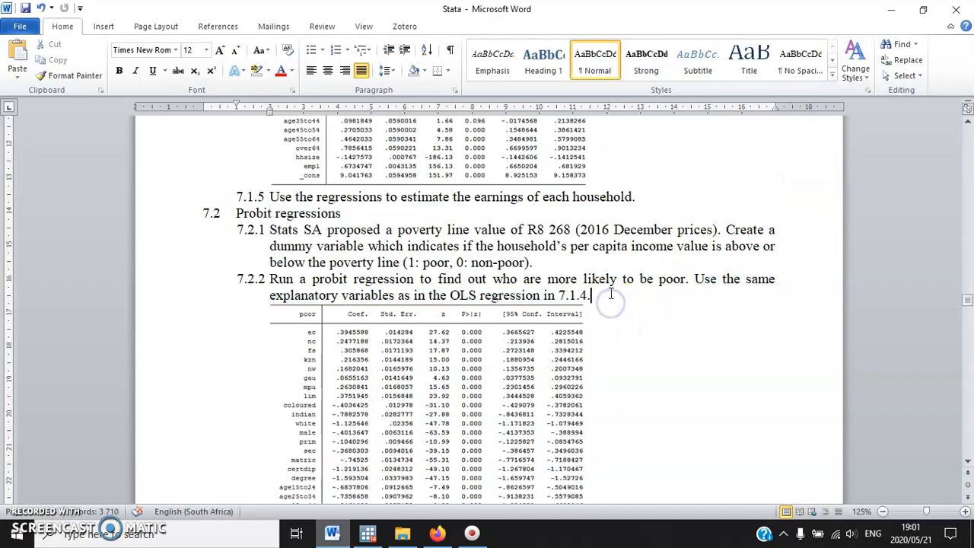
pyautogui.scroll(5, 411, 312)
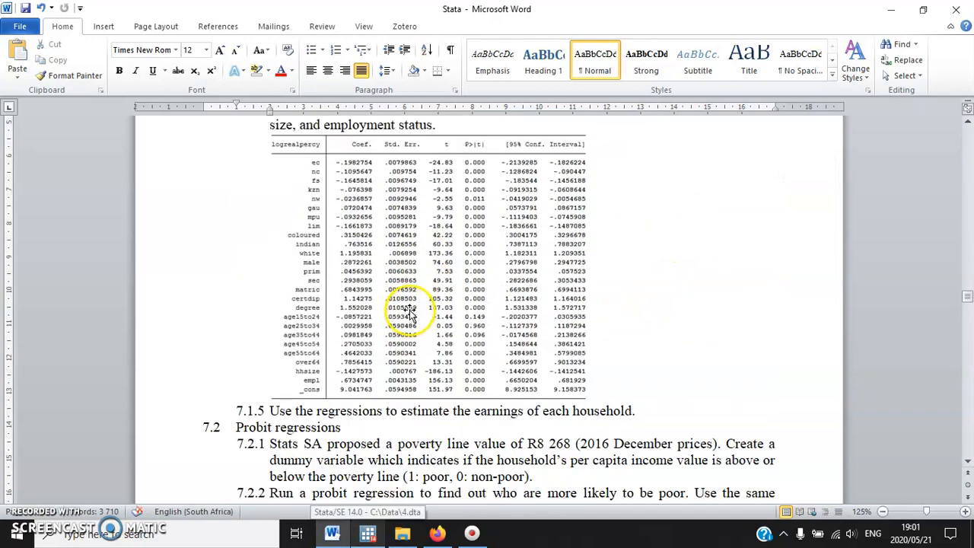
pyautogui.scroll(-10, 411, 312)
# In Stata, reuse the full regress logrealpercy command as a probit of poor on the same explanatory variables and run it
pyautogui.click(367, 532)
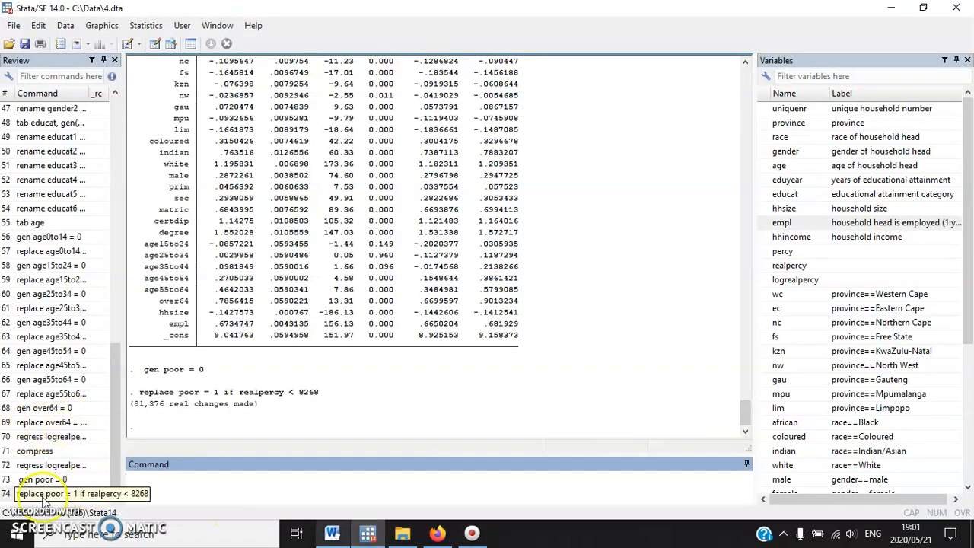
pyautogui.click(37, 466)
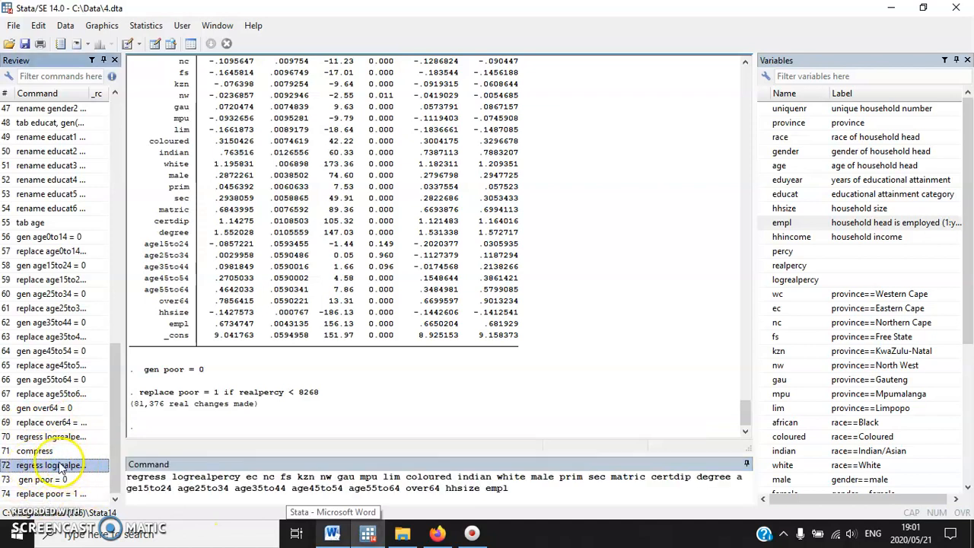
pyautogui.click(167, 479)
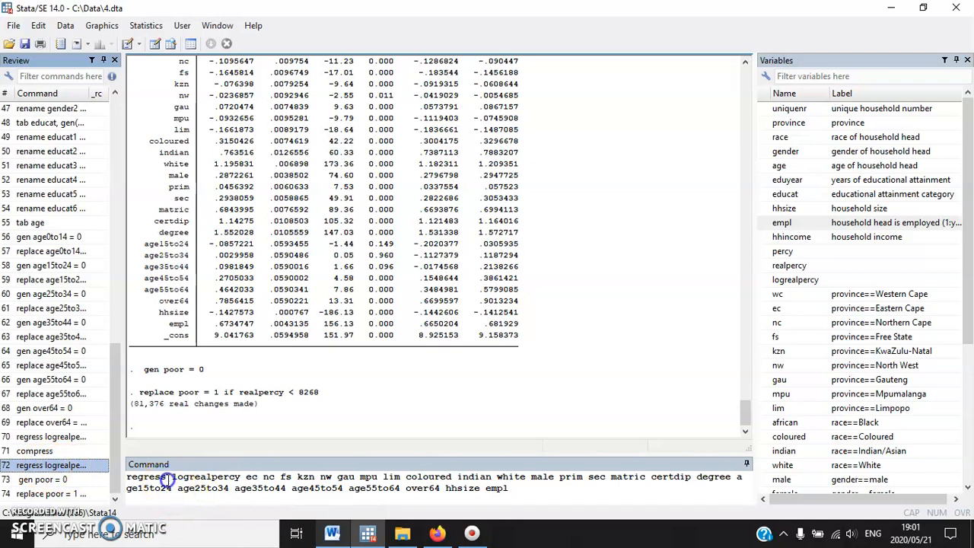
pyautogui.click(241, 477)
pyautogui.press('BackSpace')
pyautogui.press('BackSpace')
pyautogui.press('BackSpace')
pyautogui.press('BackSpace')
pyautogui.press('BackSpace')
pyautogui.press('BackSpace')
pyautogui.press('BackSpace')
pyautogui.press('BackSpace')
pyautogui.press('BackSpace')
pyautogui.press('BackSpace')
pyautogui.press('BackSpace')
pyautogui.press('BackSpace')
pyautogui.press('BackSpace')
pyautogui.press('BackSpace')
pyautogui.press('BackSpace')
pyautogui.press('BackSpace')
pyautogui.press('BackSpace')
pyautogui.press('BackSpace')
pyautogui.press('BackSpace')
pyautogui.press('BackSpace')
pyautogui.write('probit')
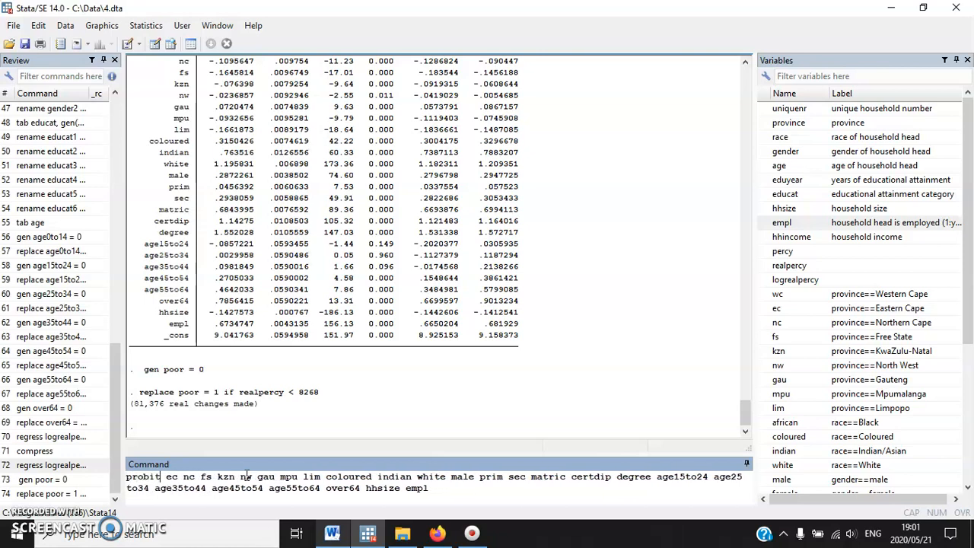
pyautogui.write(' poor')
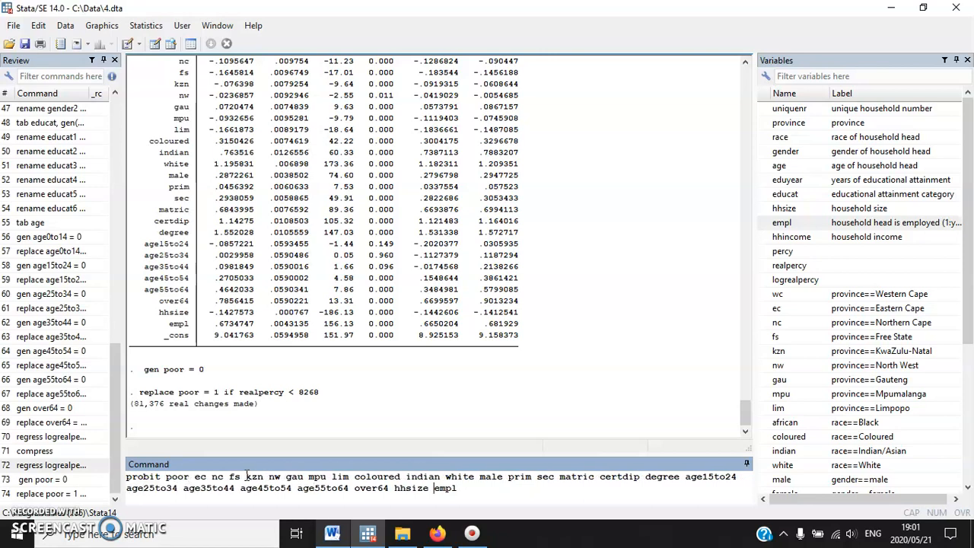
pyautogui.press('Return')
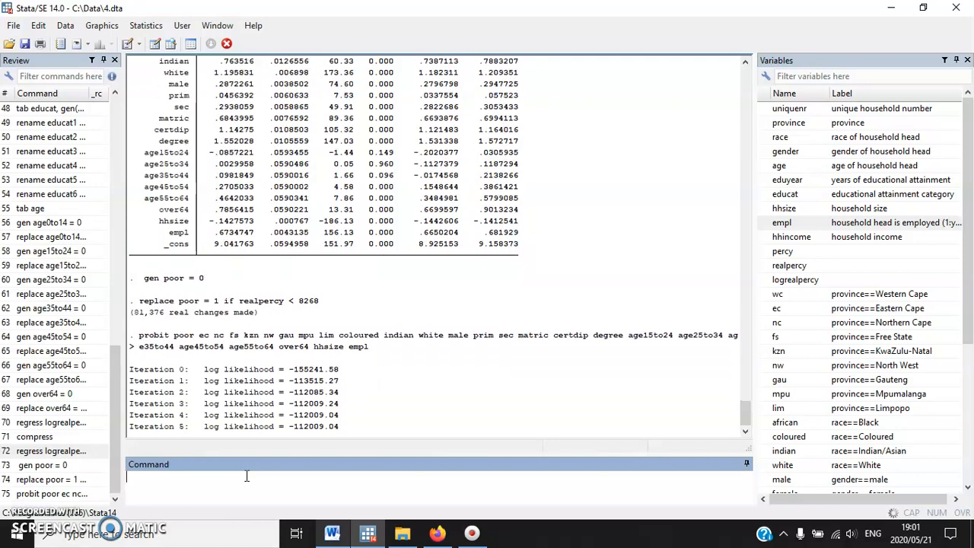
# Examine the probit regression output and compare it with the results table under exercise 7.2.2 in the Word document
pyautogui.click(320, 349)
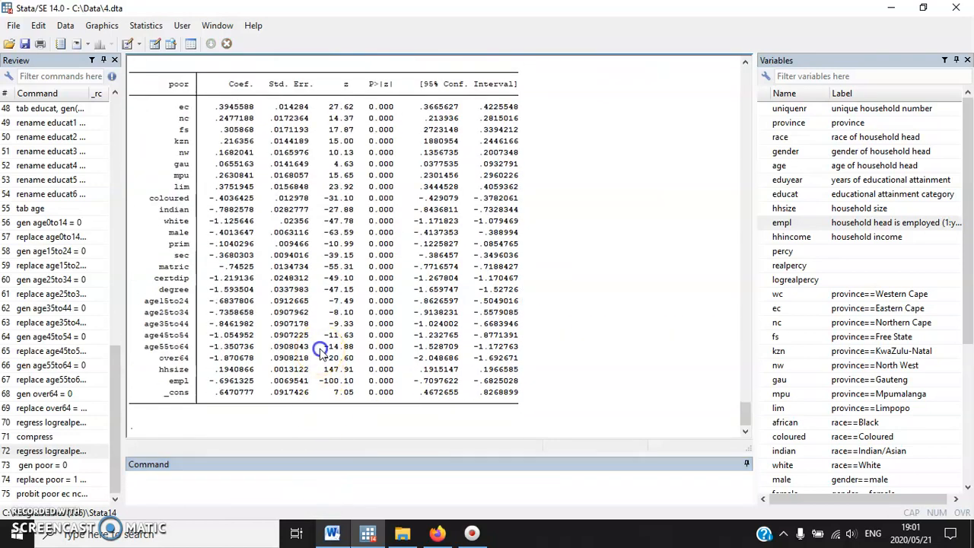
pyautogui.scroll(2, 319, 348)
pyautogui.moveTo(171, 176); pyautogui.dragTo(218, 180)
pyautogui.click(219, 183)
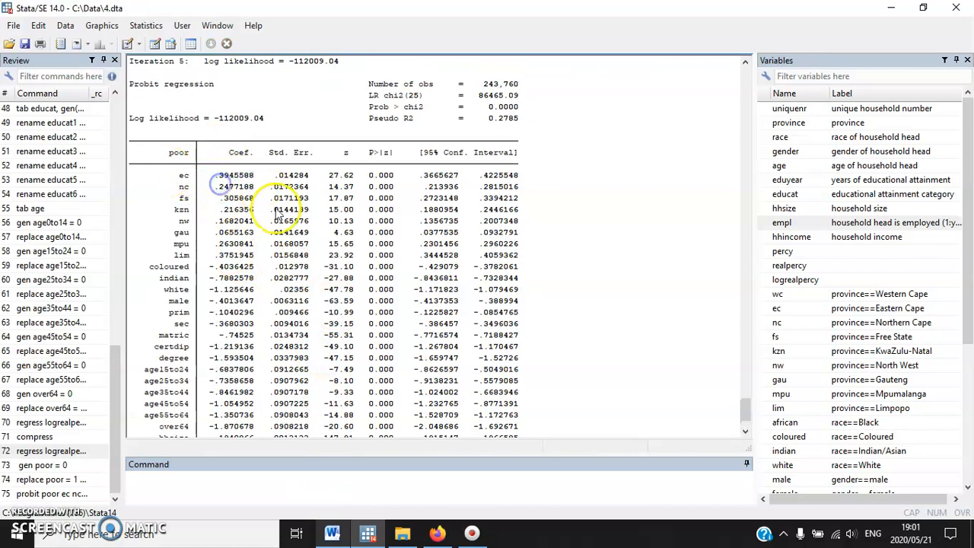
pyautogui.click(332, 533)
pyautogui.scroll(3, 355, 236)
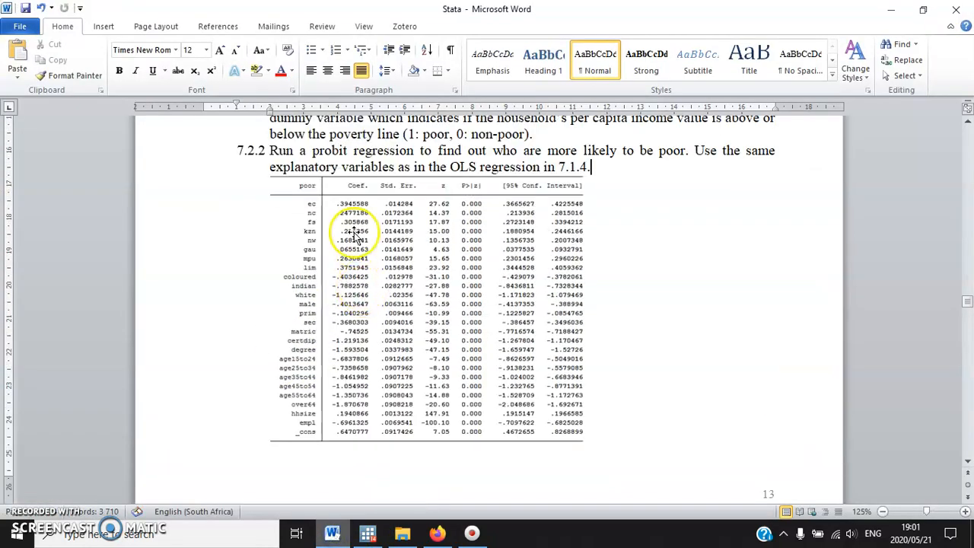
pyautogui.scroll(-8, 424, 294)
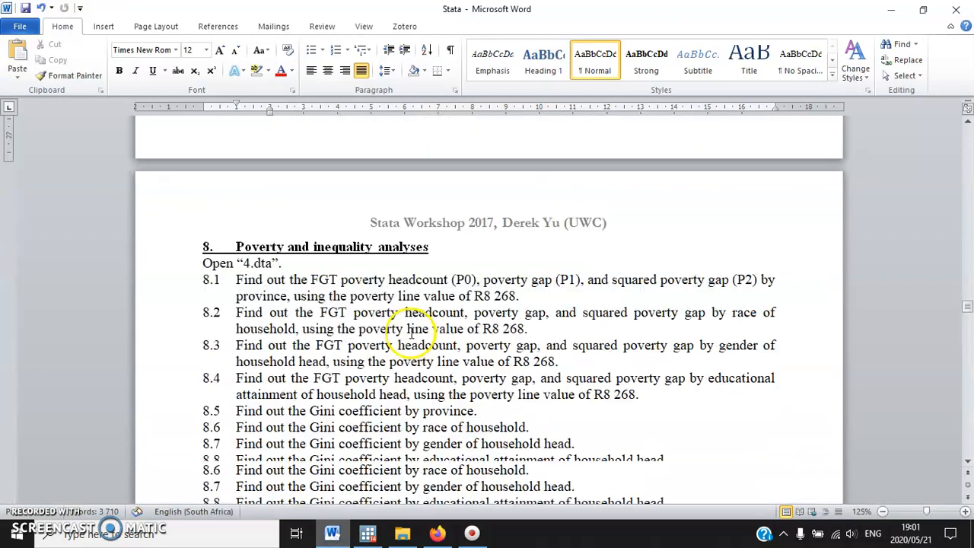
# In Stata, examine the probit coefficients for the province dummies, the education dummies and empl
pyautogui.click(368, 532)
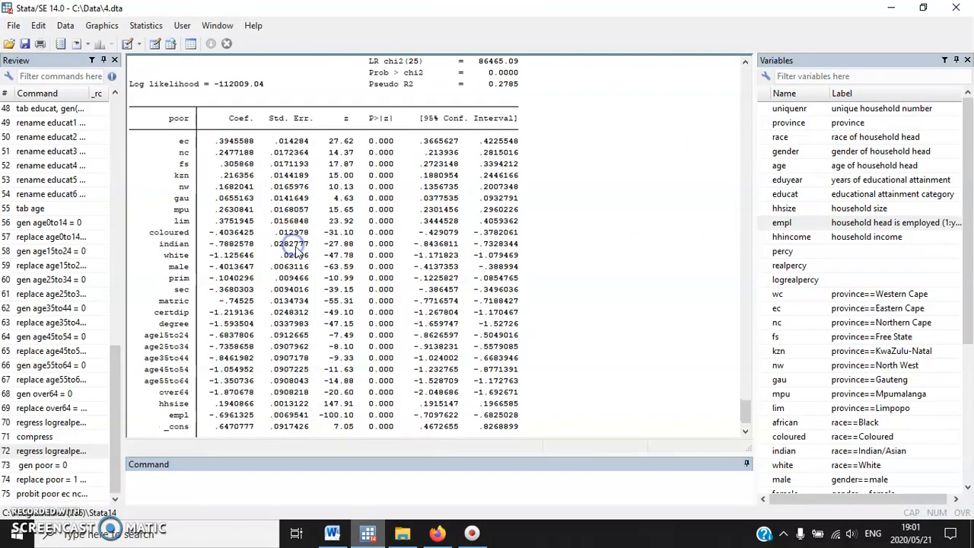
pyautogui.scroll(2, 297, 251)
pyautogui.scroll(-2, 337, 255)
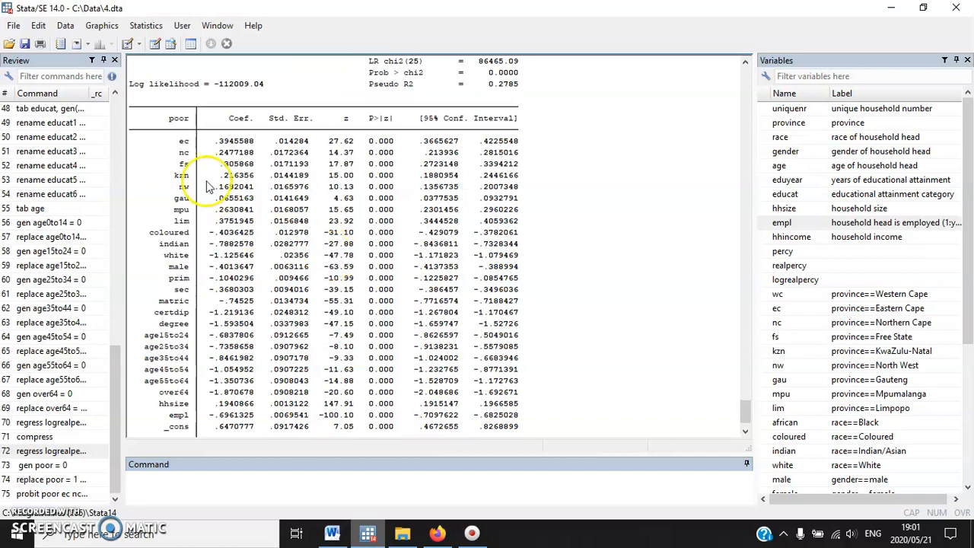
pyautogui.moveTo(137, 141); pyautogui.dragTo(535, 229)
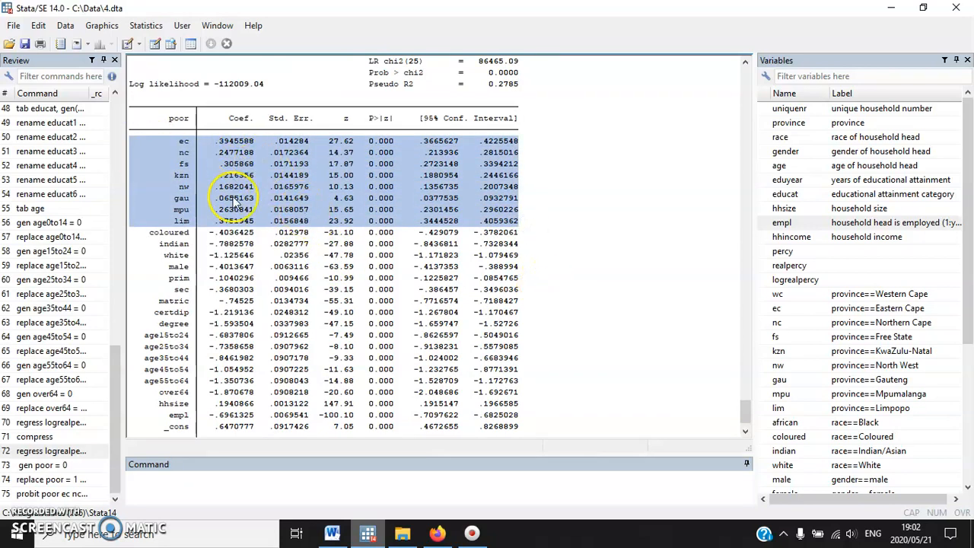
pyautogui.scroll(-1, 358, 293)
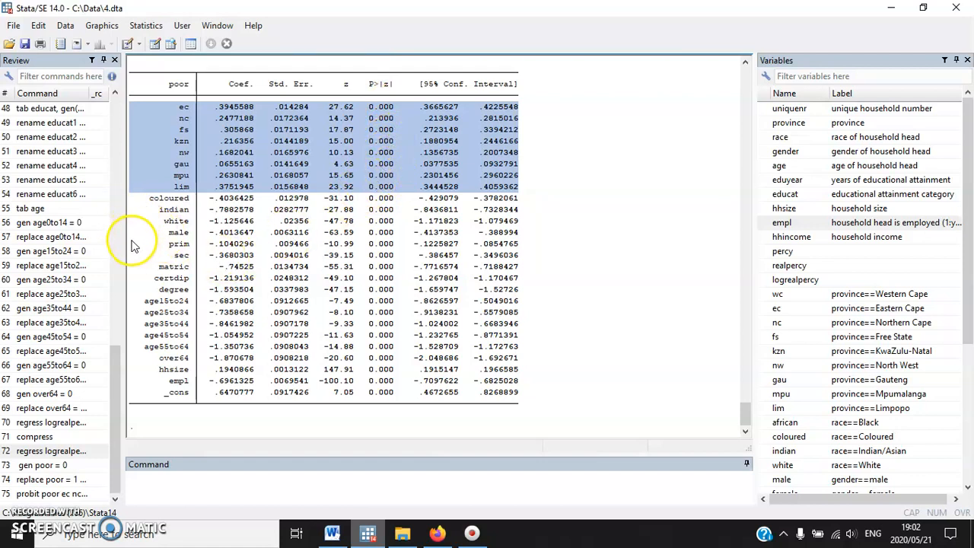
pyautogui.moveTo(131, 244); pyautogui.dragTo(562, 293)
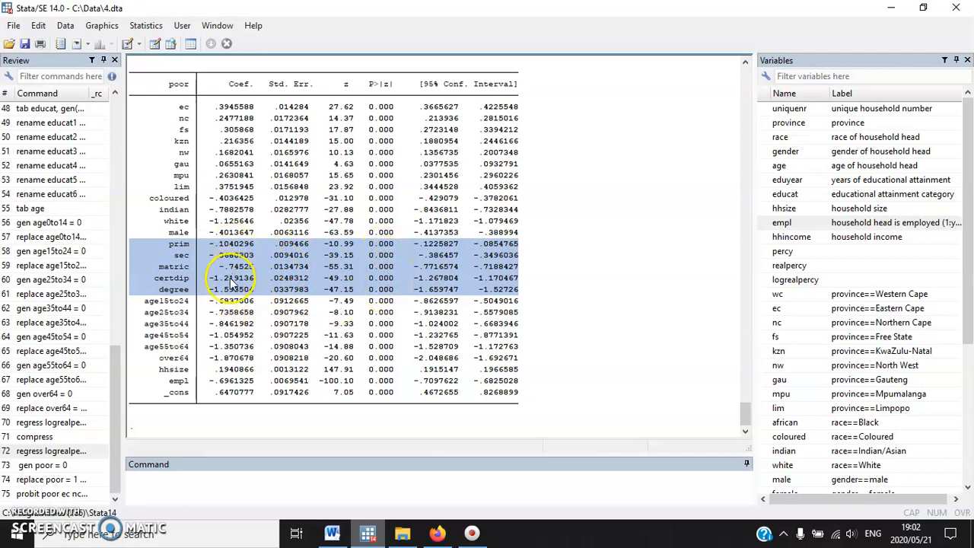
pyautogui.moveTo(168, 380); pyautogui.dragTo(534, 384)
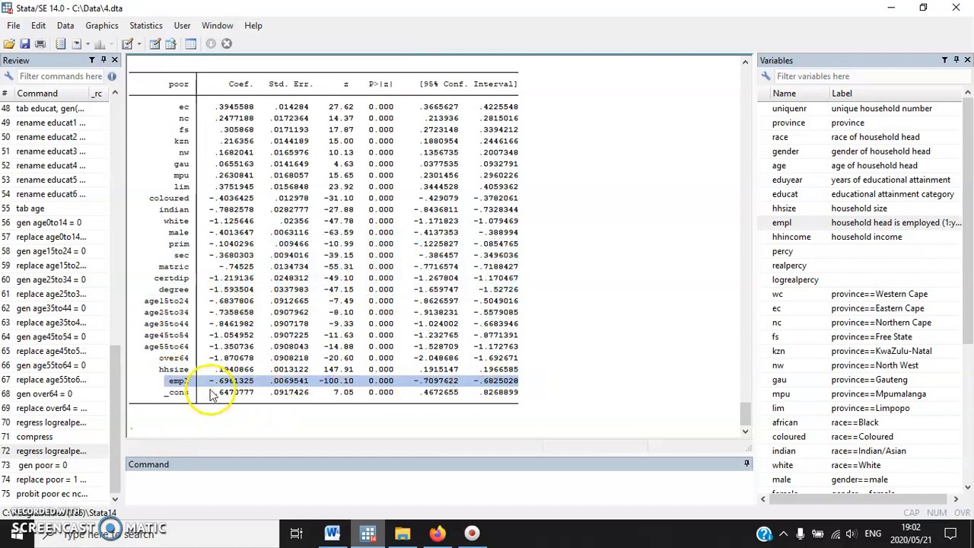
pyautogui.moveTo(209, 380); pyautogui.dragTo(251, 383)
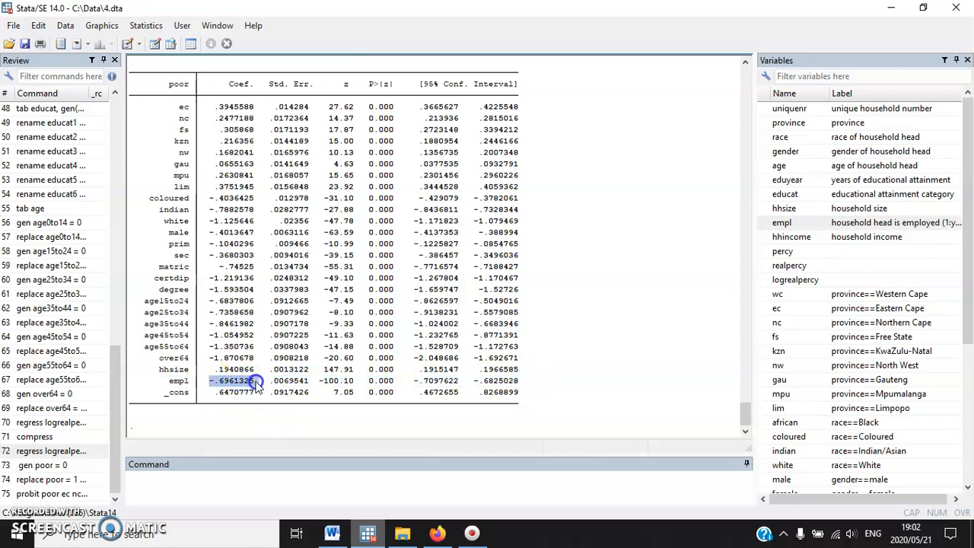
pyautogui.click(211, 382)
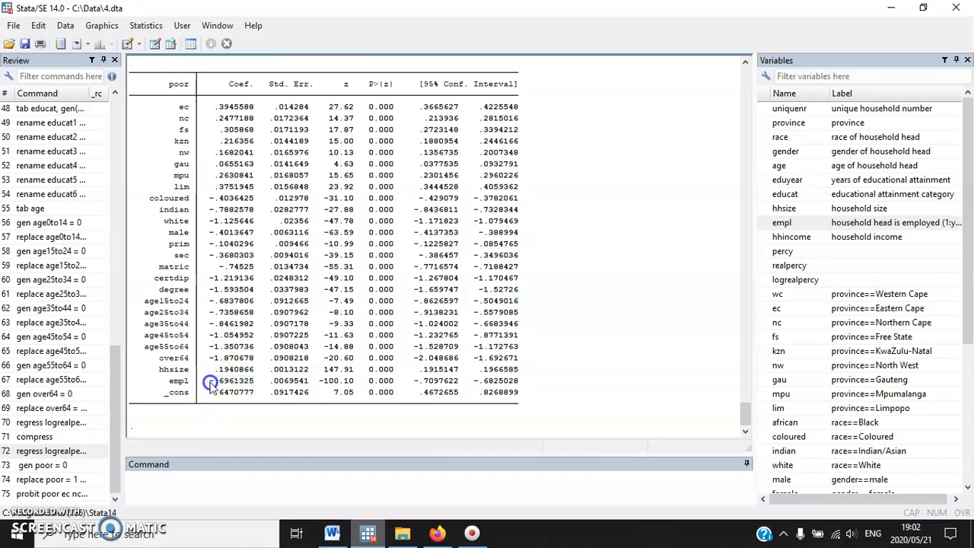
# Read section 8 in the Word document for the FGT poverty measures, grouping variables and poverty line required by exercises 8.1 to 8.4
pyautogui.click(332, 533)
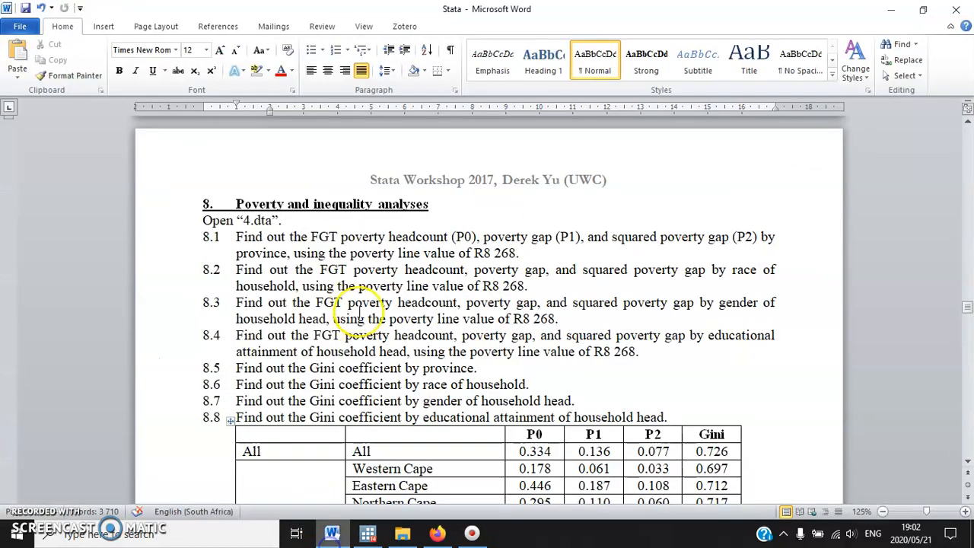
pyautogui.scroll(-2, 358, 308)
pyautogui.scroll(10, 324, 298)
pyautogui.scroll(6, 325, 299)
pyautogui.scroll(-10, 267, 251)
pyautogui.scroll(-2, 289, 302)
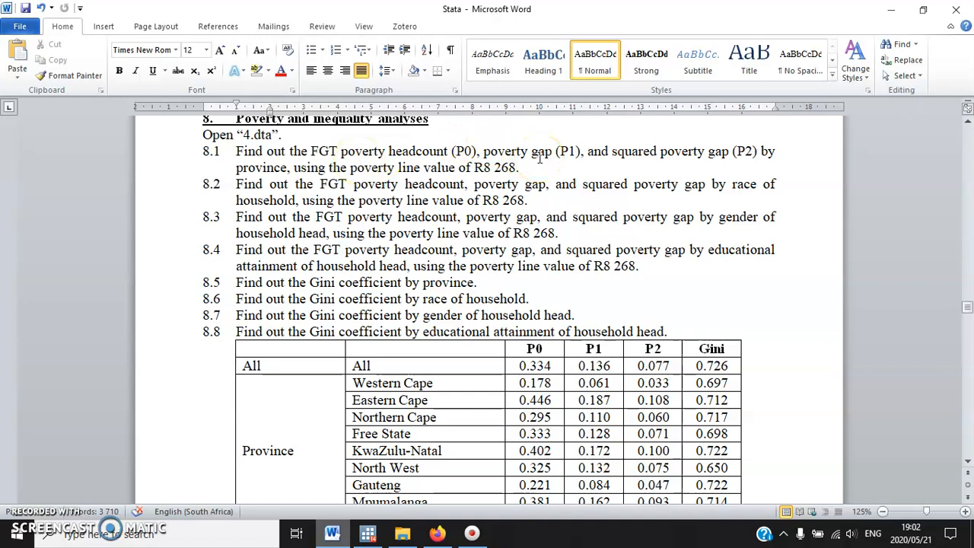
pyautogui.moveTo(519, 168); pyautogui.dragTo(478, 173)
pyautogui.moveTo(389, 152); pyautogui.dragTo(755, 151)
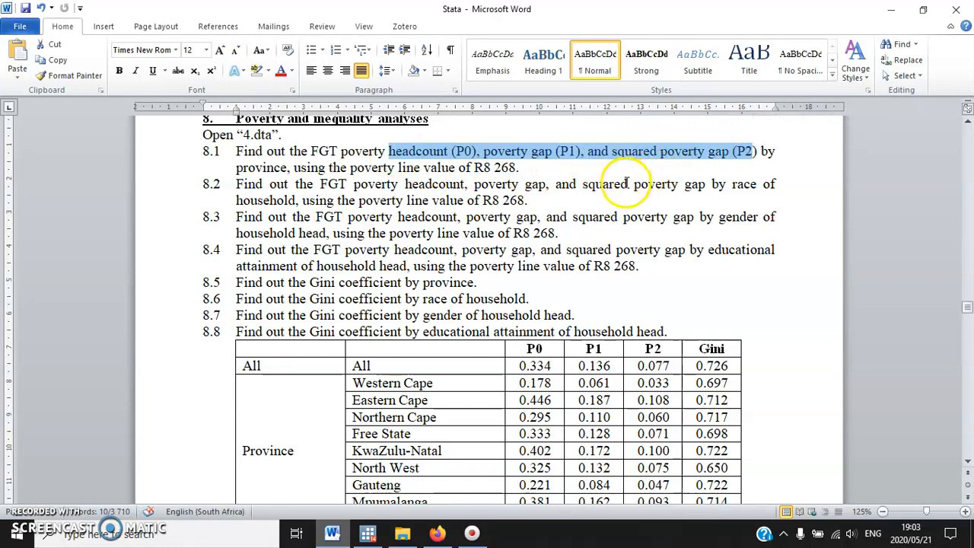
# In Stata, run povdeco on realpercy by province with the poverty line set to 8268, checking the expected results layout in the Word document
pyautogui.click(367, 533)
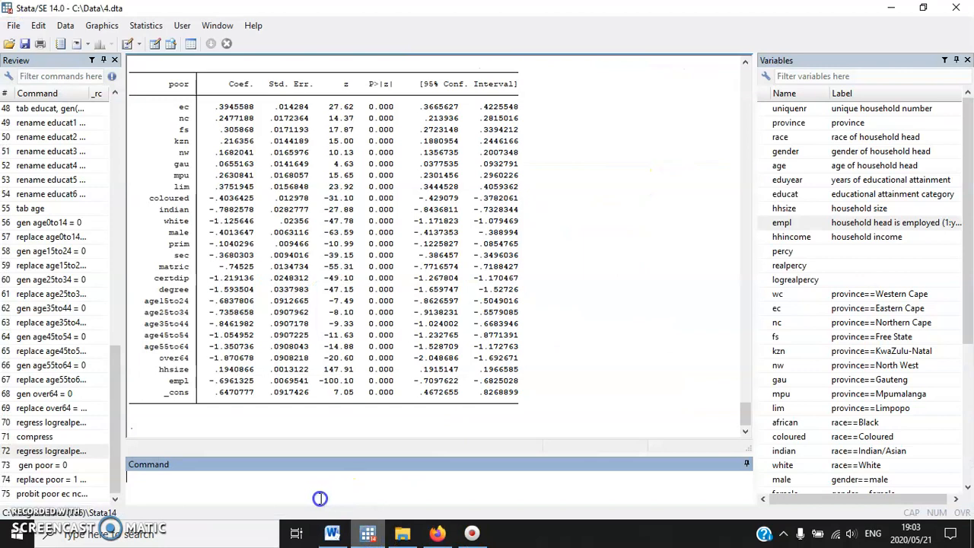
pyautogui.write('povdeco realpercy,')
pyautogui.click(332, 532)
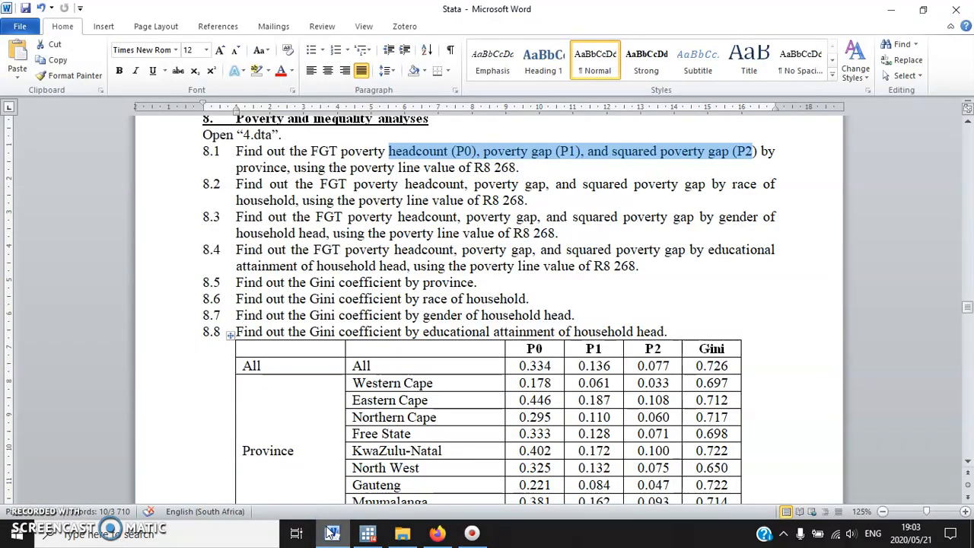
pyautogui.click(332, 533)
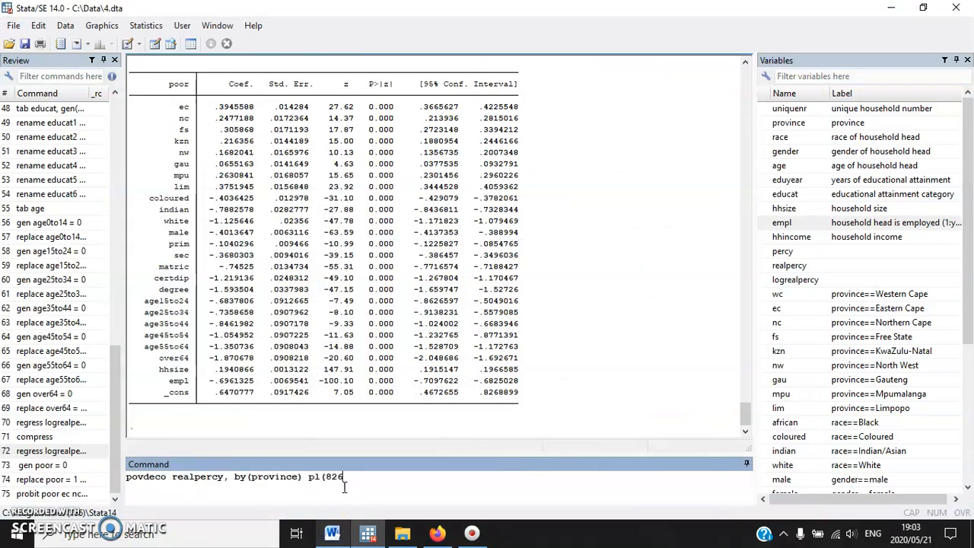
pyautogui.click(332, 533)
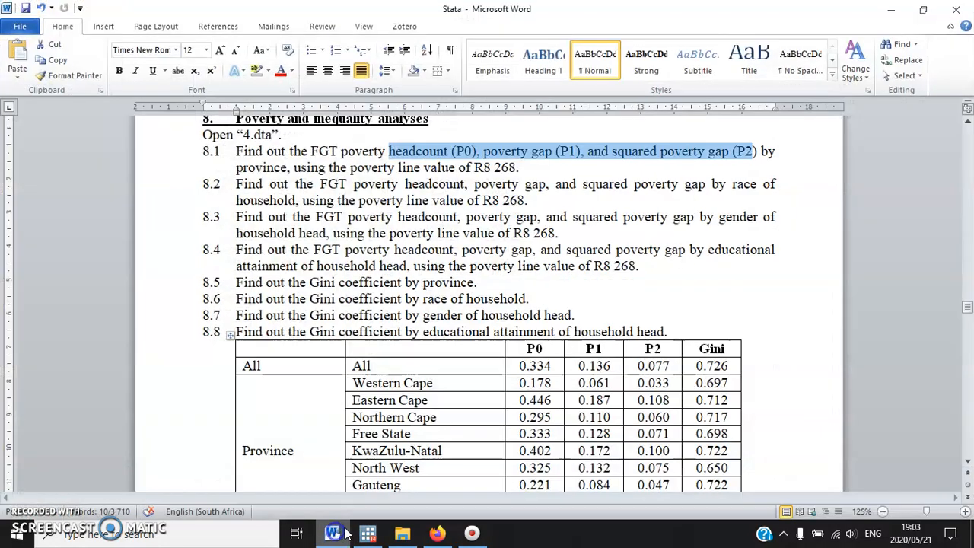
pyautogui.scroll(-1, 516, 444)
pyautogui.scroll(-1, 516, 444)
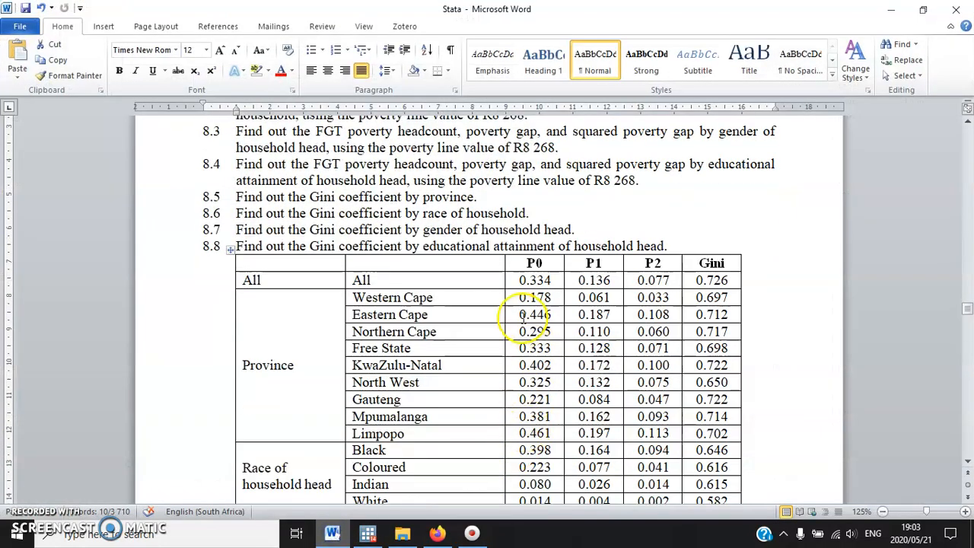
pyautogui.click(537, 276)
pyautogui.scroll(-1, 533, 289)
pyautogui.click(335, 535)
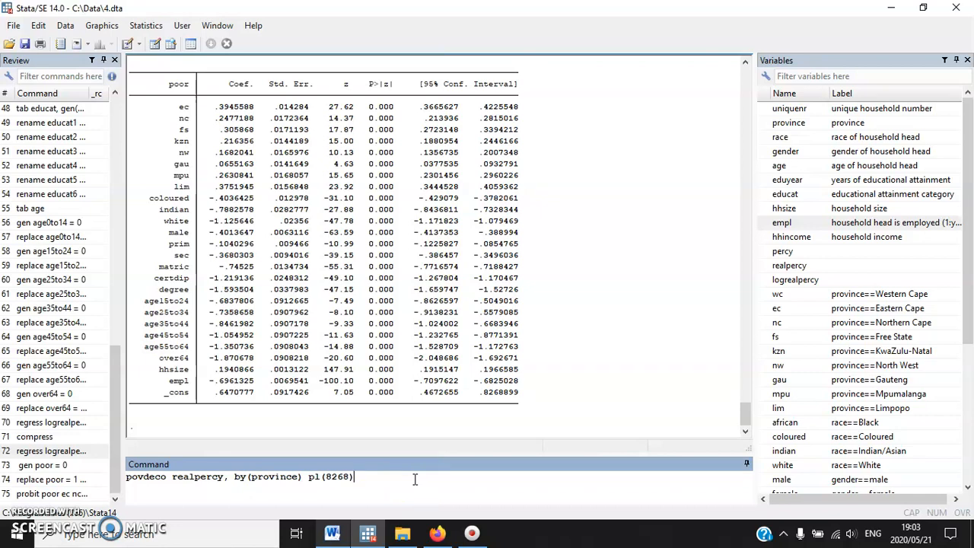
pyautogui.press('Return')
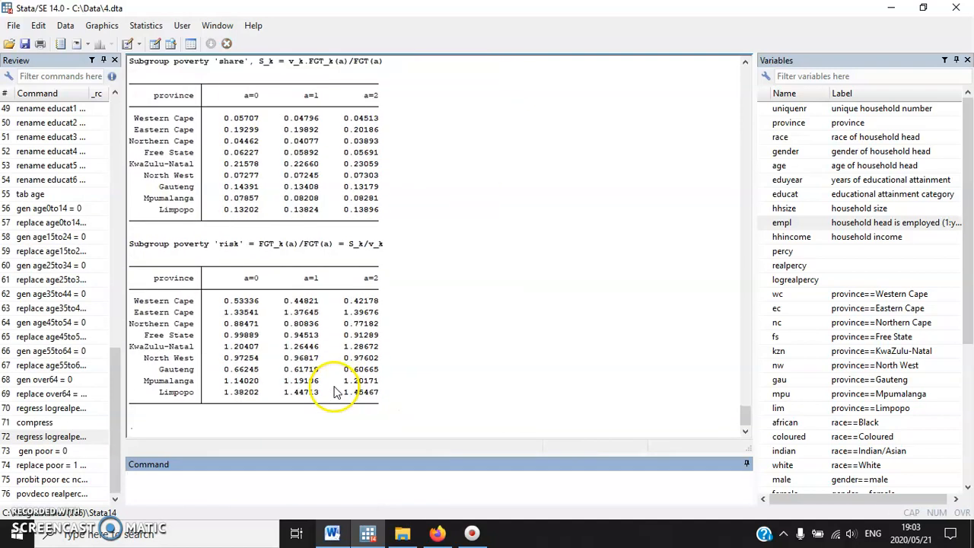
# Examine the overall FGT indices in the povdeco output and compare them with the All row of the Word results table
pyautogui.scroll(15, 335, 392)
pyautogui.moveTo(206, 249); pyautogui.dragTo(384, 255)
pyautogui.scroll(2, 295, 244)
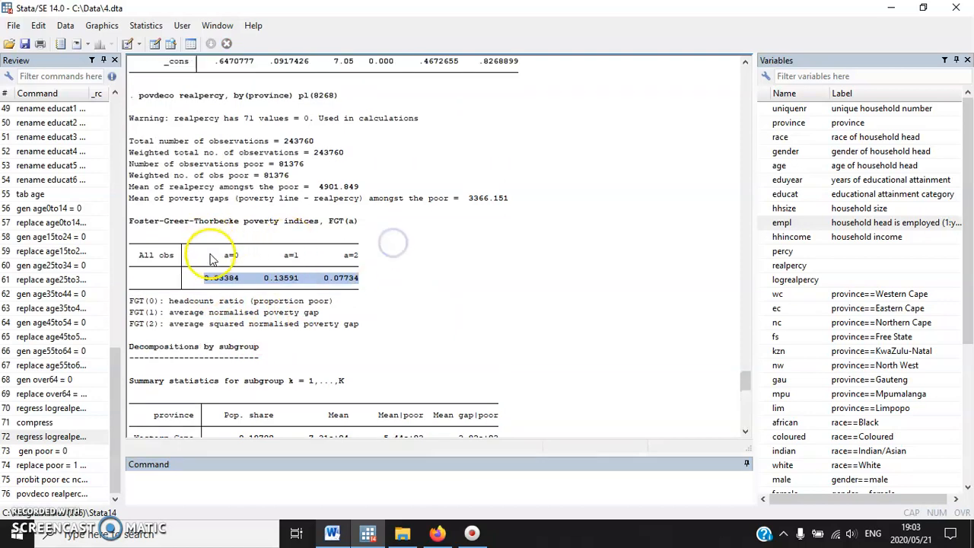
pyautogui.scroll(-1, 240, 320)
pyautogui.doubleClick(227, 280)
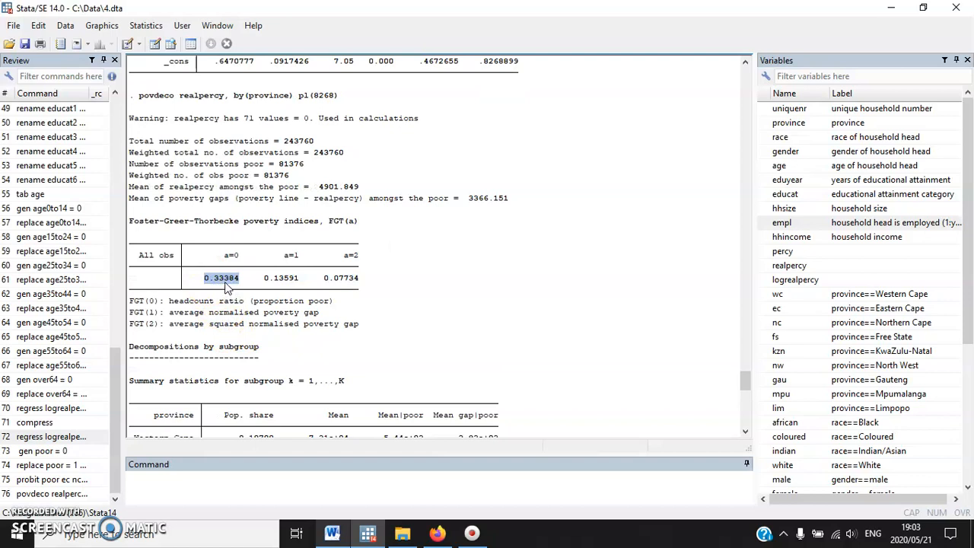
pyautogui.moveTo(213, 283); pyautogui.dragTo(370, 279)
pyautogui.click(334, 532)
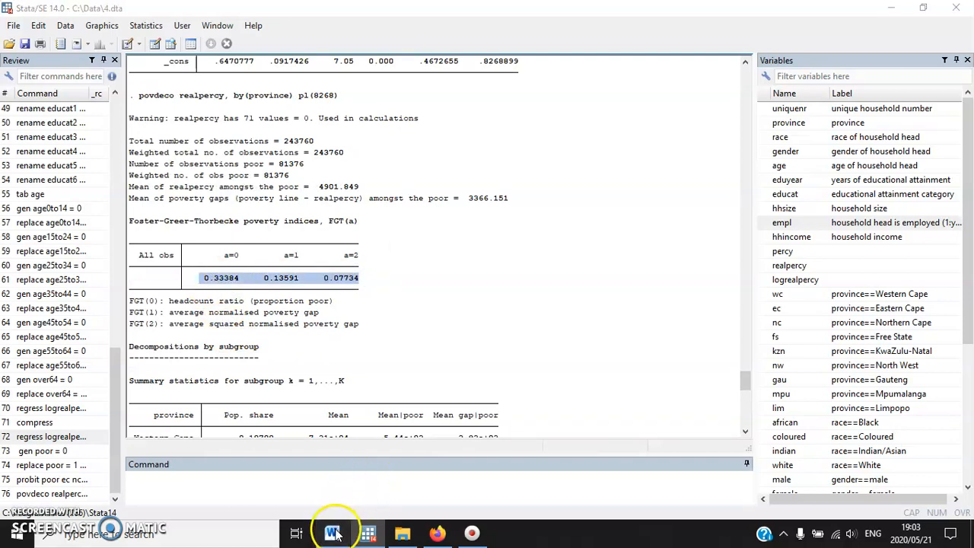
pyautogui.moveTo(533, 238); pyautogui.dragTo(675, 238)
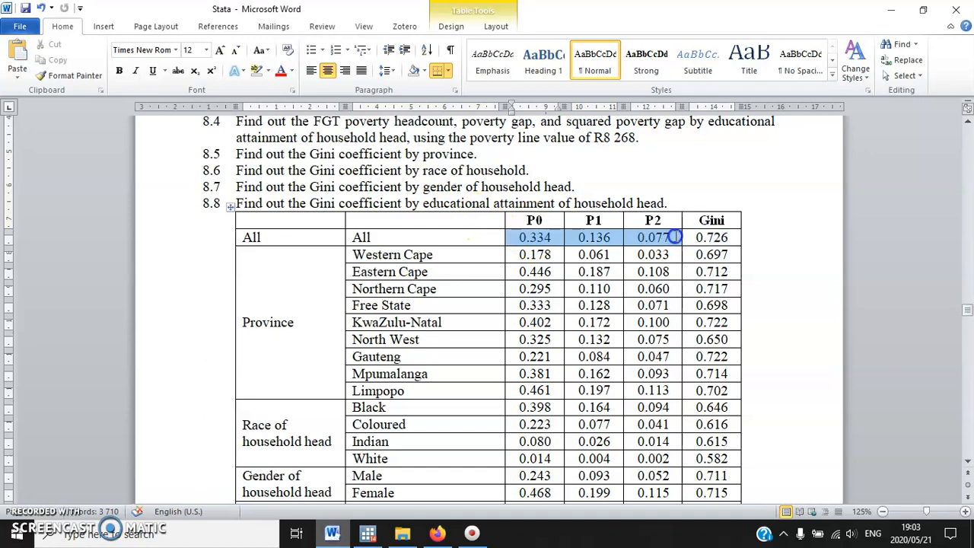
pyautogui.click(367, 533)
pyautogui.click(228, 280)
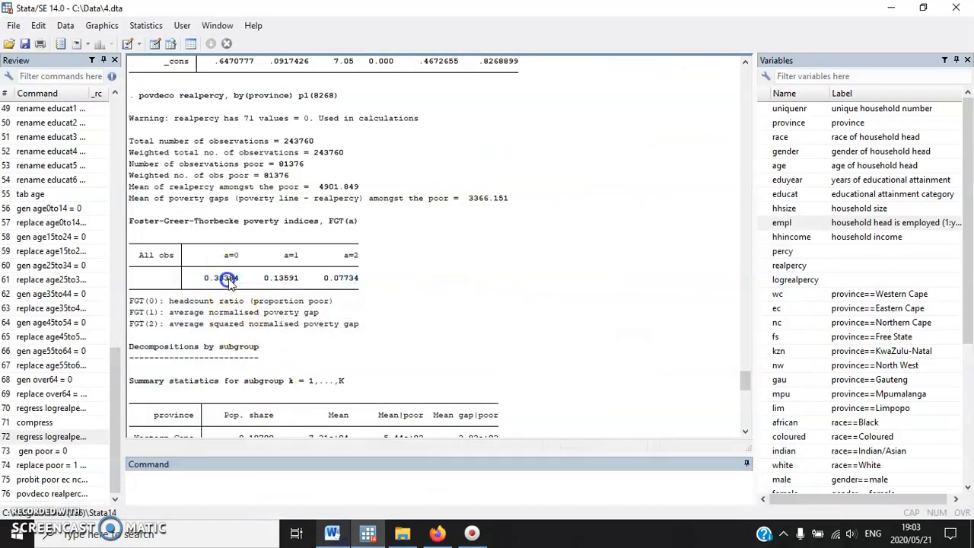
# Examine the FGT index estimates by province and compare them with the province rows of the Word results table
pyautogui.scroll(-5, 242, 293)
pyautogui.scroll(-6, 258, 304)
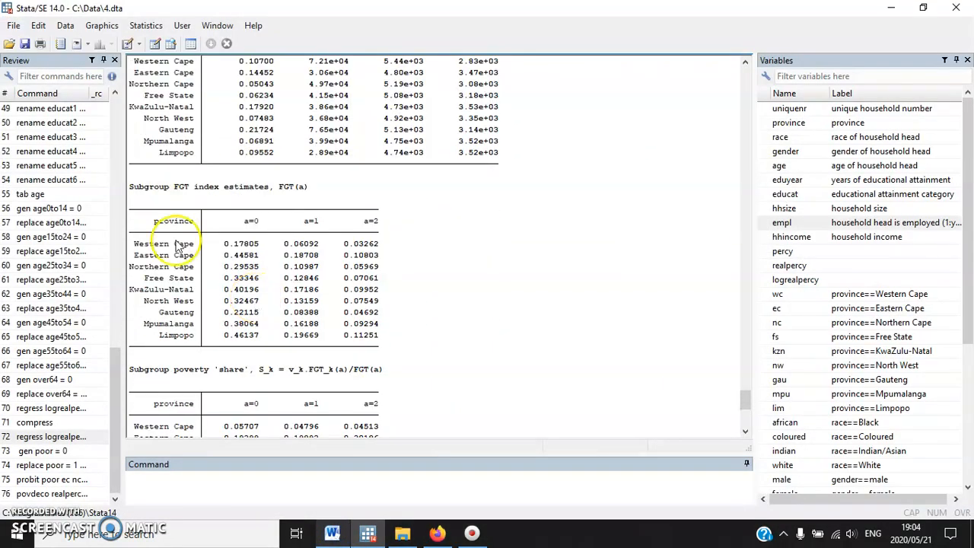
pyautogui.moveTo(175, 188); pyautogui.dragTo(224, 190)
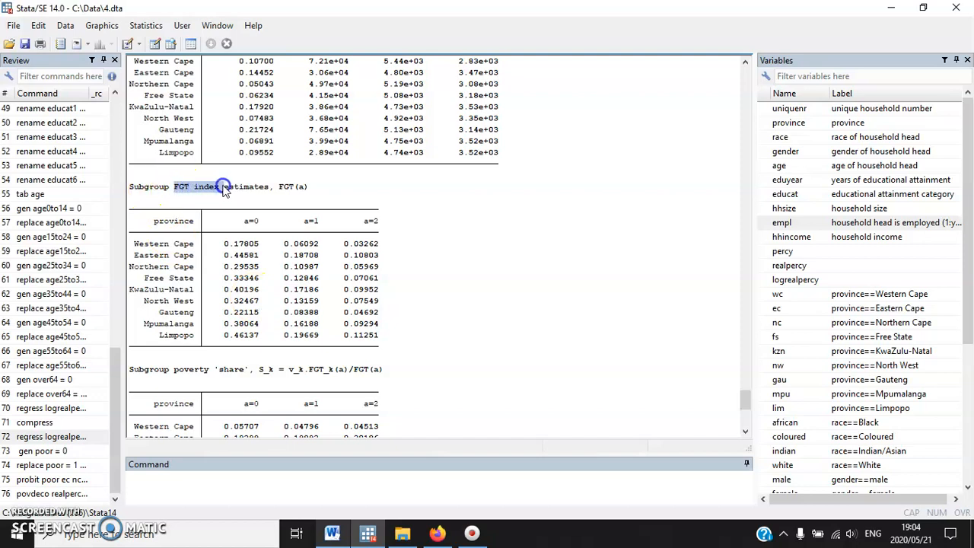
pyautogui.moveTo(133, 240); pyautogui.dragTo(394, 343)
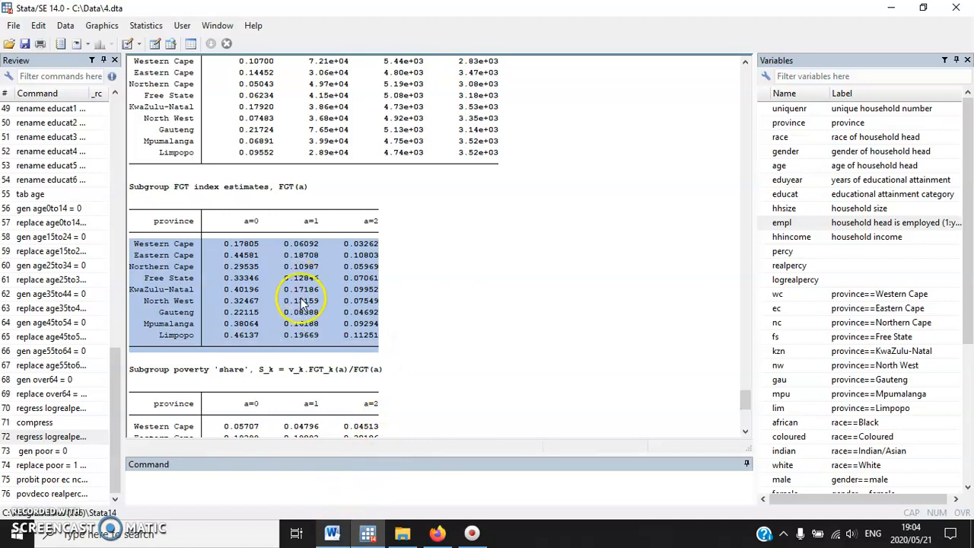
pyautogui.click(339, 527)
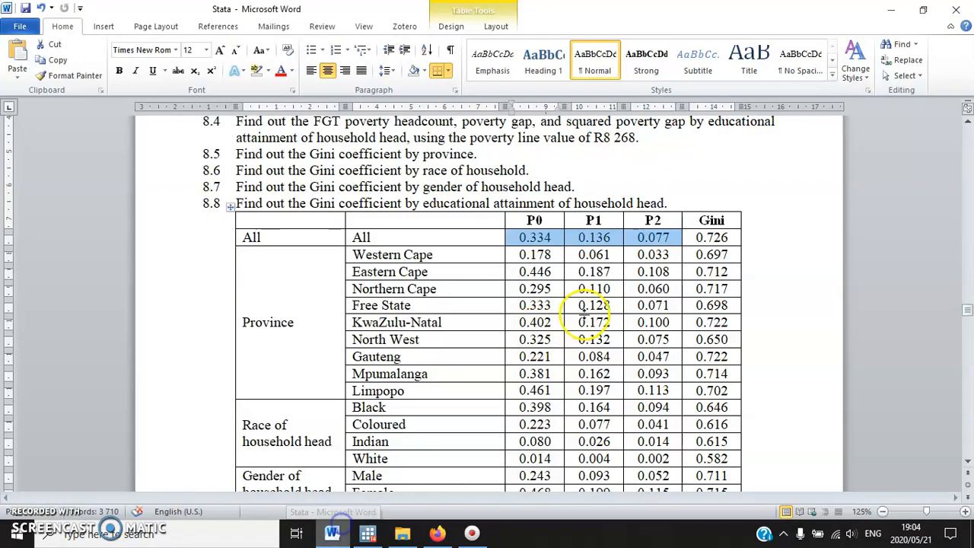
pyautogui.scroll(-2, 586, 312)
pyautogui.moveTo(422, 169); pyautogui.dragTo(533, 305)
pyautogui.scroll(1, 548, 275)
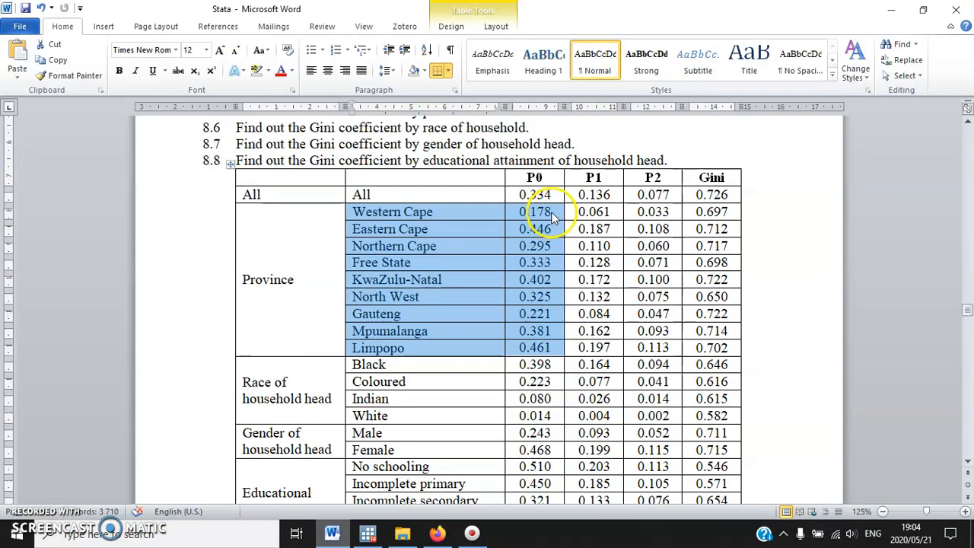
pyautogui.click(543, 294)
pyautogui.moveTo(551, 213)
pyautogui.mouseDown()
pyautogui.moveTo(519, 213)
pyautogui.moveTo(551, 213)
pyautogui.mouseUp()
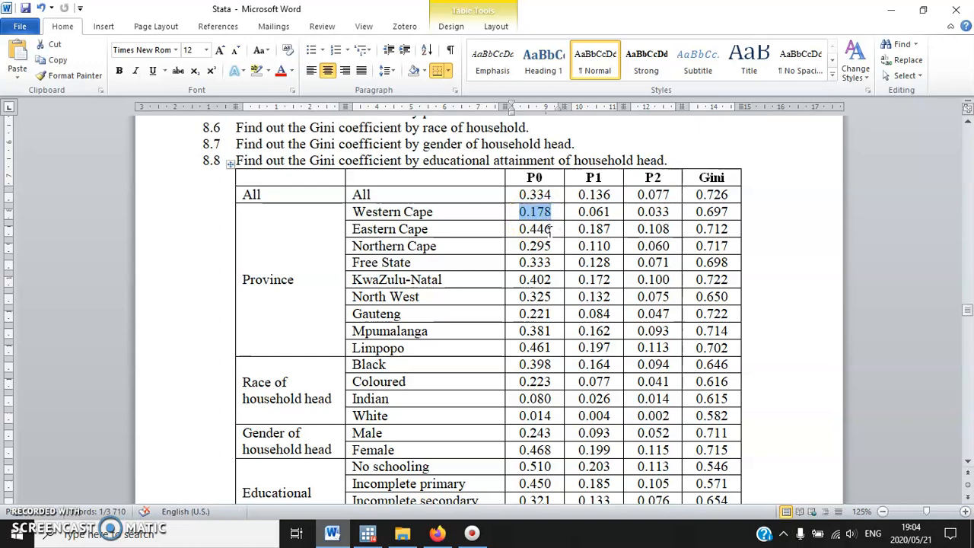
pyautogui.scroll(-2, 542, 314)
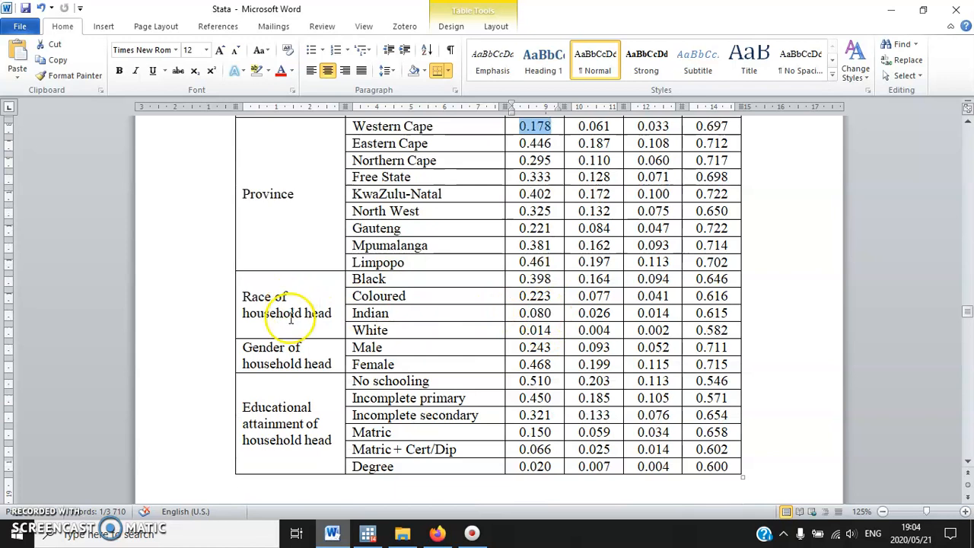
# In Stata, reuse the povdeco command with gender as the grouping variable, run it, and examine the FGT index estimates by gender
pyautogui.click(368, 532)
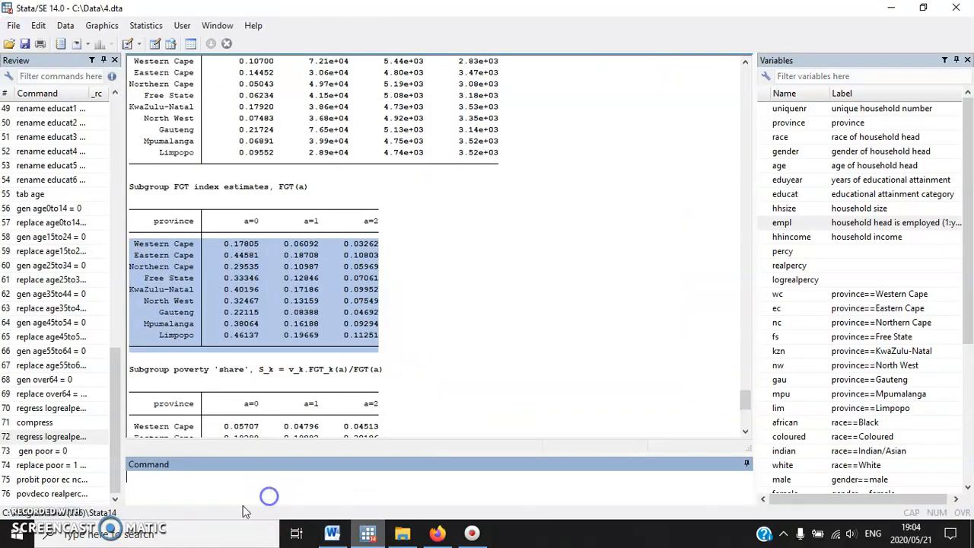
pyautogui.click(51, 494)
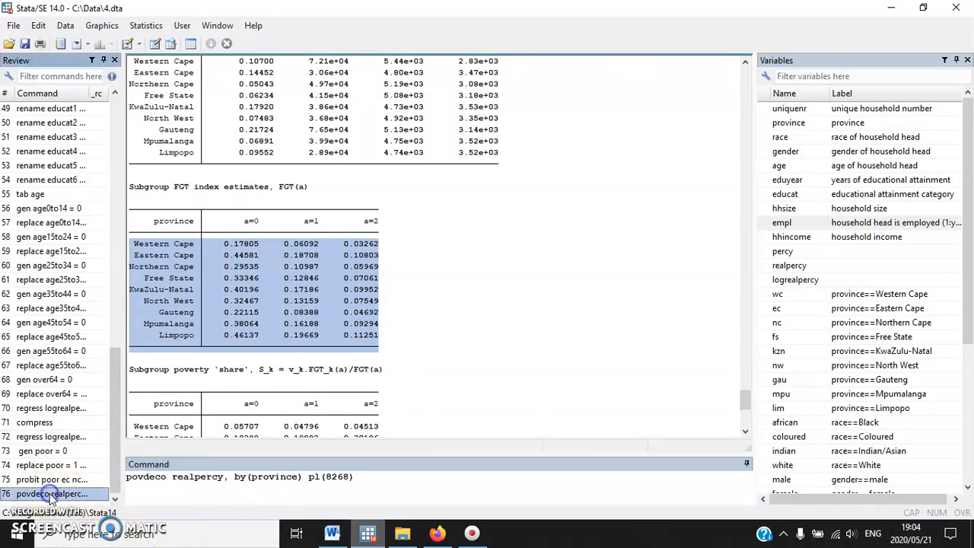
pyautogui.click(252, 477)
pyautogui.press('Delete')
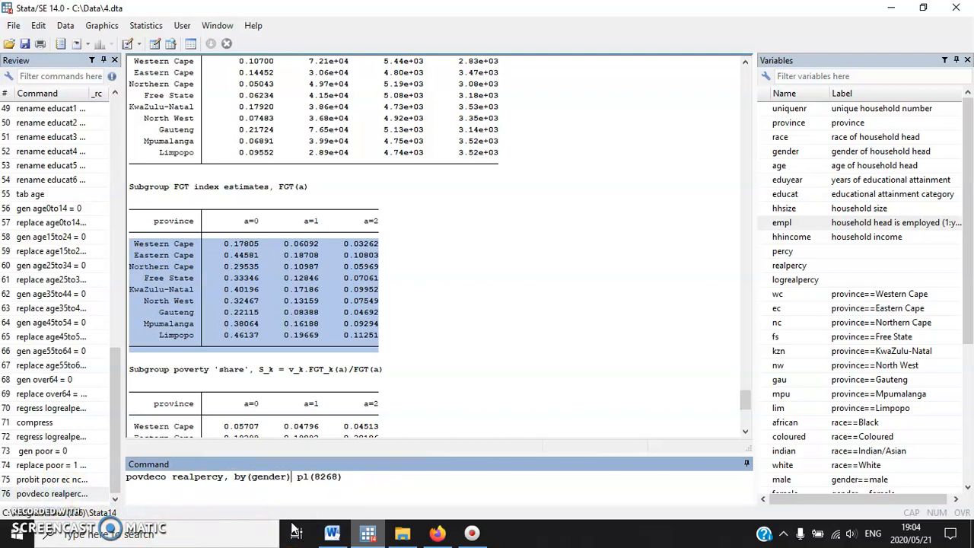
pyautogui.press('Return')
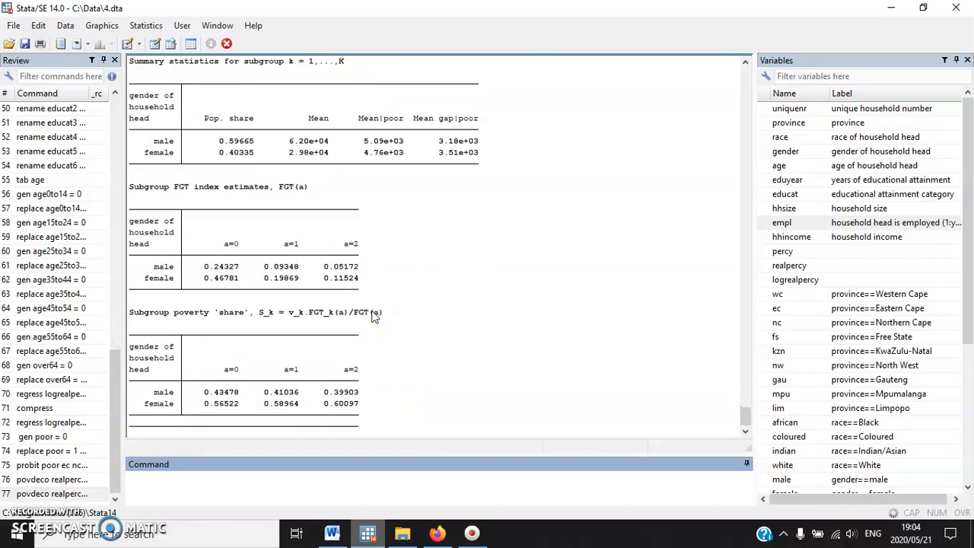
pyautogui.click(373, 313)
pyautogui.scroll(3, 375, 314)
pyautogui.scroll(1, 375, 309)
pyautogui.click(217, 236)
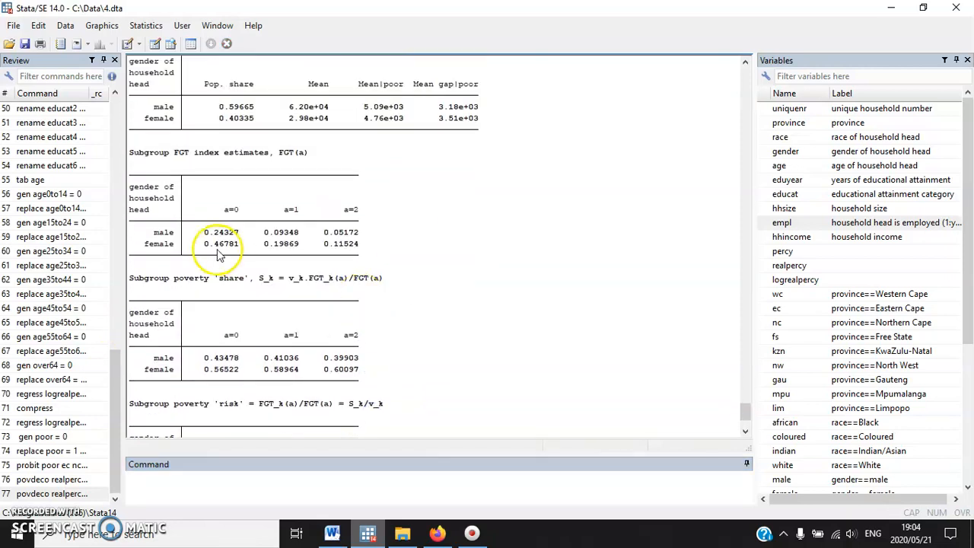
# Compare the FGT index estimates for male and female household heads with the gender rows of the Word results table
pyautogui.moveTo(373, 245); pyautogui.dragTo(82, 223)
pyautogui.click(202, 242)
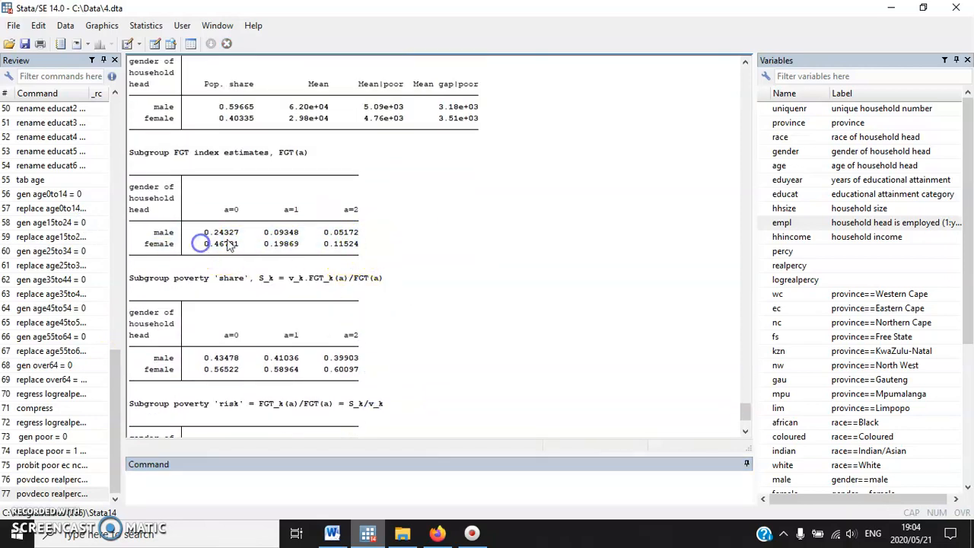
pyautogui.click(329, 535)
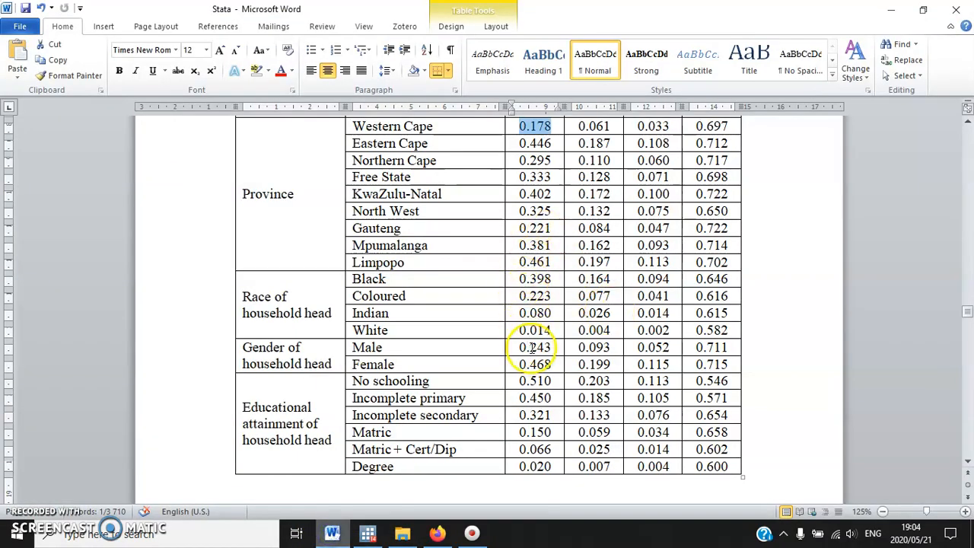
pyautogui.moveTo(528, 340); pyautogui.dragTo(531, 364)
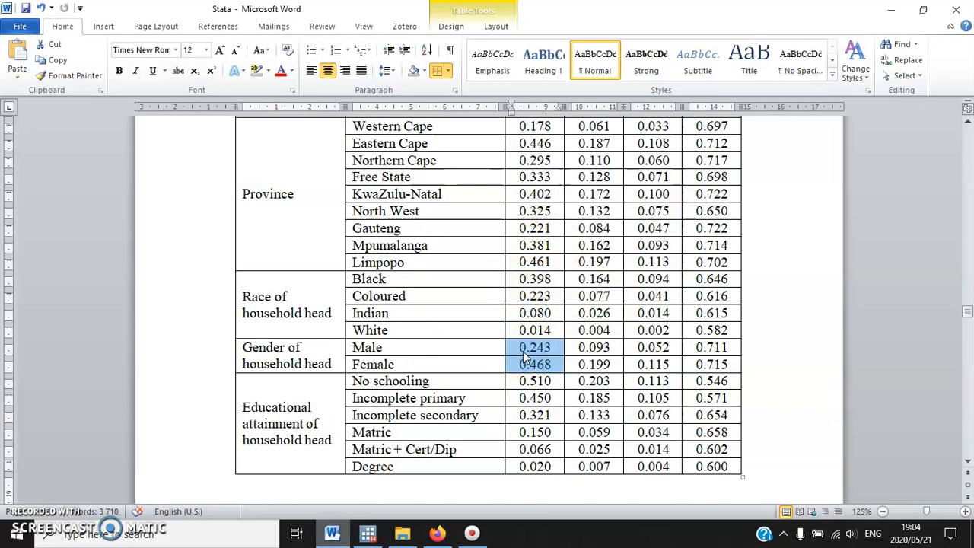
# In Stata, reuse the povdeco command with race as the grouping variable, keeping the 8268 poverty line, and run it
pyautogui.click(368, 532)
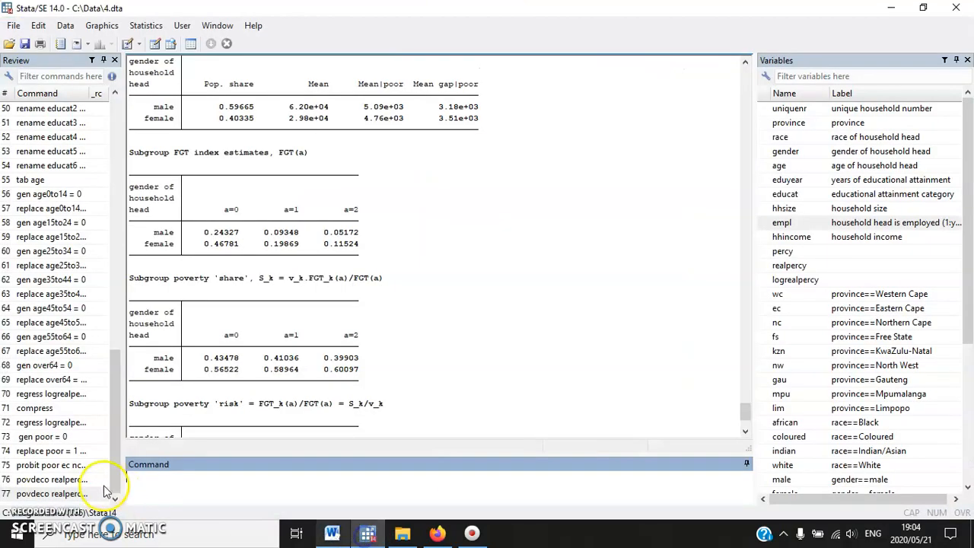
pyautogui.click(74, 494)
pyautogui.click(252, 476)
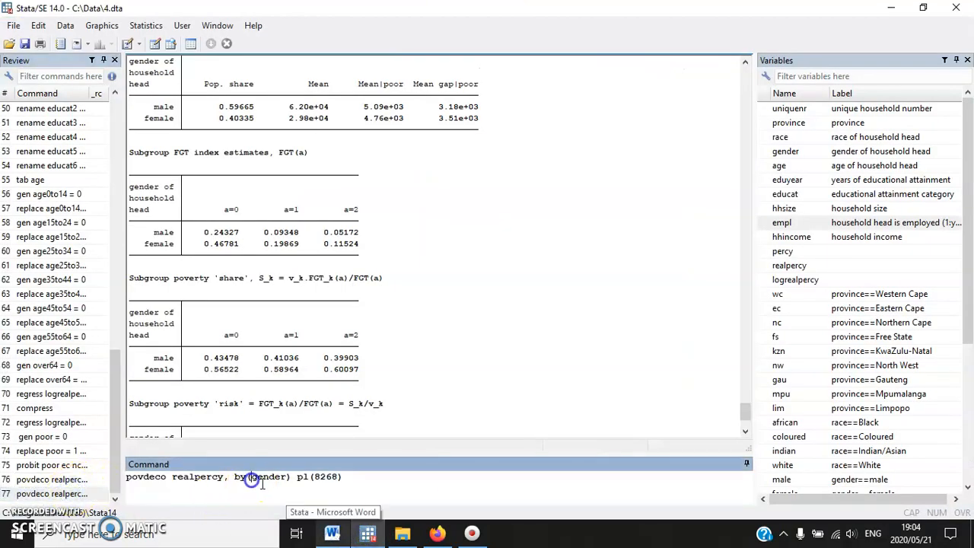
pyautogui.write('race')
pyautogui.press('Return')
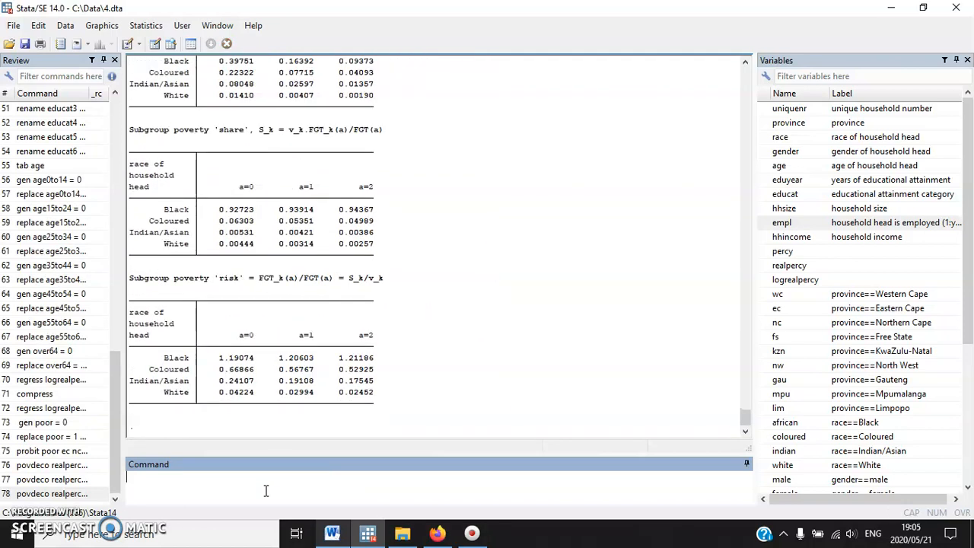
# Examine the FGT index estimates by race and compare them with the race rows of the Word results table
pyautogui.scroll(6, 320, 299)
pyautogui.moveTo(174, 187); pyautogui.dragTo(190, 188)
pyautogui.moveTo(388, 305); pyautogui.dragTo(124, 256)
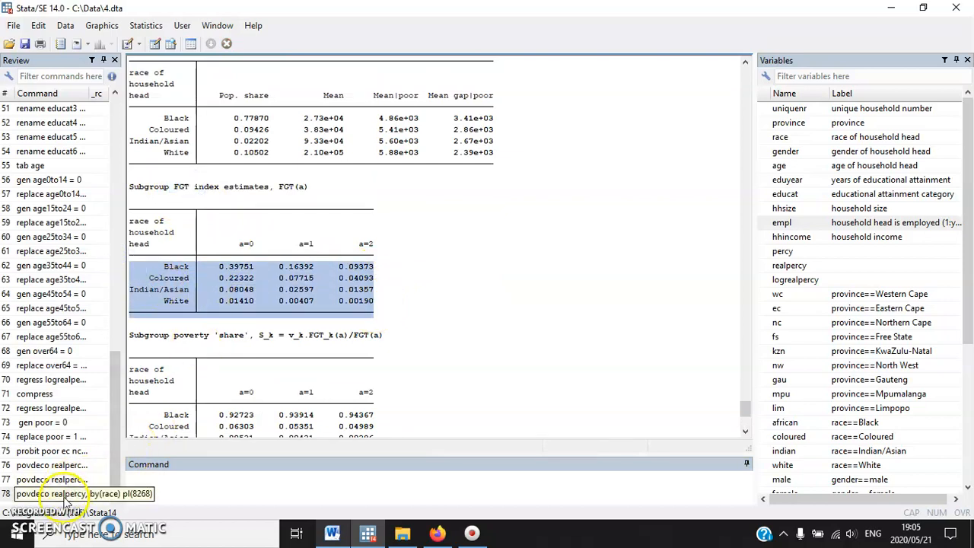
pyautogui.click(332, 532)
pyautogui.moveTo(532, 278); pyautogui.dragTo(509, 348)
# In Stata, reuse the povdeco command with educat as the grouping variable, keeping the 8268 poverty line, and run it
pyautogui.click(366, 532)
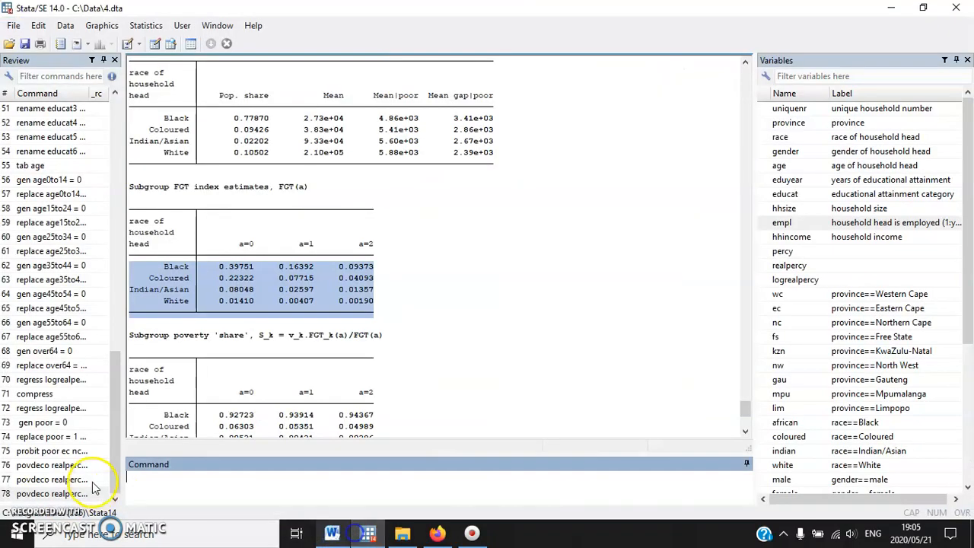
pyautogui.click(80, 494)
pyautogui.click(255, 478)
pyautogui.press('BackSpace')
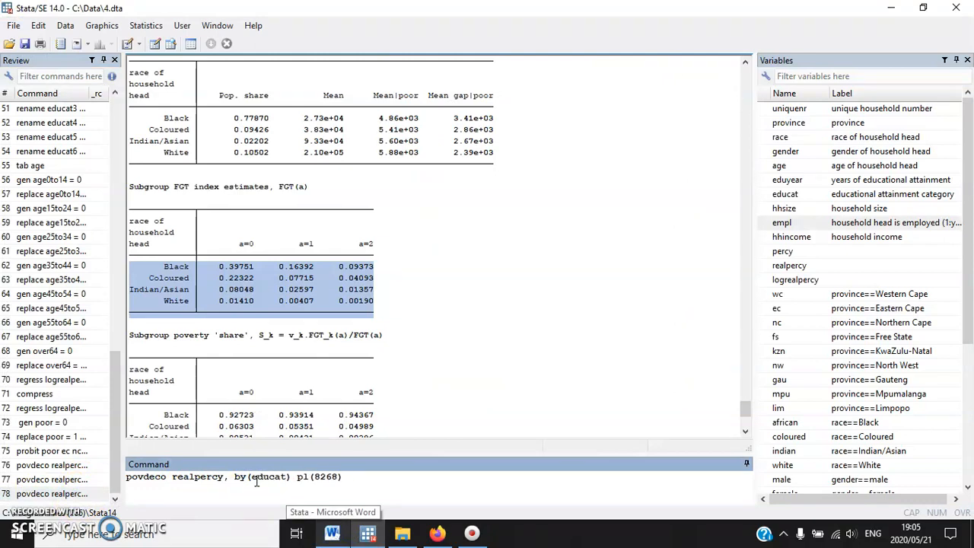
pyautogui.press('Return')
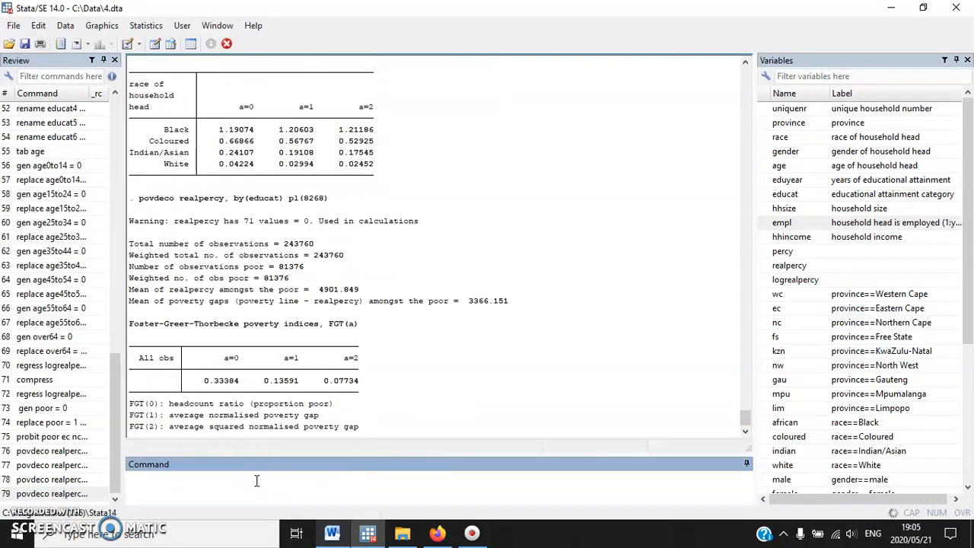
# Examine the FGT index estimates by educational attainment and compare them with the matching Word table rows, especially No schooling and Degree
pyautogui.click(345, 352)
pyautogui.scroll(4, 345, 351)
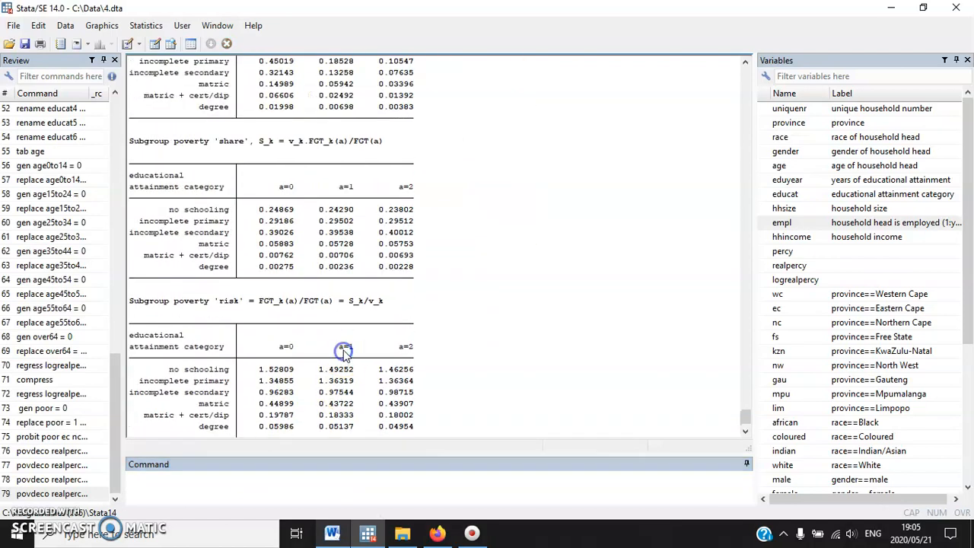
pyautogui.scroll(2, 344, 352)
pyautogui.moveTo(380, 281); pyautogui.dragTo(99, 209)
pyautogui.hotkey('alt', 'Tab')
pyautogui.scroll(-3, 548, 254)
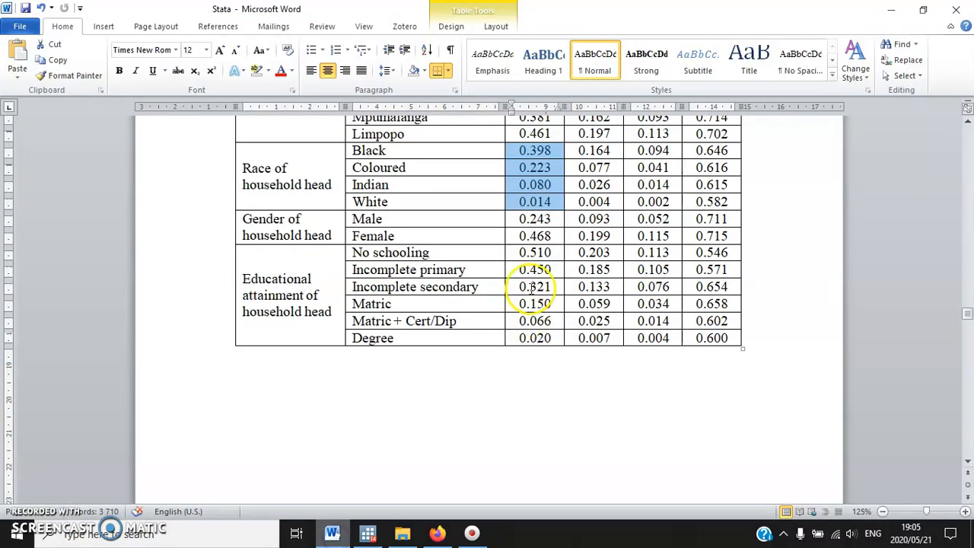
pyautogui.moveTo(525, 259); pyautogui.dragTo(534, 338)
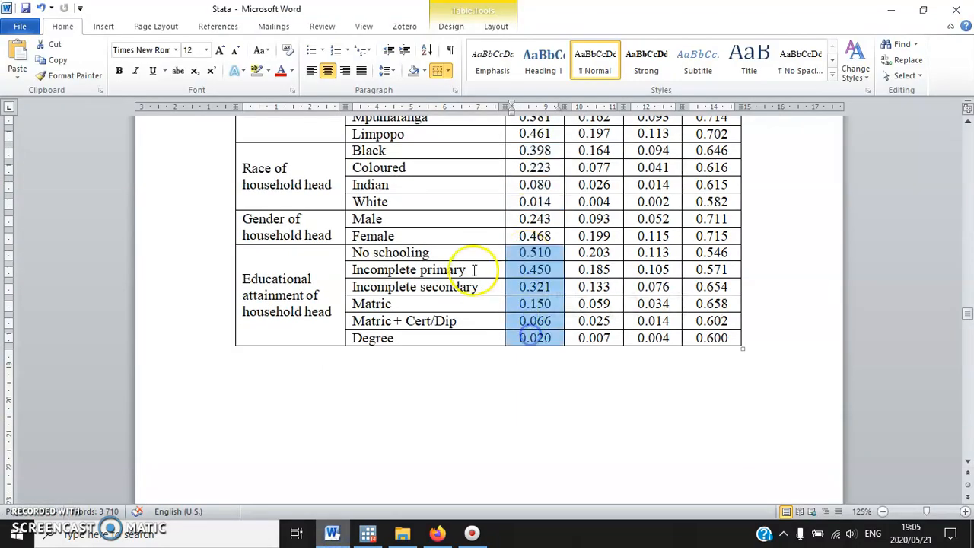
pyautogui.moveTo(445, 252); pyautogui.dragTo(553, 252)
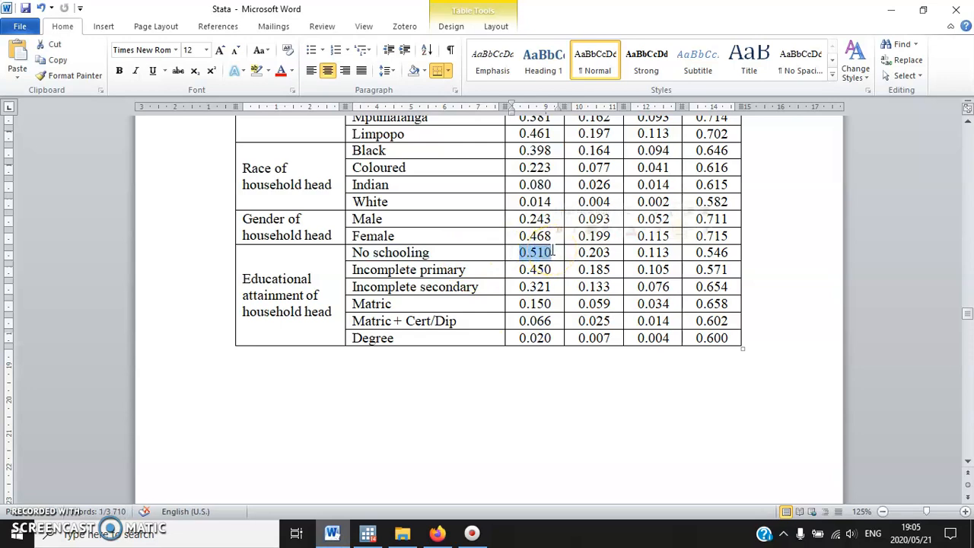
pyautogui.moveTo(549, 339); pyautogui.dragTo(522, 335)
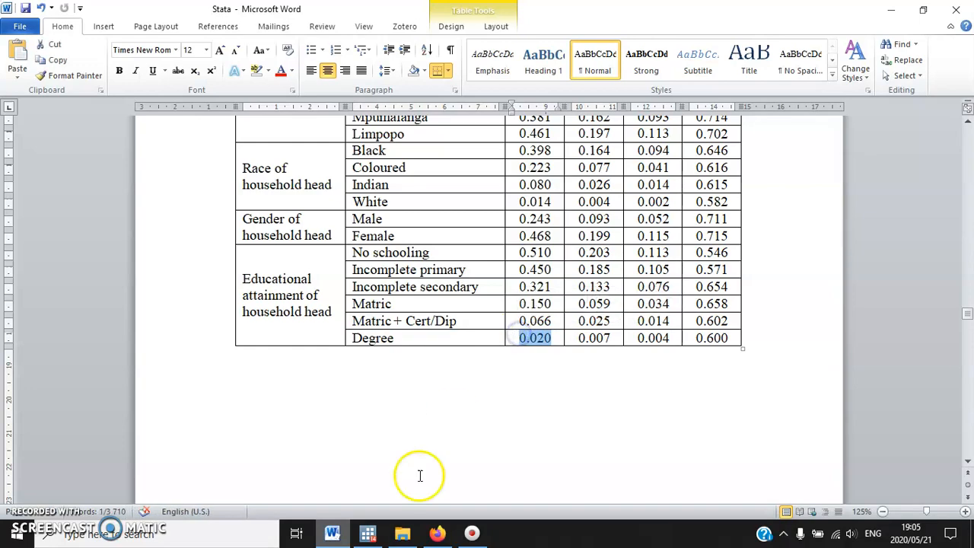
# Check the Gini exercises and Gini column in the Word document, then run ineqdeco realpercy, by(province) in Stata
pyautogui.scroll(6, 631, 347)
pyautogui.scroll(-3, 672, 326)
pyautogui.scroll(5, 673, 325)
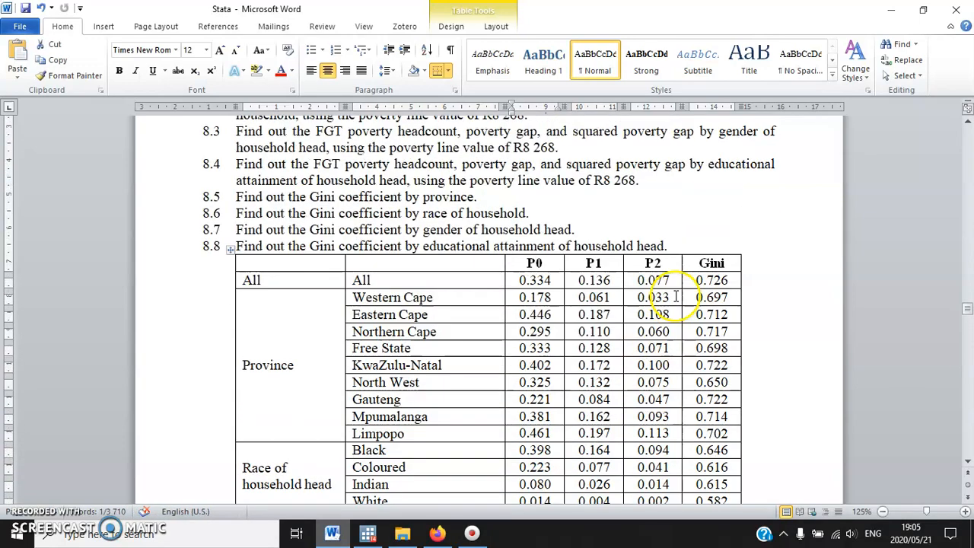
pyautogui.scroll(-1, 673, 325)
pyautogui.click(367, 534)
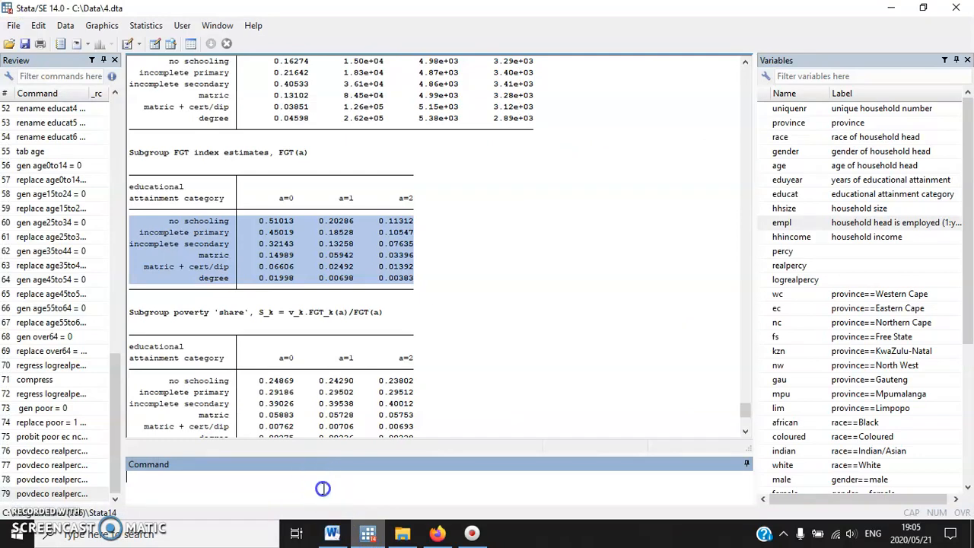
pyautogui.scroll(-6, 598, 326)
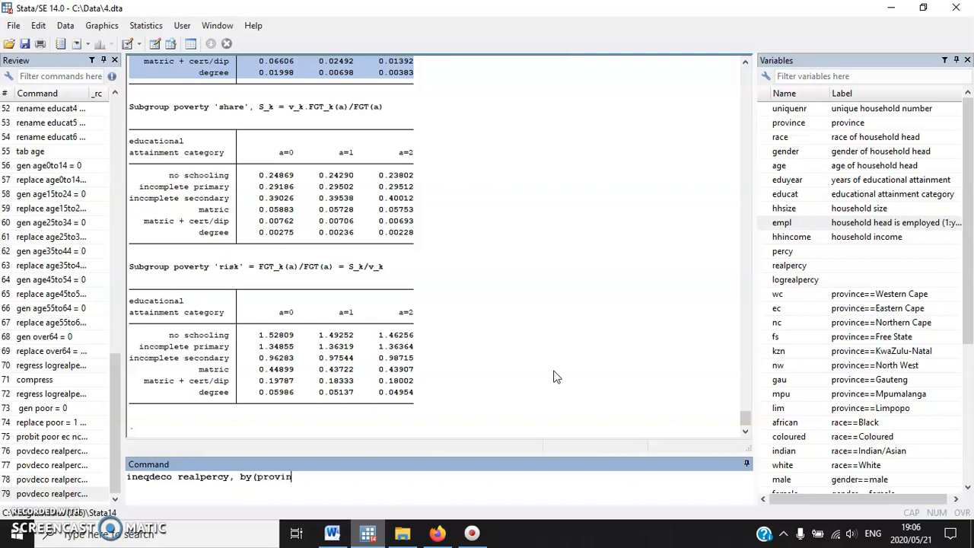
pyautogui.press('Return')
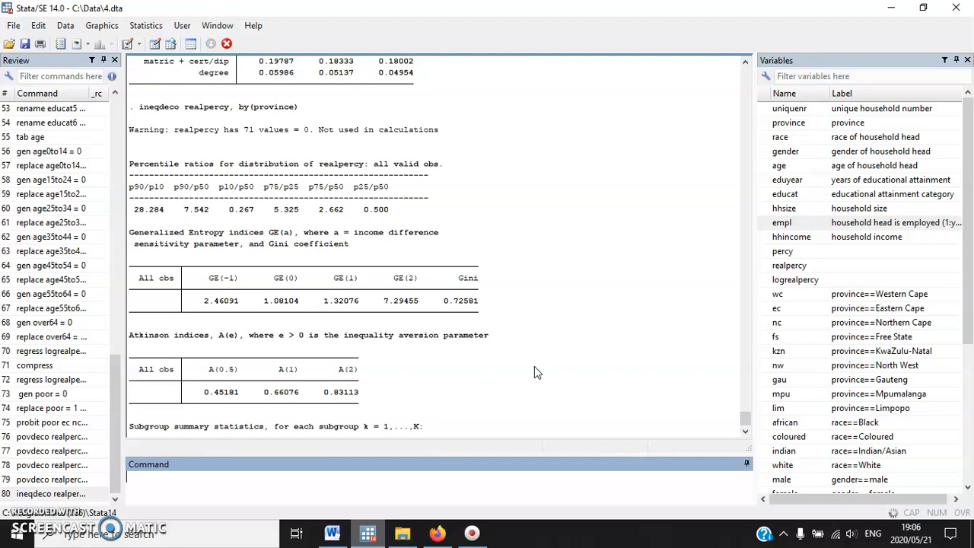
# Examine the overall Gini coefficient in the ineqdeco output and compare it with the All row of the Word results table
pyautogui.click(534, 361)
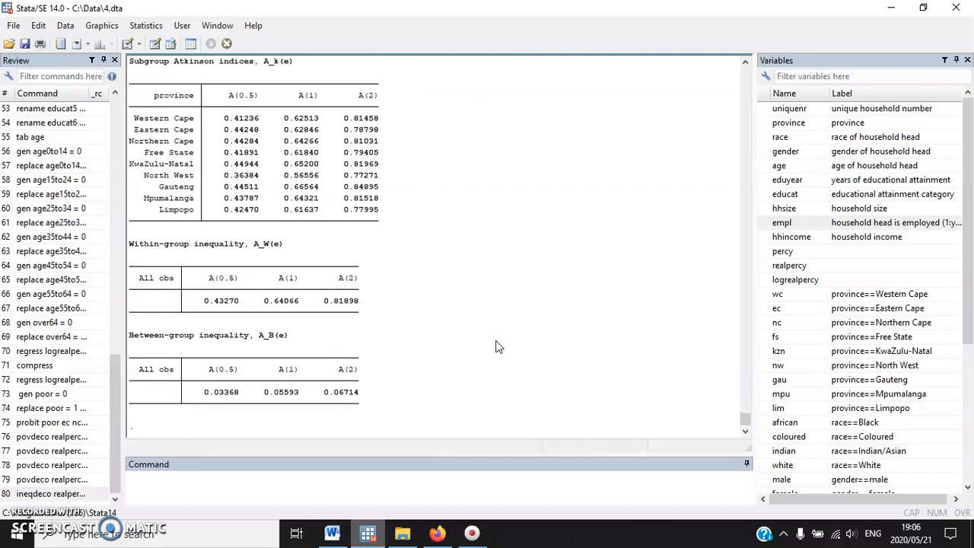
pyautogui.scroll(15, 495, 347)
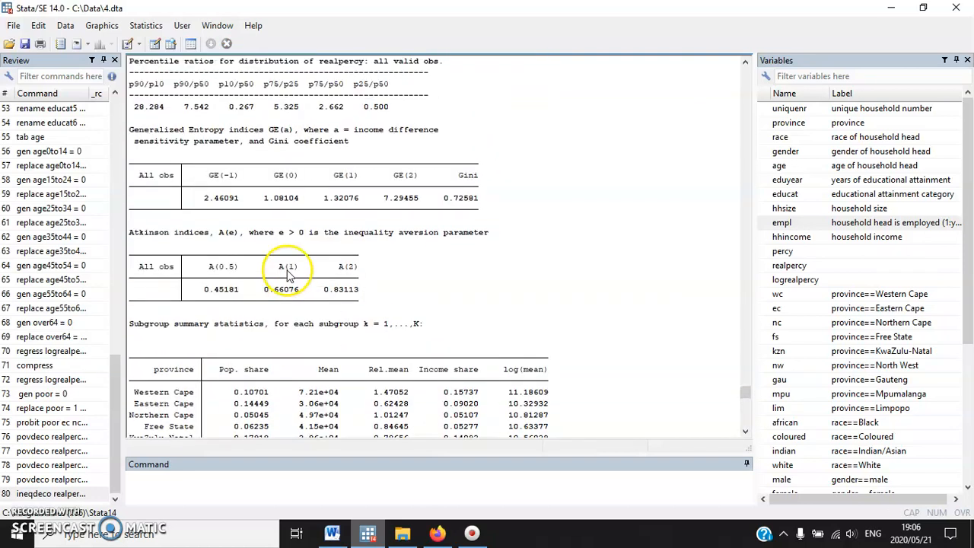
pyautogui.scroll(1, 411, 335)
pyautogui.moveTo(443, 369); pyautogui.dragTo(479, 373)
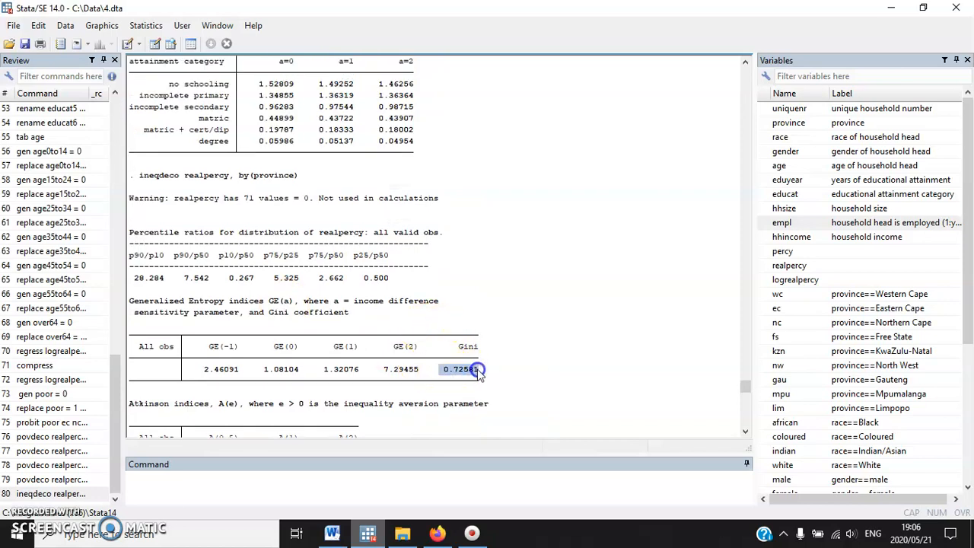
pyautogui.doubleClick(147, 348)
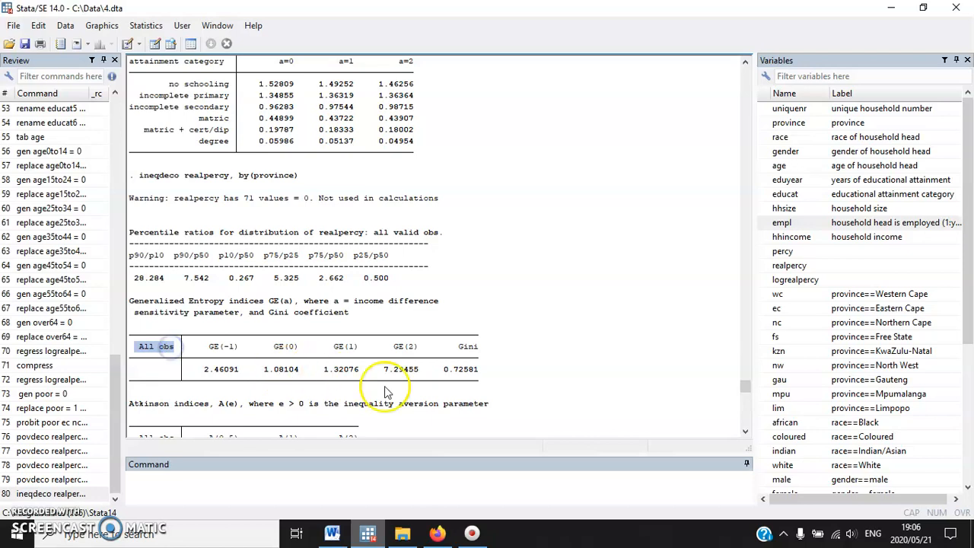
pyautogui.moveTo(450, 370); pyautogui.dragTo(501, 370)
pyautogui.click(338, 534)
pyautogui.scroll(3, 729, 291)
pyautogui.scroll(-3, 695, 399)
pyautogui.moveTo(697, 282); pyautogui.dragTo(722, 281)
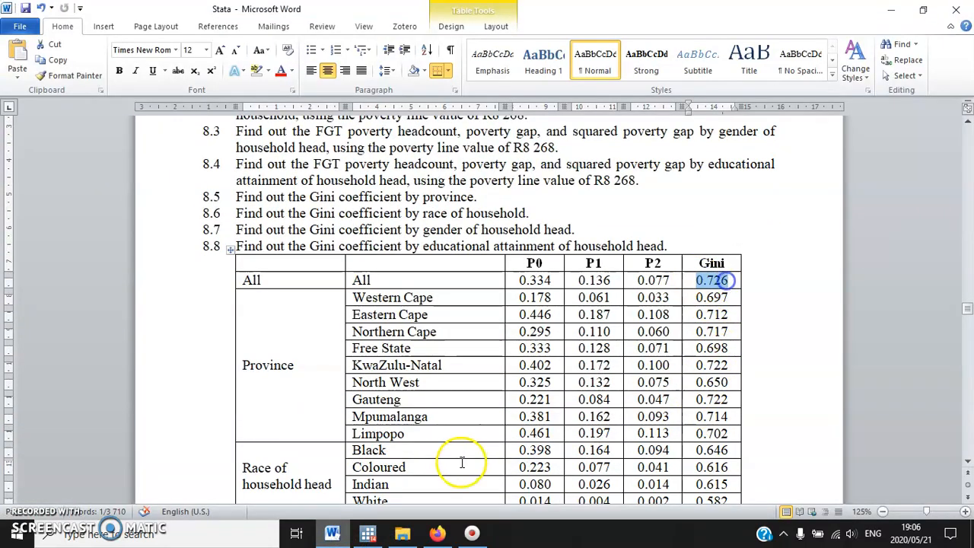
# In Stata, examine the ineqdeco warning about zero realpercy values and the Gini coefficients by province
pyautogui.click(367, 534)
pyautogui.click(363, 366)
pyautogui.scroll(-1, 373, 352)
pyautogui.scroll(3, 373, 352)
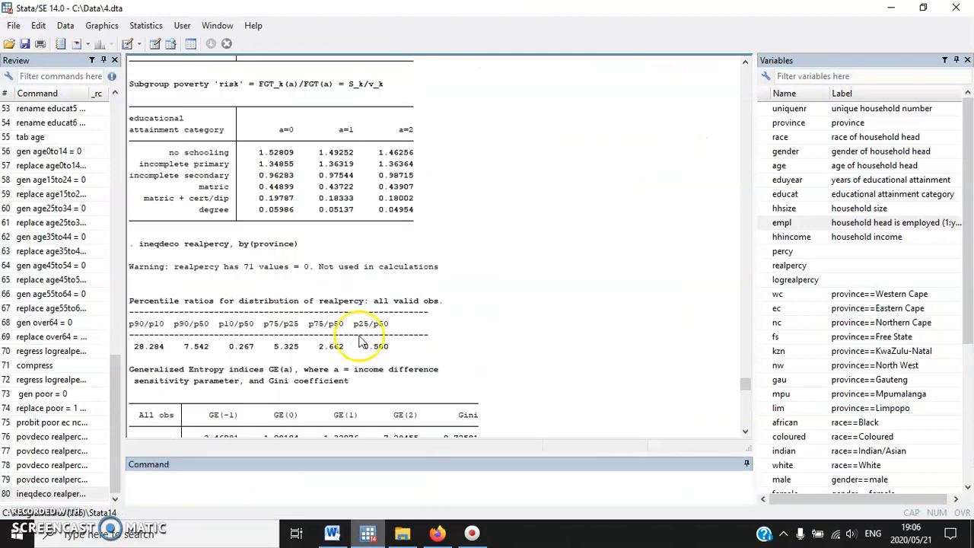
pyautogui.moveTo(140, 245); pyautogui.dragTo(301, 244)
pyautogui.scroll(-2, 301, 243)
pyautogui.moveTo(174, 198); pyautogui.dragTo(440, 199)
pyautogui.moveTo(315, 198); pyautogui.dragTo(287, 199)
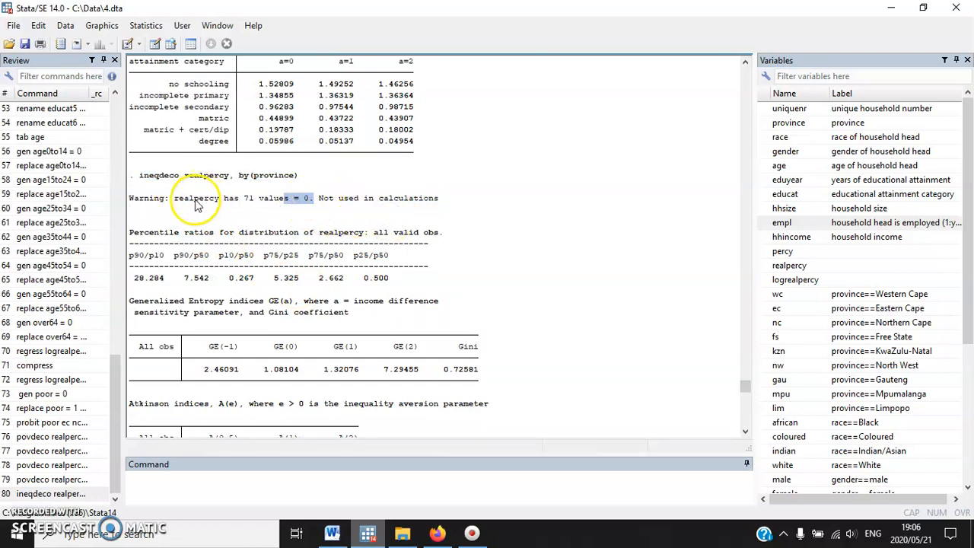
pyautogui.click(182, 202)
pyautogui.moveTo(181, 202); pyautogui.dragTo(473, 207)
pyautogui.click(309, 199)
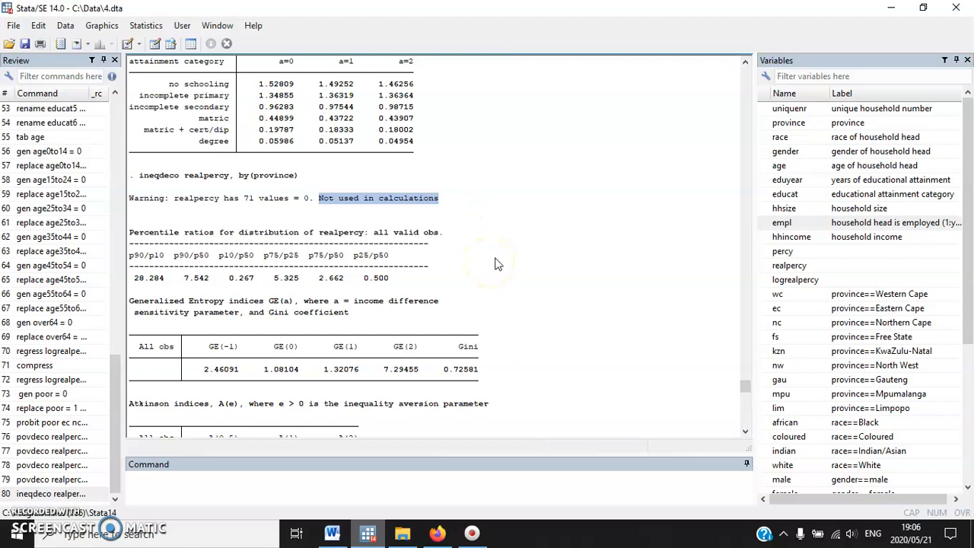
pyautogui.scroll(-1, 502, 252)
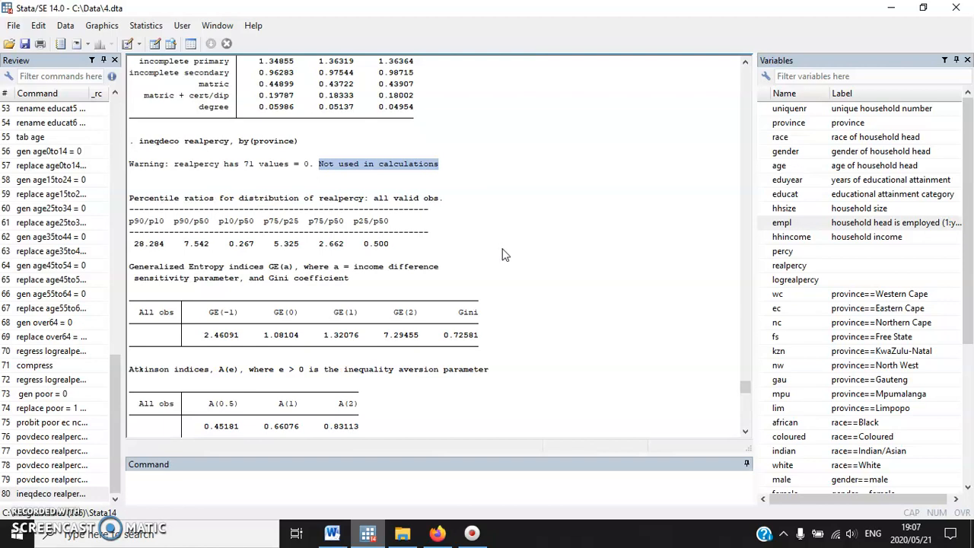
pyautogui.scroll(-15, 502, 255)
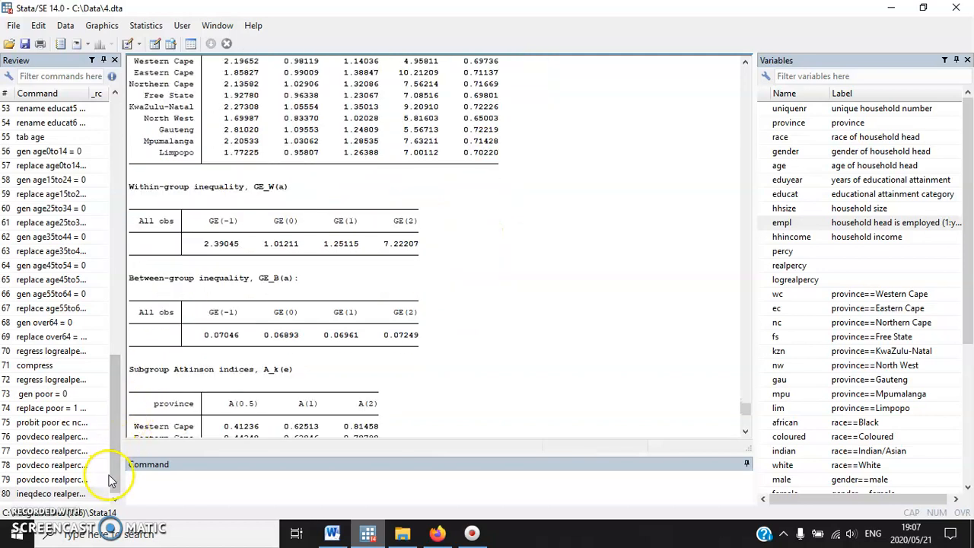
# Reuse the ineqdeco command with race as the grouping variable, checking the Word table, run it, and examine the Gini coefficients
pyautogui.click(57, 493)
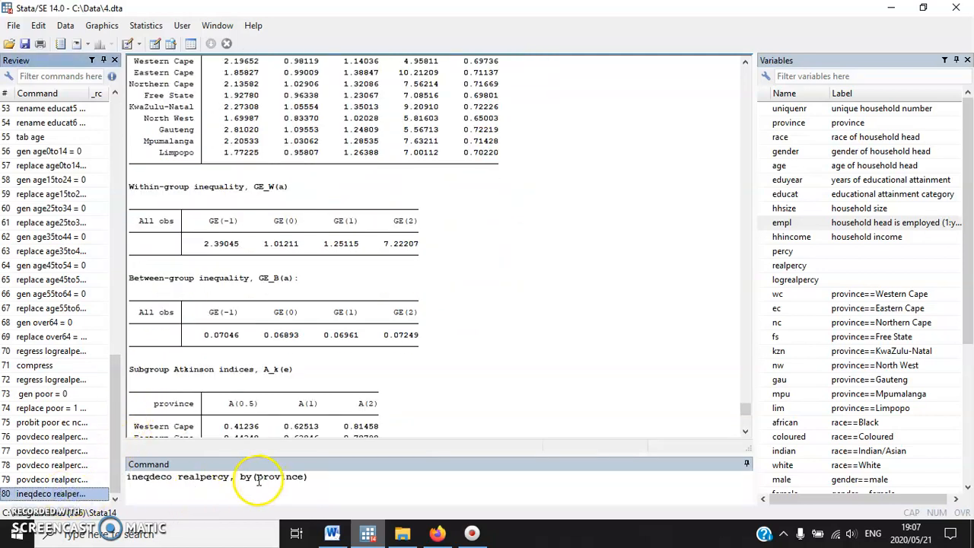
pyautogui.click(332, 533)
pyautogui.scroll(-3, 635, 342)
pyautogui.scroll(3, 635, 342)
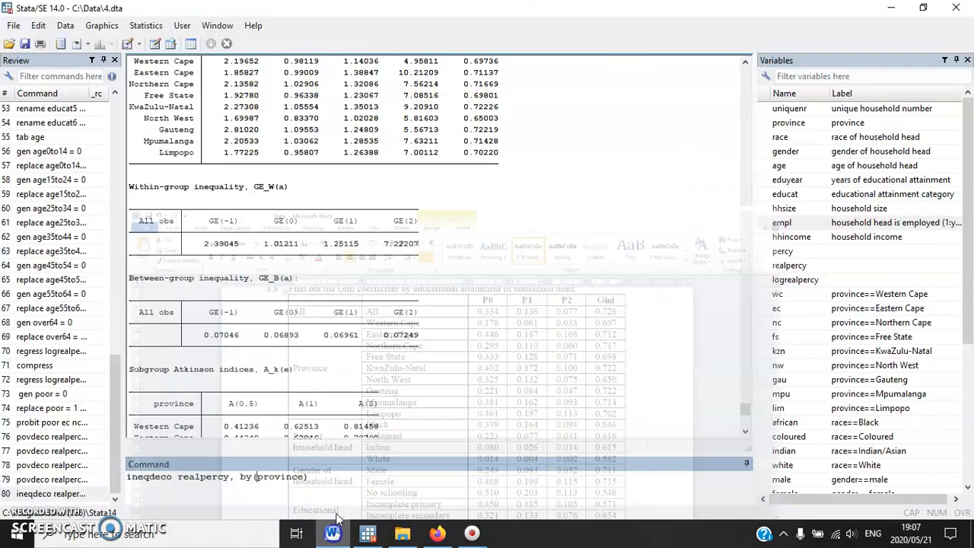
pyautogui.click(367, 533)
pyautogui.write('race)')
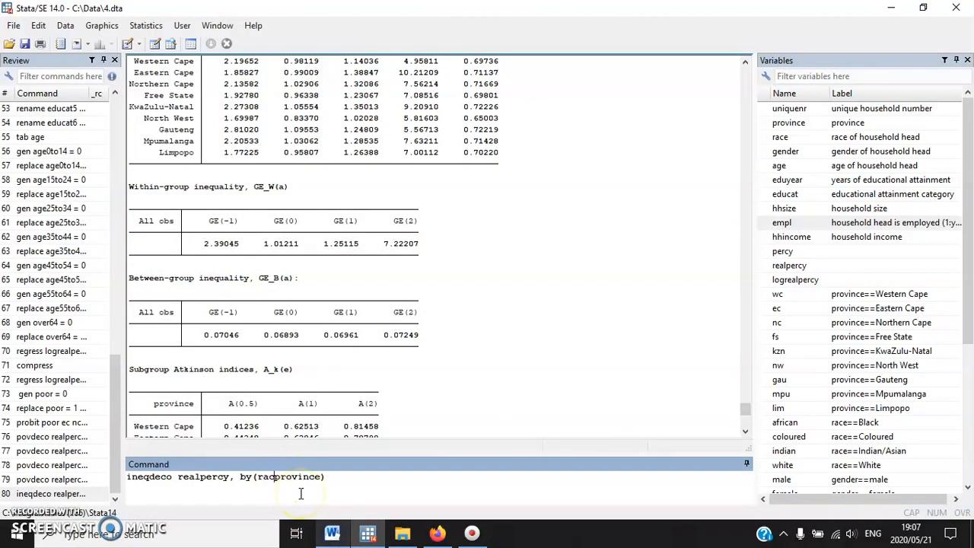
pyautogui.press('Return')
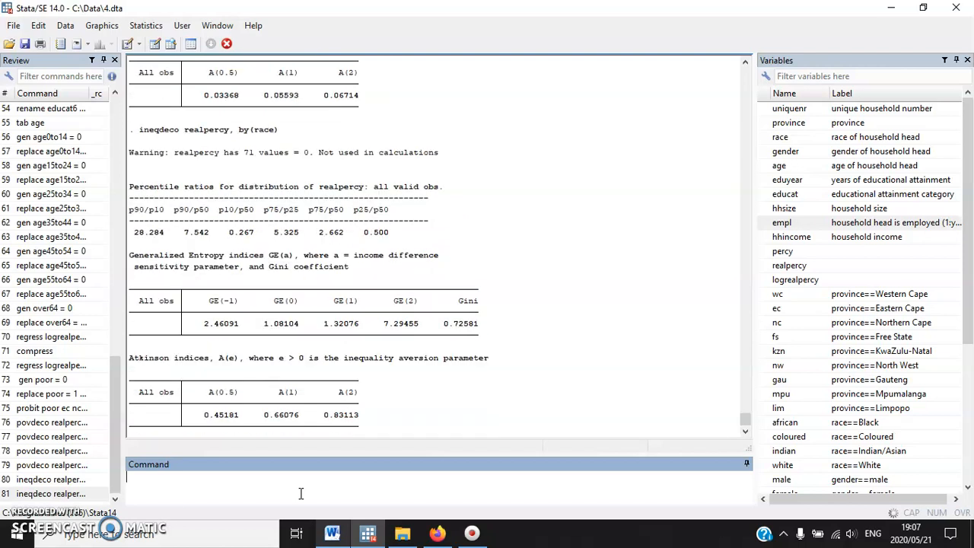
pyautogui.moveTo(448, 326); pyautogui.dragTo(493, 324)
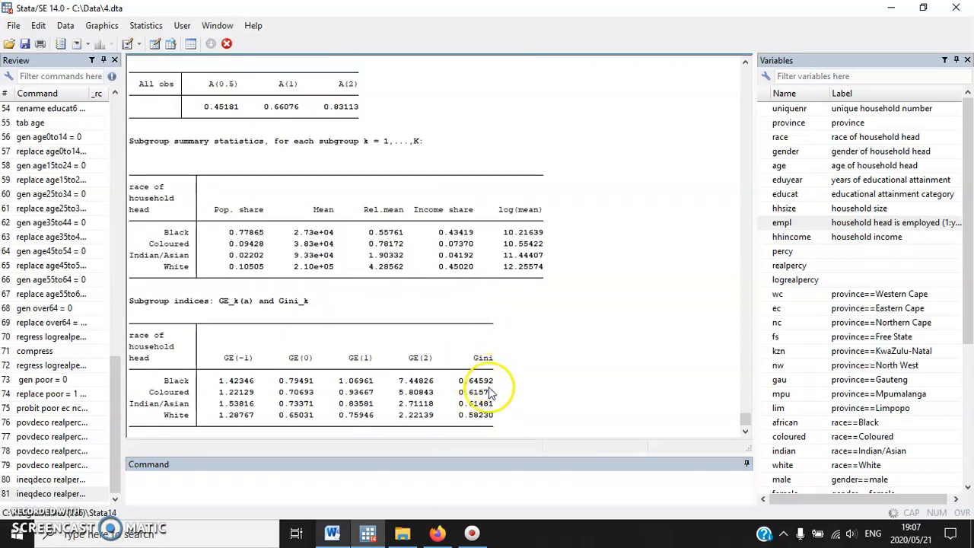
pyautogui.moveTo(515, 331); pyautogui.dragTo(103, 282)
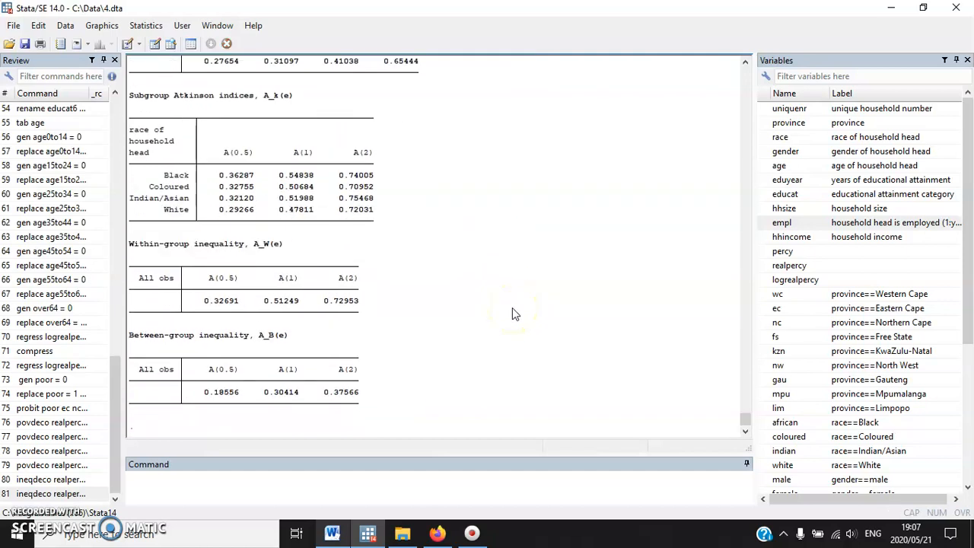
# Examine the subgroup Gini coefficients by race in the ineqdeco output, starting with the Black row
pyautogui.scroll(10, 512, 307)
pyautogui.scroll(4, 513, 299)
pyautogui.moveTo(493, 357); pyautogui.dragTo(138, 363)
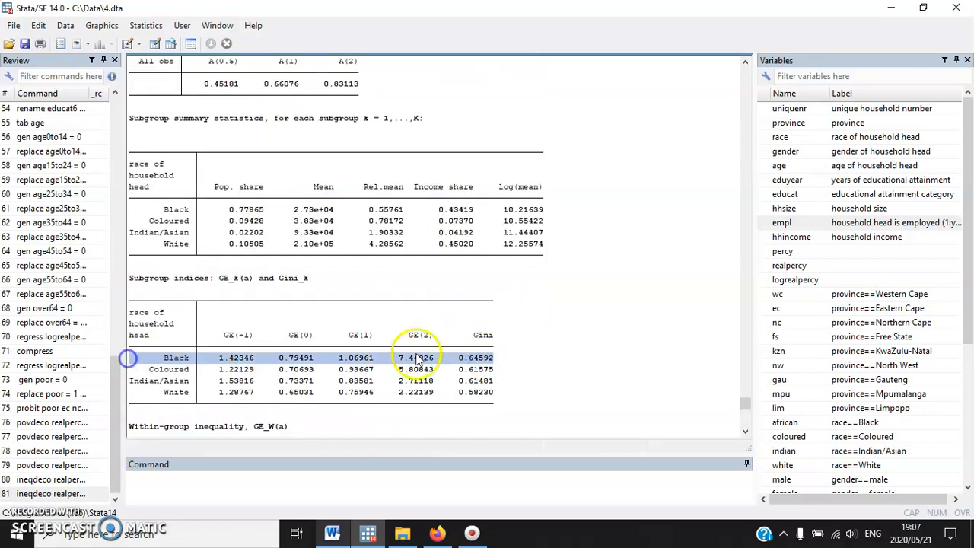
pyautogui.scroll(-3, 481, 356)
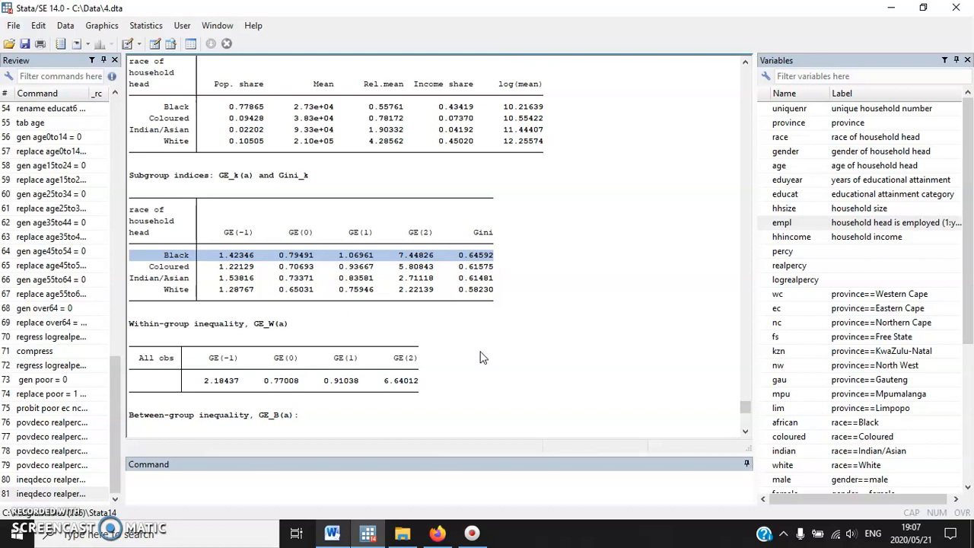
pyautogui.scroll(-3, 481, 356)
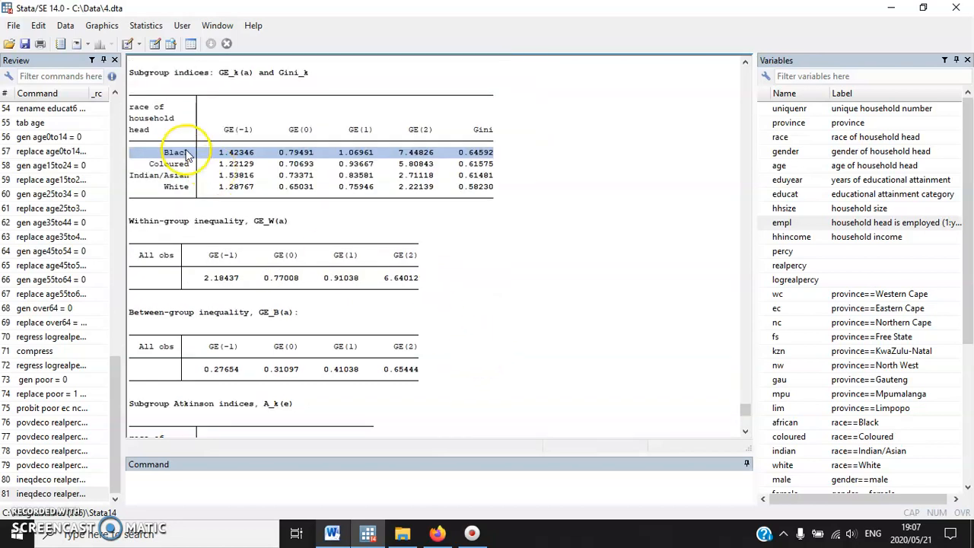
pyautogui.scroll(-9, 259, 335)
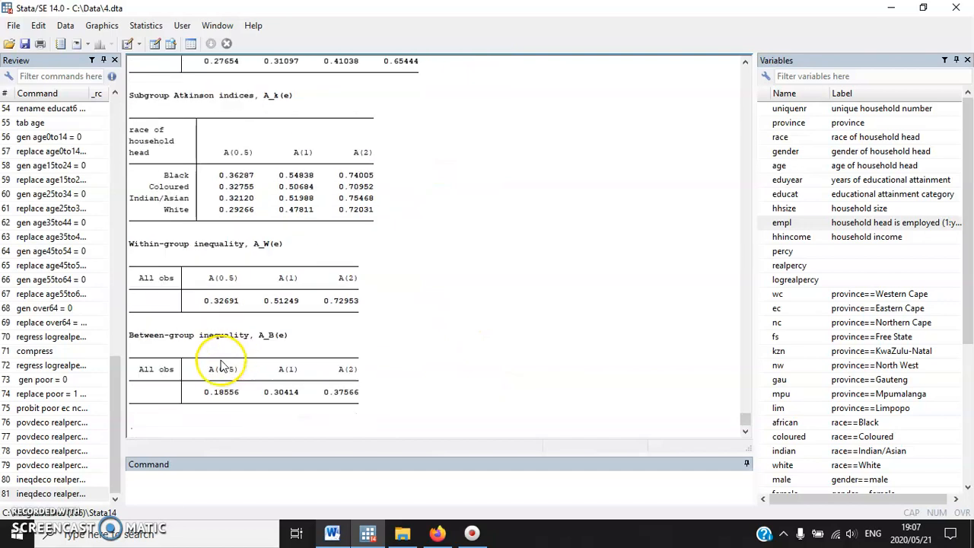
# Reuse the ineqdeco command with gender as the grouping variable, run it, and examine the Gini coefficients for male and female heads
pyautogui.click(75, 493)
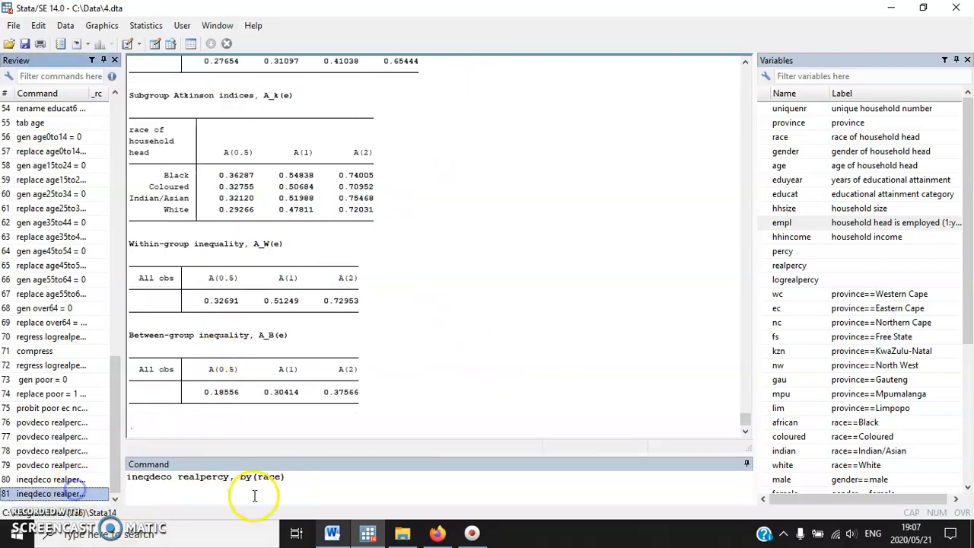
pyautogui.click(259, 478)
pyautogui.write('gende')
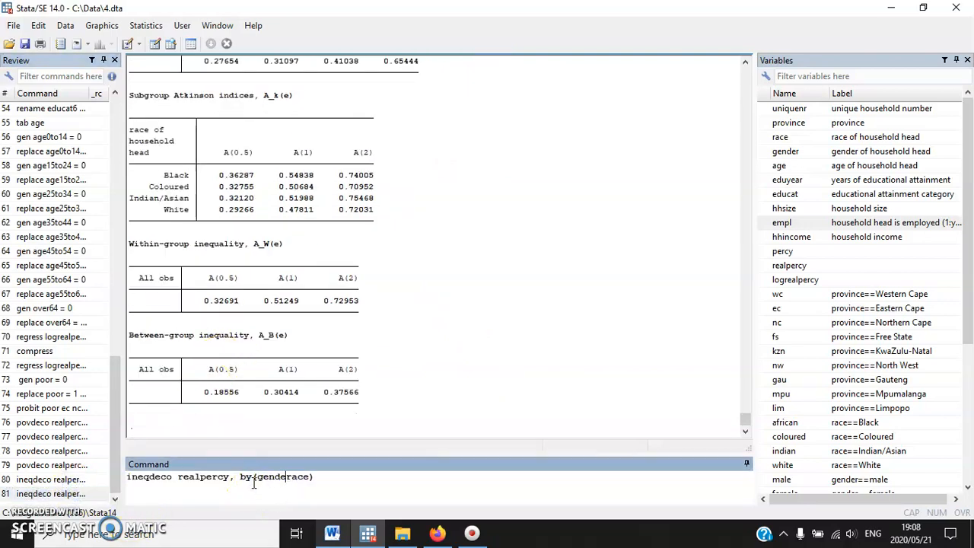
pyautogui.press('Return')
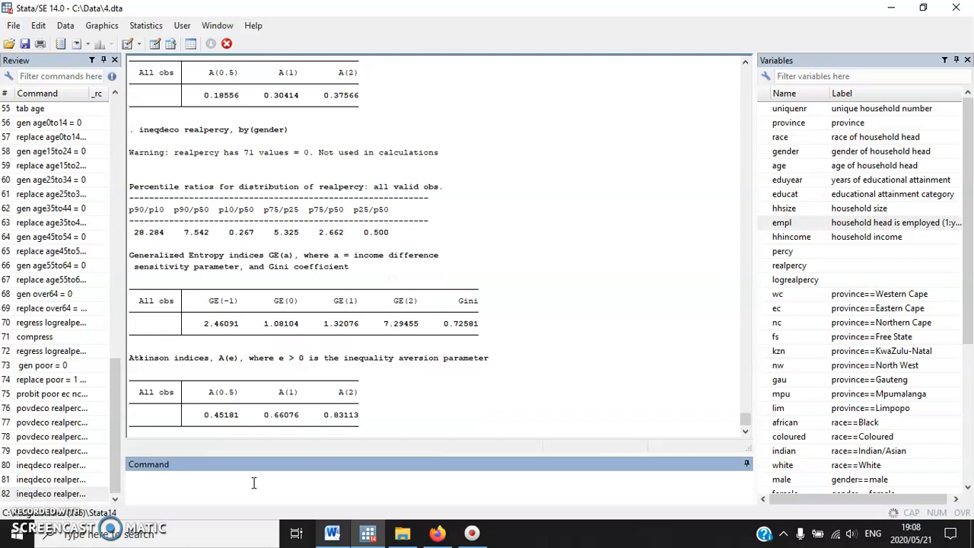
pyautogui.click(341, 425)
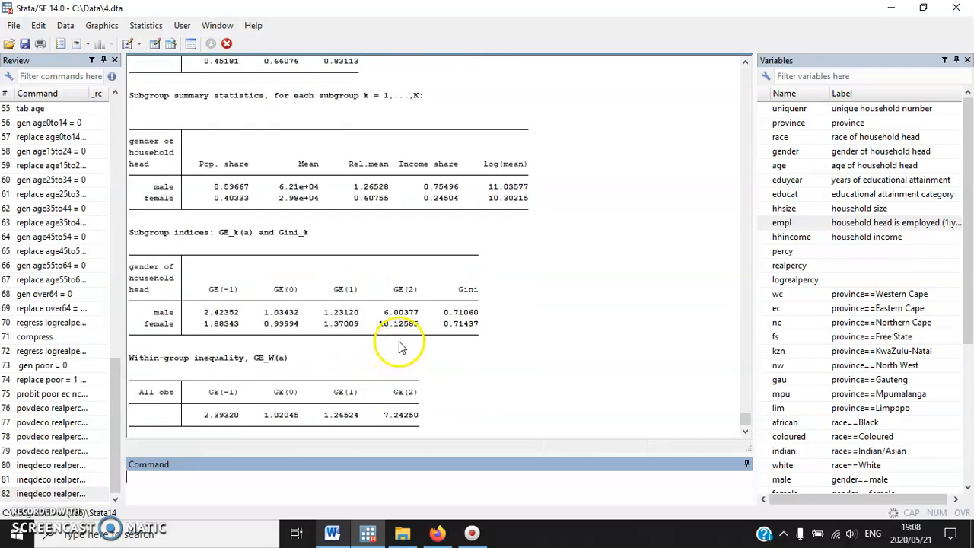
pyautogui.moveTo(481, 243); pyautogui.dragTo(113, 215)
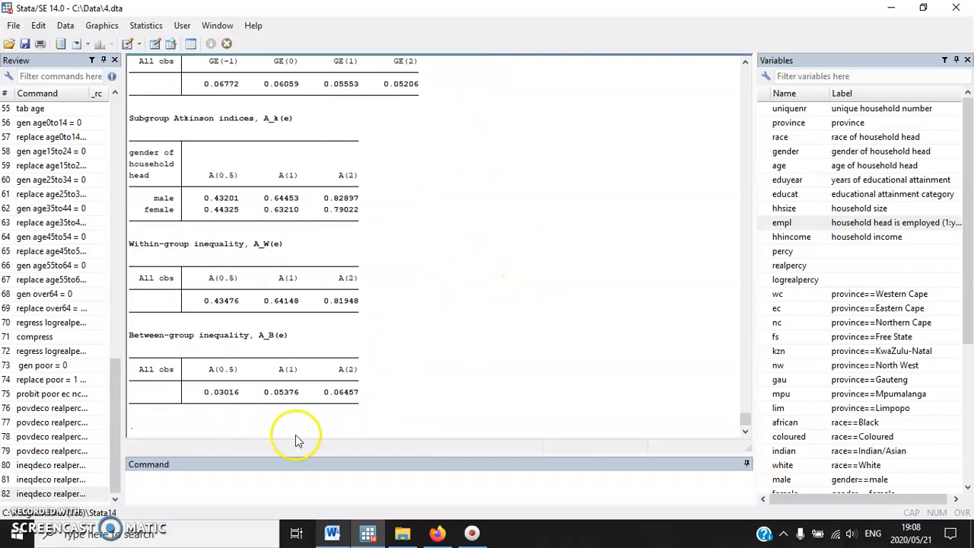
# Try to run inequal7 realpercy, by(province) and check the response to the by() option
pyautogui.click(218, 483)
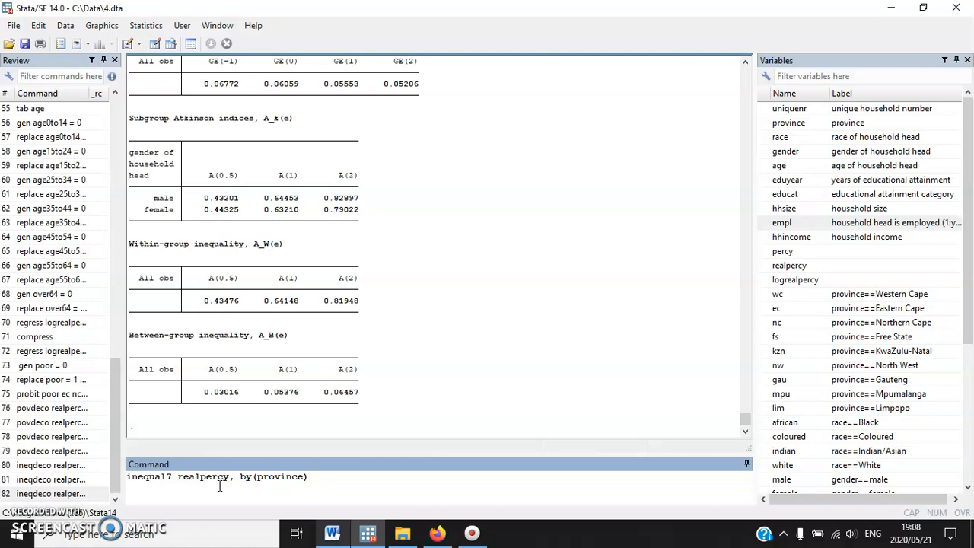
pyautogui.doubleClick(132, 477)
pyautogui.click(317, 478)
pyautogui.press('Return')
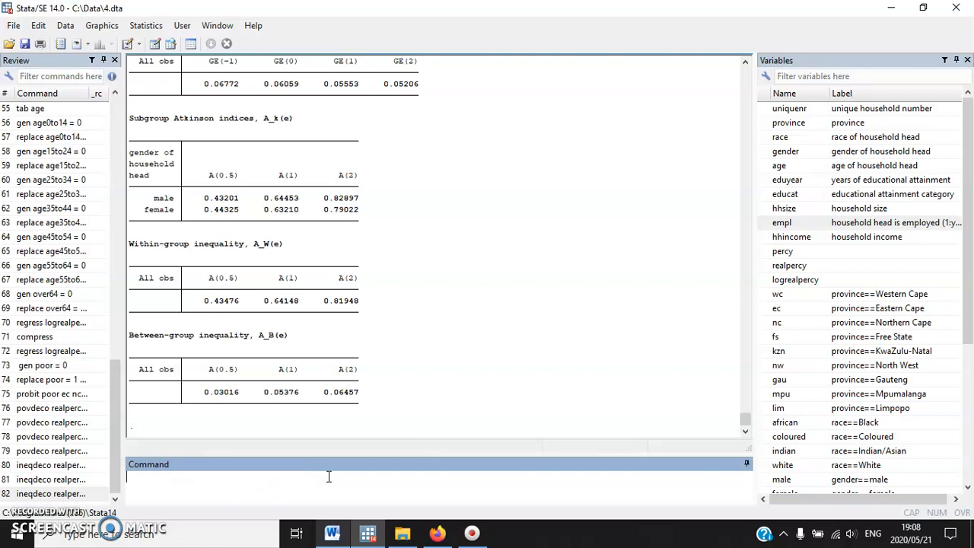
pyautogui.moveTo(137, 381); pyautogui.dragTo(179, 382)
pyautogui.moveTo(298, 382); pyautogui.dragTo(250, 383)
# Run inequal7 realpercy if province == 1 and examine its Gini coefficient
pyautogui.click(194, 483)
pyautogui.write('i')
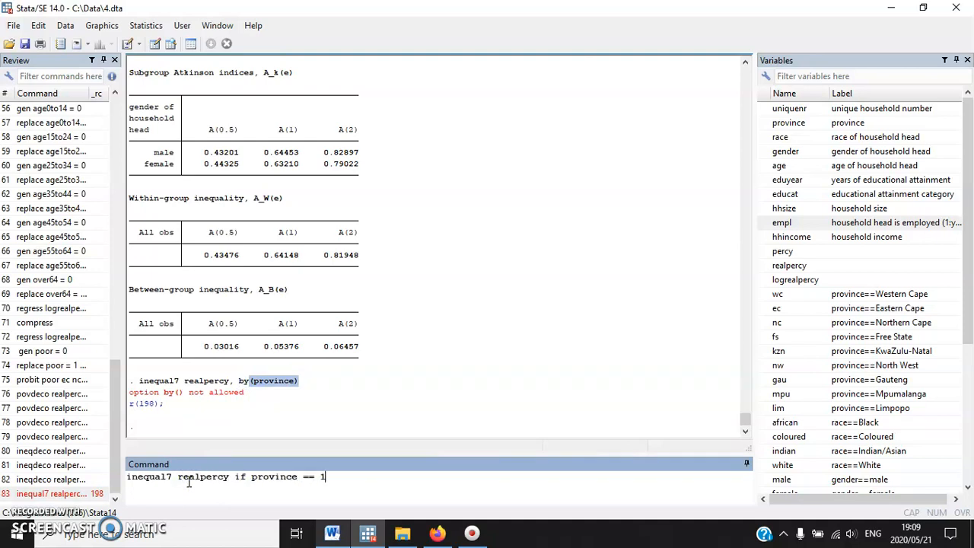
pyautogui.press('Return')
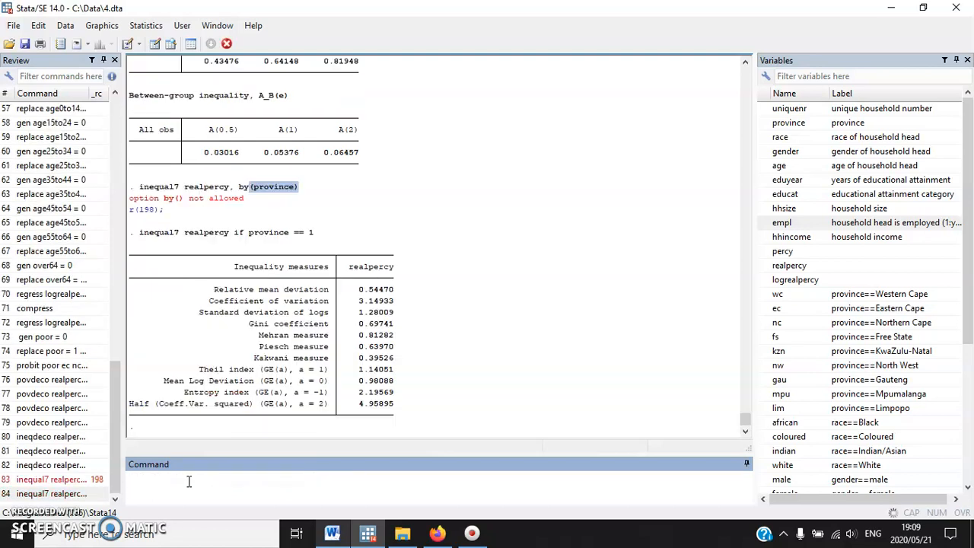
pyautogui.moveTo(169, 221); pyautogui.dragTo(344, 223)
pyautogui.click(344, 223)
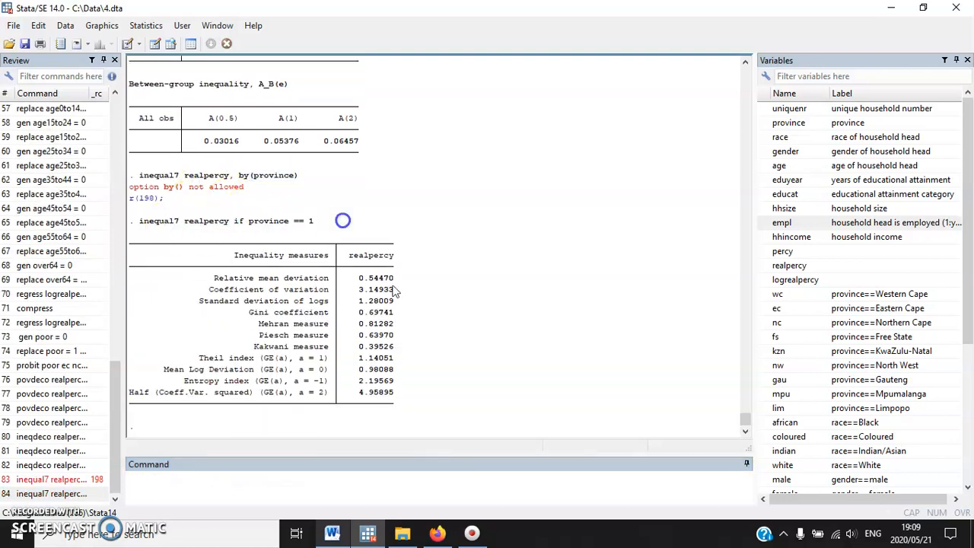
pyautogui.moveTo(358, 312); pyautogui.dragTo(391, 312)
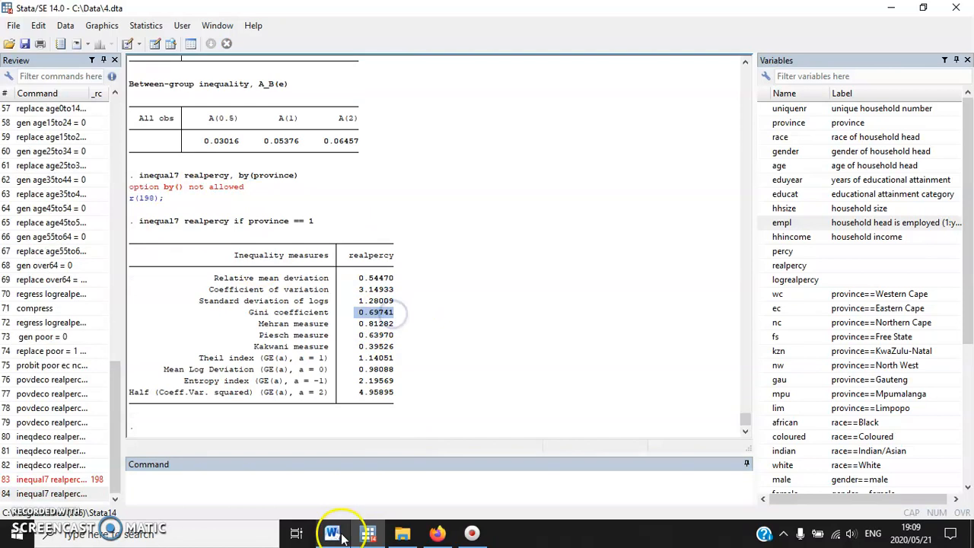
# Rerun the inequal7 command for province == 2 and province == 3, and check the Gini coefficient for province 3
pyautogui.click(69, 495)
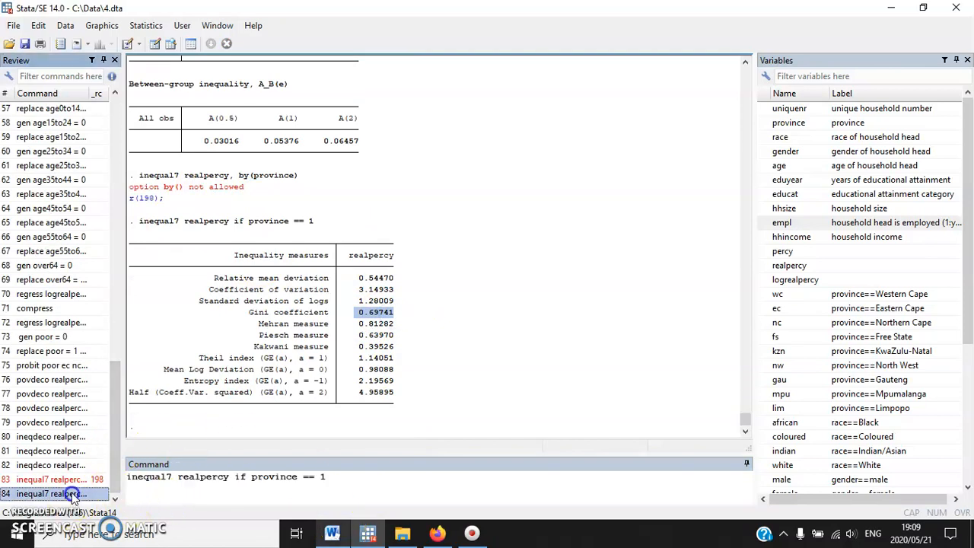
pyautogui.press('BackSpace')
pyautogui.write('2')
pyautogui.press('Return')
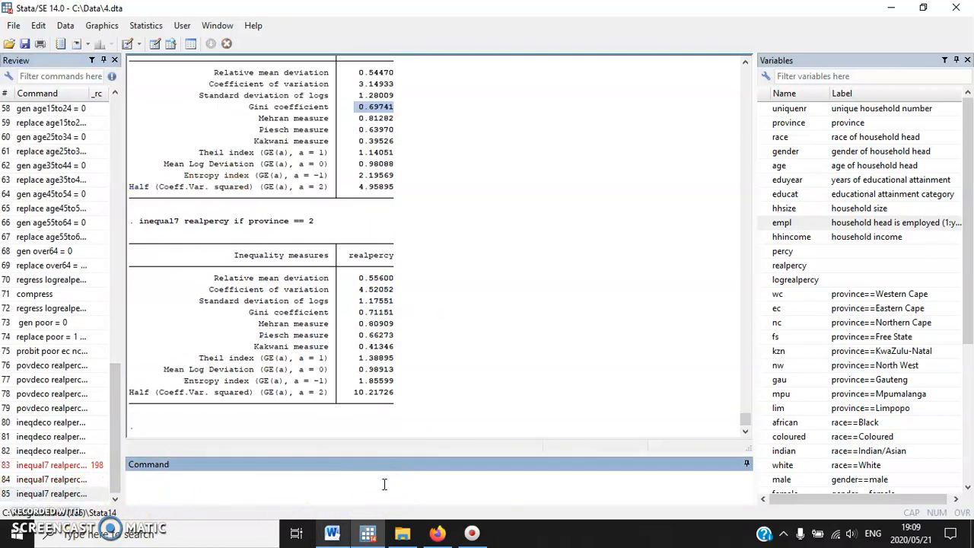
pyautogui.click(76, 494)
pyautogui.click(348, 478)
pyautogui.press('BackSpace')
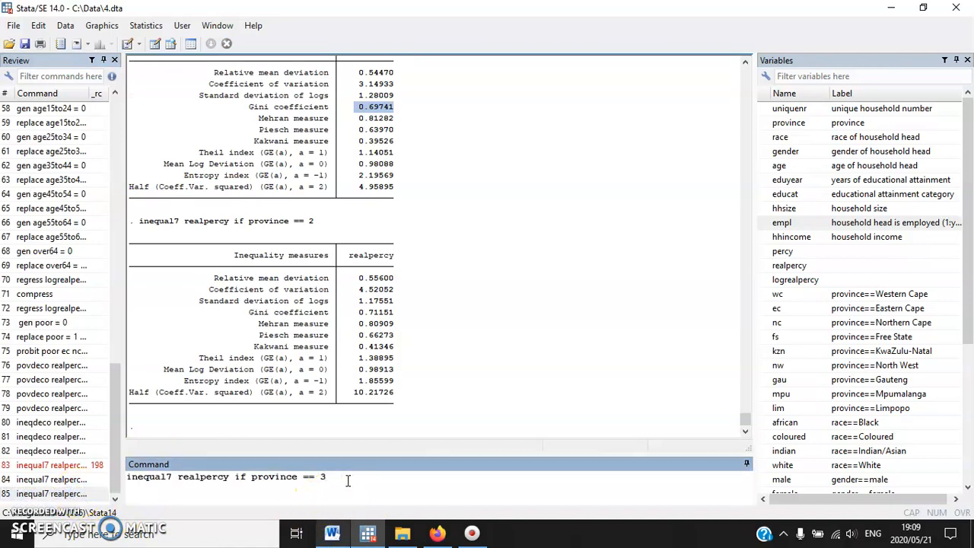
pyautogui.press('Return')
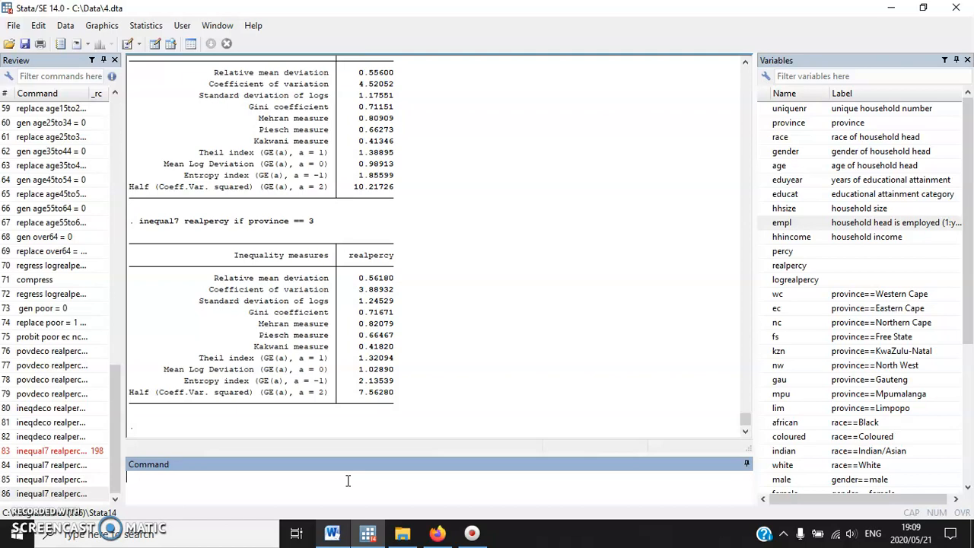
pyautogui.moveTo(356, 312); pyautogui.dragTo(392, 318)
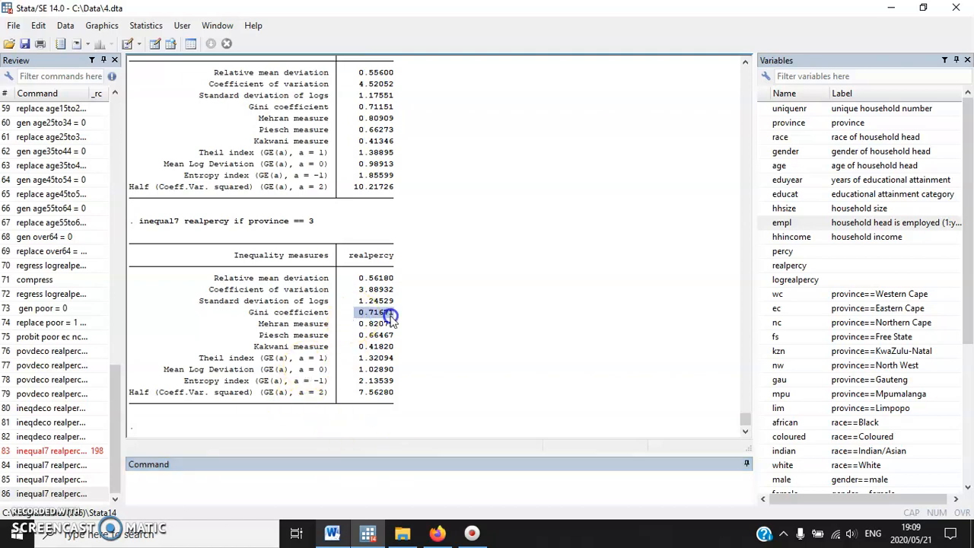
# Rerun the inequal7 realpercy command for province == 4 and province == 5
pyautogui.click(53, 494)
pyautogui.press('BackSpace')
pyautogui.write('4')
pyautogui.press('Return')
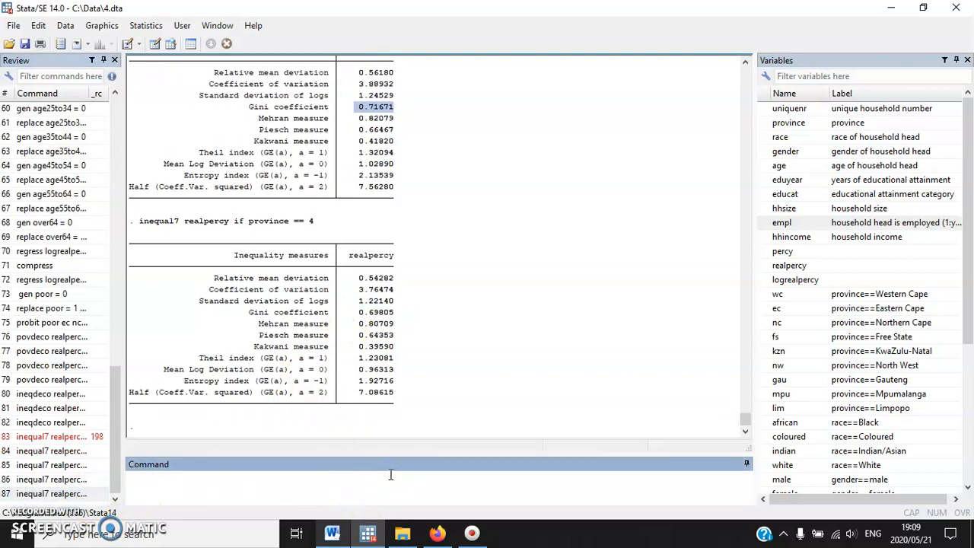
pyautogui.click(76, 497)
pyautogui.write('5')
pyautogui.press('BackSpace')
pyautogui.press('BackSpace')
pyautogui.write('5')
pyautogui.press('Return')
# Rerun the inequal7 realpercy command for province == 6 and province == 7
pyautogui.click(80, 493)
pyautogui.click(327, 476)
pyautogui.press('BackSpace')
pyautogui.write('6')
pyautogui.press('Return')
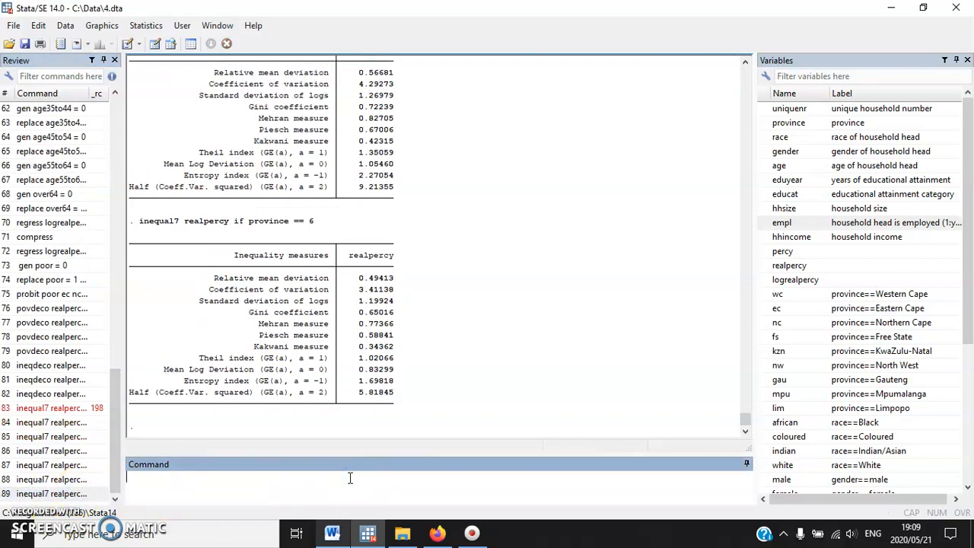
pyautogui.click(72, 496)
pyautogui.click(365, 493)
pyautogui.press('BackSpace')
pyautogui.write('7')
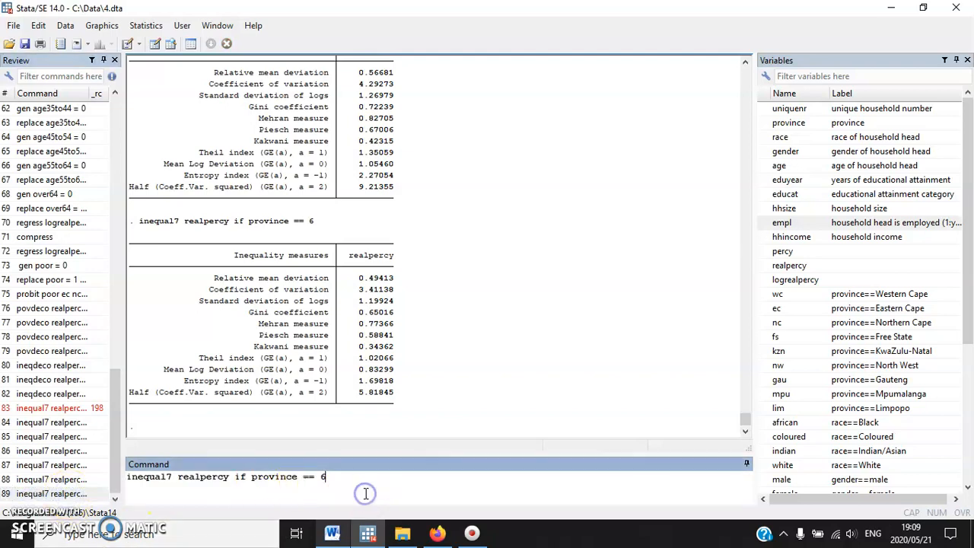
pyautogui.press('Return')
# Rerun the inequal7 realpercy command for province == 8 and province == 9
pyautogui.click(31, 493)
pyautogui.click(376, 491)
pyautogui.press('BackSpace')
pyautogui.write('8')
pyautogui.press('Return')
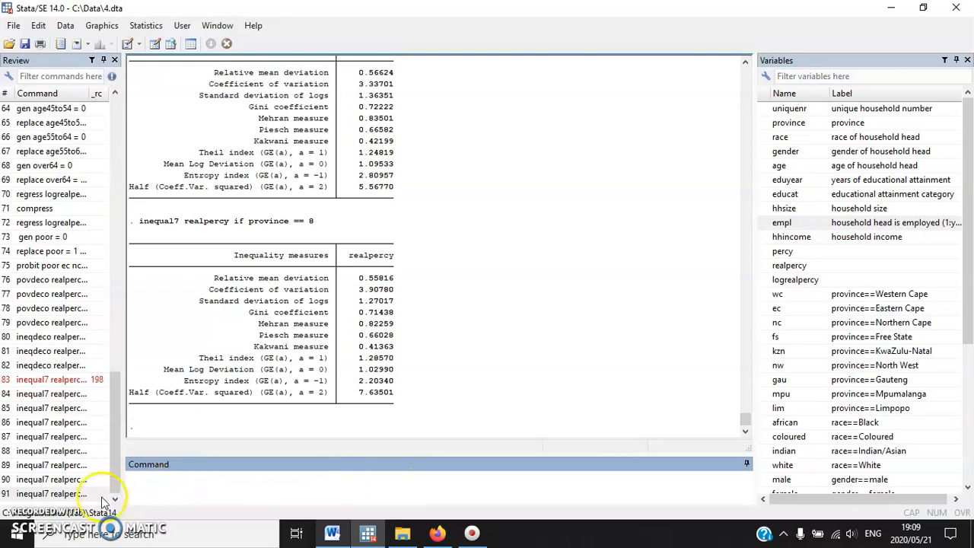
pyautogui.click(80, 495)
pyautogui.click(402, 485)
pyautogui.write('9')
pyautogui.press('Return')
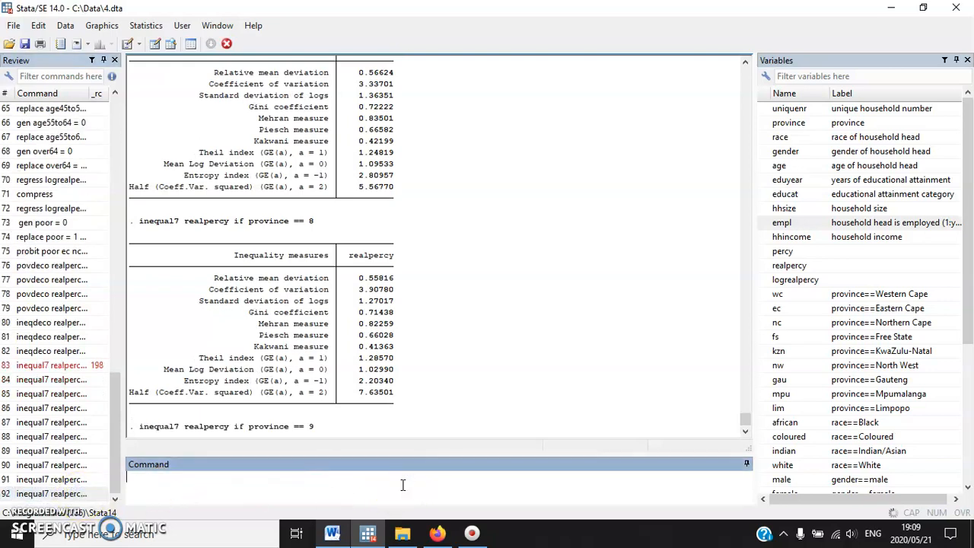
# Change the inequal7 condition from province to race and run it for race == 1 and race == 2
pyautogui.click(51, 493)
pyautogui.click(287, 488)
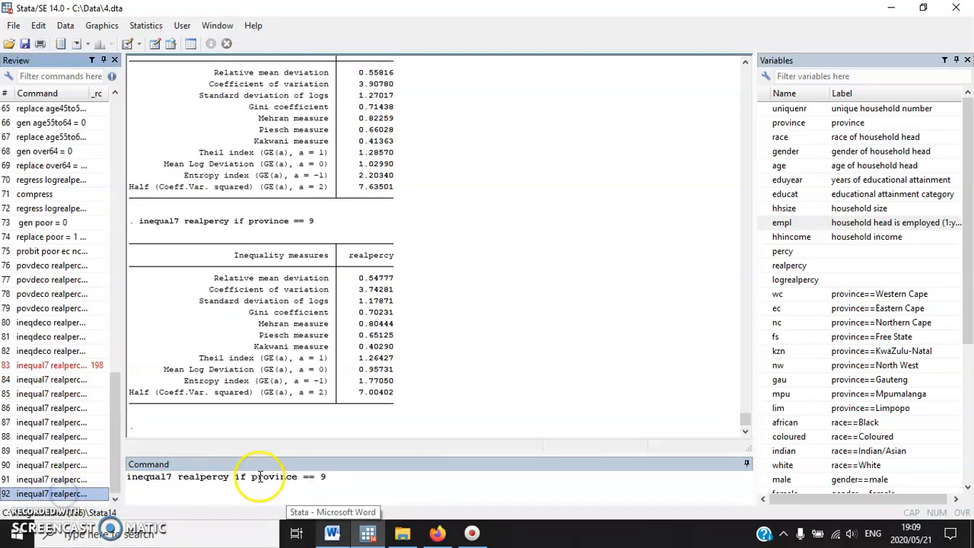
pyautogui.moveTo(251, 481); pyautogui.dragTo(474, 482)
pyautogui.write('rac')
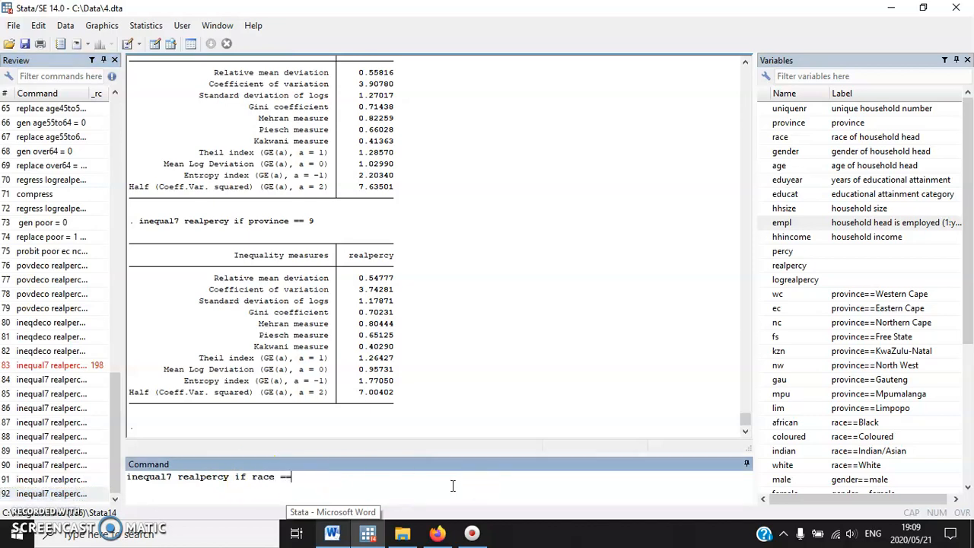
pyautogui.write('e == 1')
pyautogui.press('Return')
pyautogui.click(68, 493)
pyautogui.click(366, 492)
pyautogui.press('BackSpace')
pyautogui.write('2')
pyautogui.press('Return')
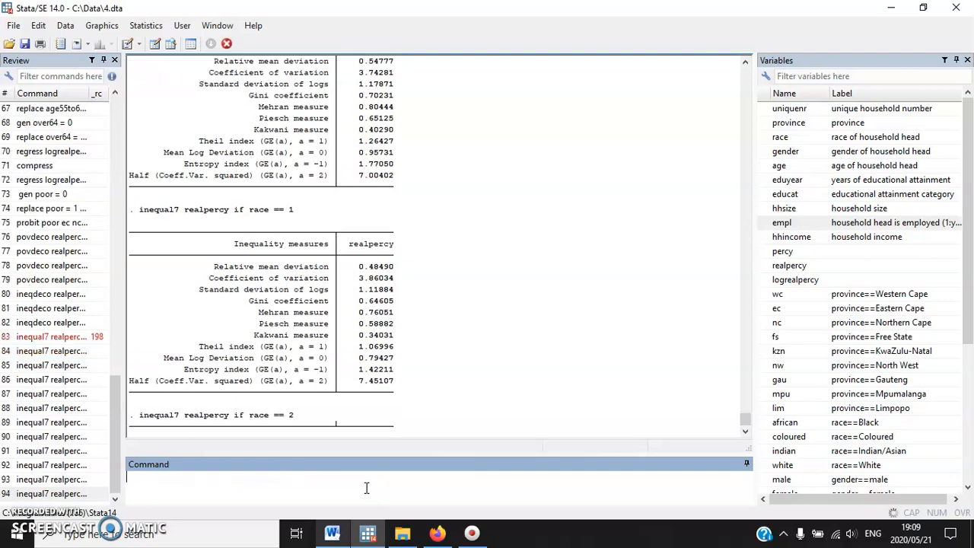
# Rerun the inequal7 realpercy command for race == 3 and race == 4
pyautogui.click(61, 494)
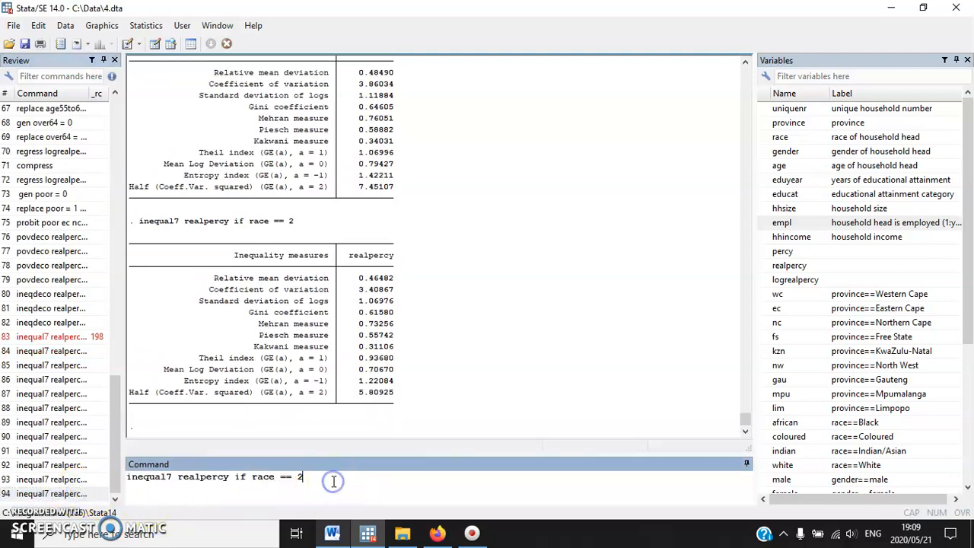
pyautogui.press('BackSpace')
pyautogui.write('3')
pyautogui.press('Return')
pyautogui.click(53, 493)
pyautogui.press('BackSpace')
pyautogui.write('4')
pyautogui.press('Return')
# Examine the Gini coefficients in the inequal7 outputs for the four race groups, working back from race 4 to race 1
pyautogui.moveTo(360, 313); pyautogui.dragTo(409, 311)
pyautogui.scroll(5, 422, 319)
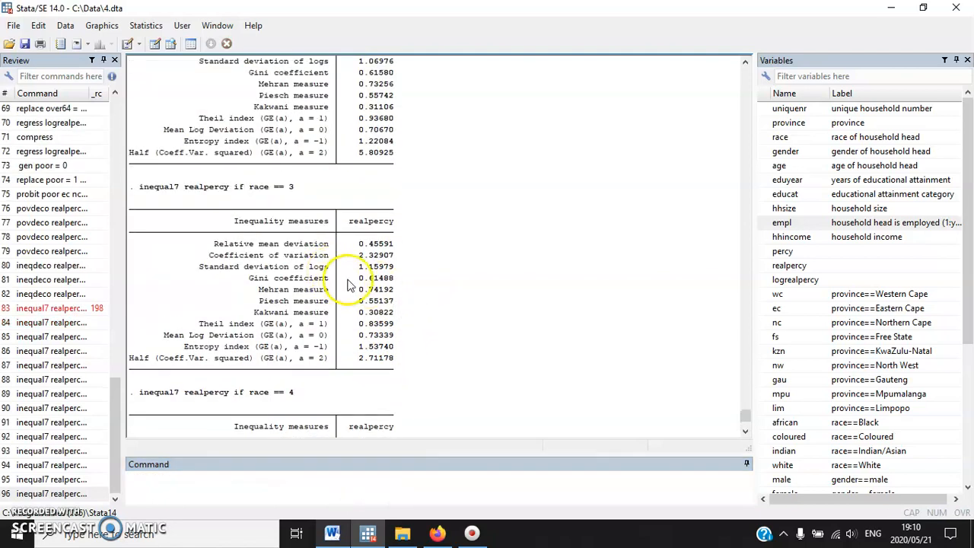
pyautogui.moveTo(353, 280); pyautogui.dragTo(411, 280)
pyautogui.scroll(4, 411, 280)
pyautogui.moveTo(354, 211); pyautogui.dragTo(410, 215)
pyautogui.scroll(5, 408, 218)
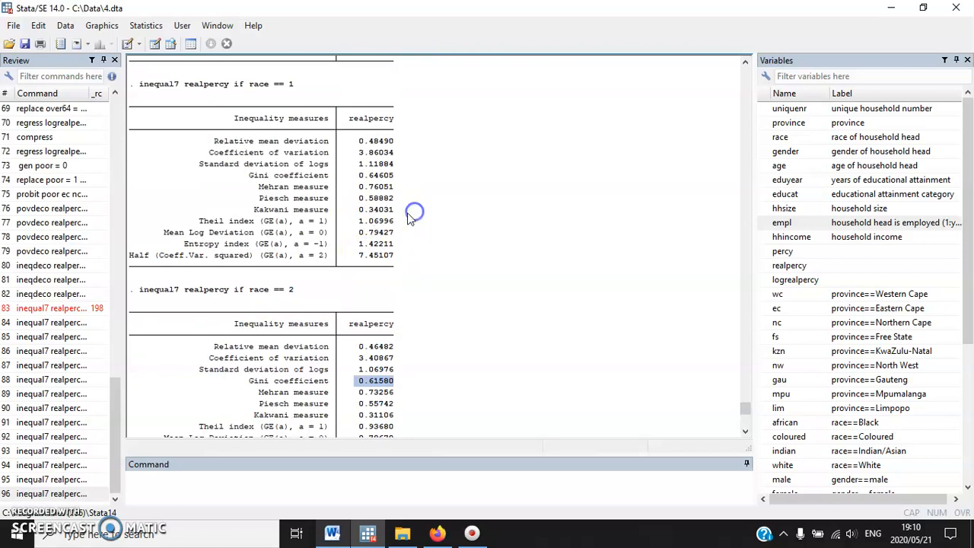
pyautogui.moveTo(245, 174); pyautogui.dragTo(409, 178)
pyautogui.scroll(3, 408, 182)
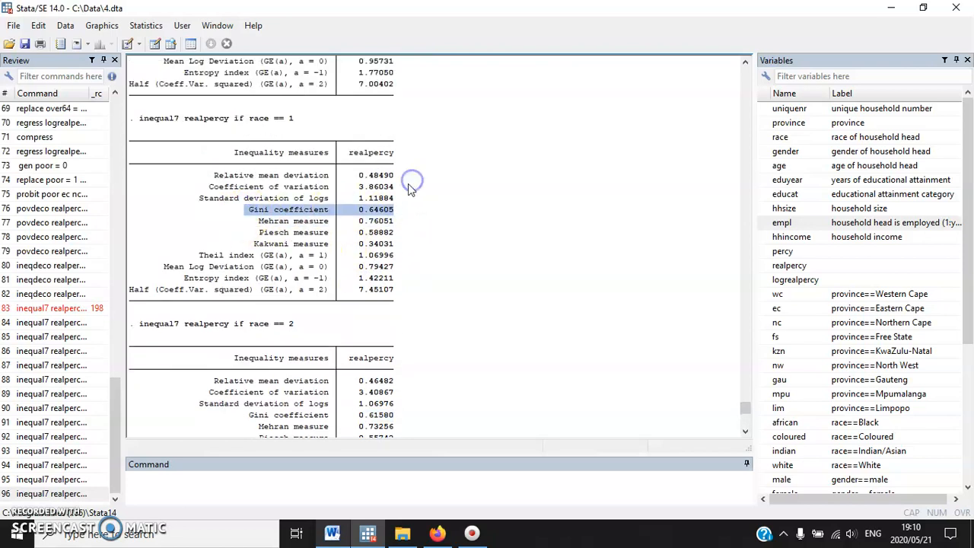
pyautogui.scroll(3, 409, 187)
pyautogui.moveTo(294, 153); pyautogui.dragTo(258, 156)
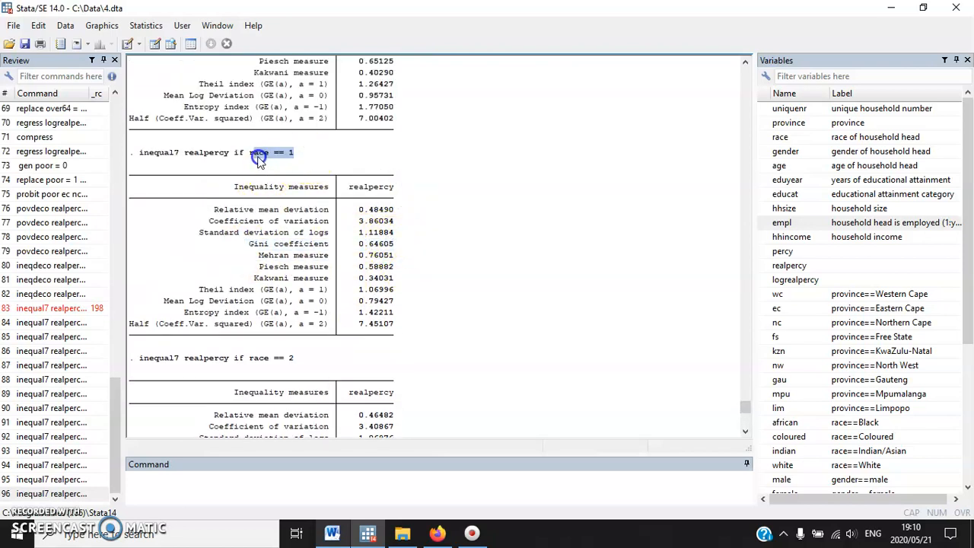
pyautogui.scroll(-8, 258, 160)
# Change the inequal7 realpercy condition from race to educat == 1, run it and highlight the resulting Gini coefficient
pyautogui.click(76, 479)
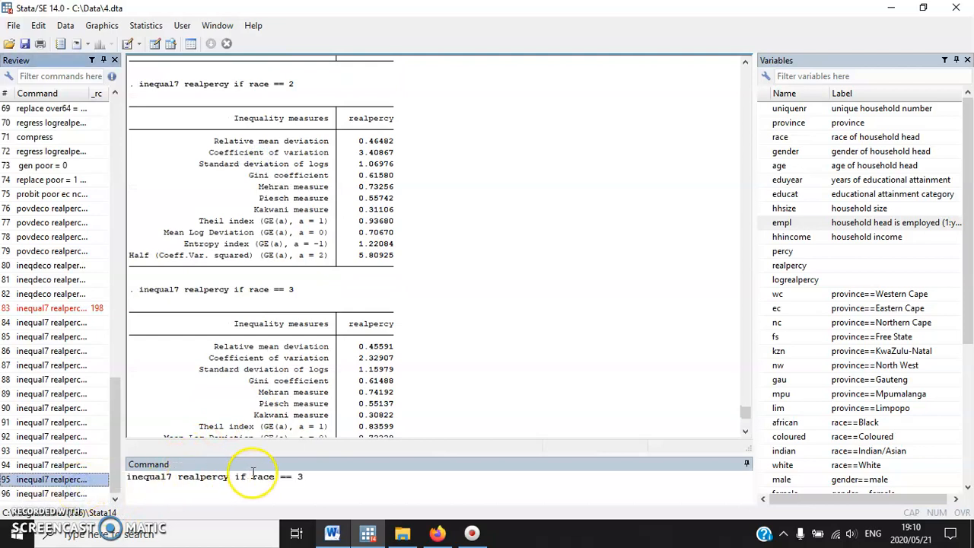
pyautogui.moveTo(252, 475); pyautogui.dragTo(374, 487)
pyautogui.write('educat')
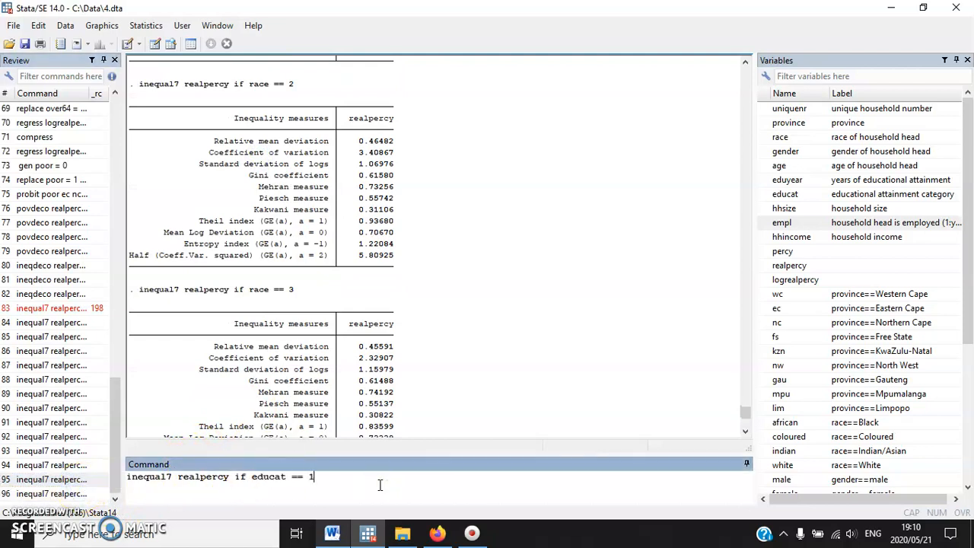
pyautogui.write(' == 1')
pyautogui.press('Return')
pyautogui.moveTo(355, 312); pyautogui.dragTo(443, 316)
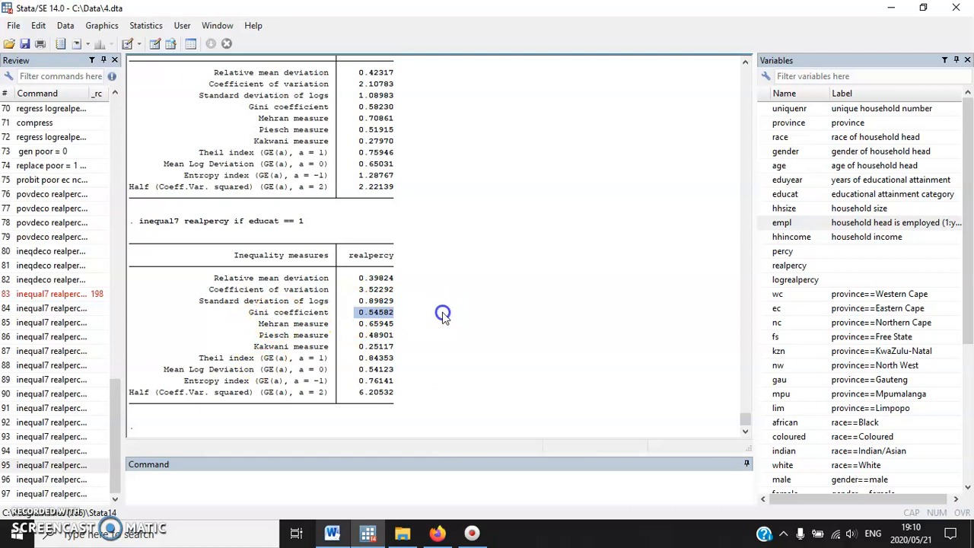
# Rerun the inequal7 realpercy command for educat == 2 and highlight its Gini coefficient
pyautogui.click(109, 479)
pyautogui.click(398, 483)
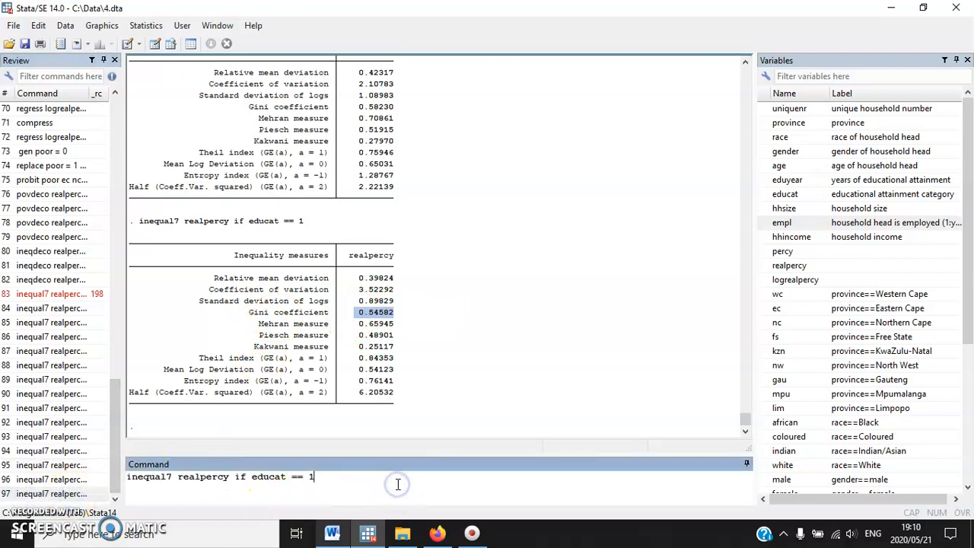
pyautogui.press('BackSpace')
pyautogui.write('2')
pyautogui.press('Return')
pyautogui.moveTo(357, 312); pyautogui.dragTo(406, 313)
# Rerun the inequal7 realpercy command for educat == 3 and highlight its Gini coefficient
pyautogui.click(65, 494)
pyautogui.click(346, 477)
pyautogui.press('BackSpace')
pyautogui.write('3')
pyautogui.press('Return')
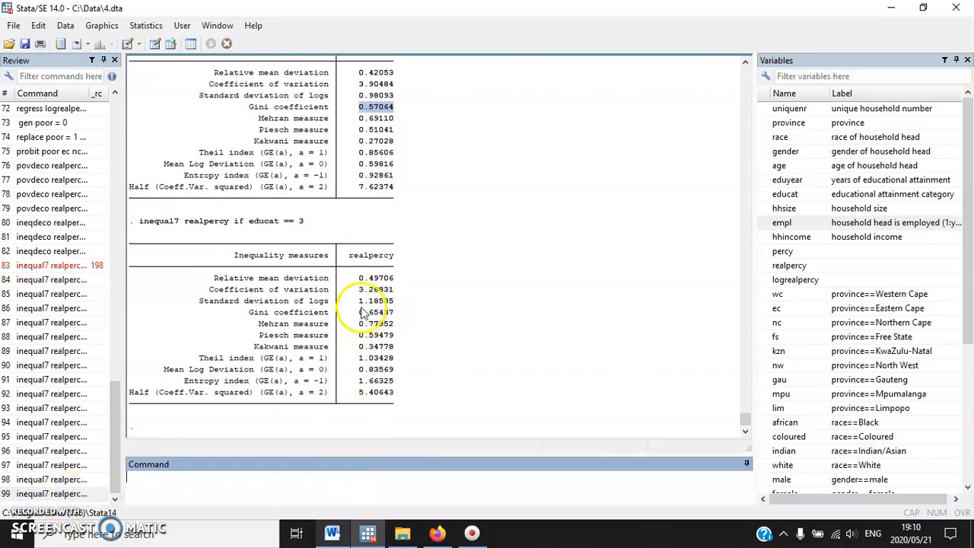
pyautogui.moveTo(362, 312); pyautogui.dragTo(442, 323)
pyautogui.click(432, 324)
# Rerun the inequal7 realpercy command for educat == 4 and educat == 5, highlighting the Gini coefficient for group 5
pyautogui.click(66, 494)
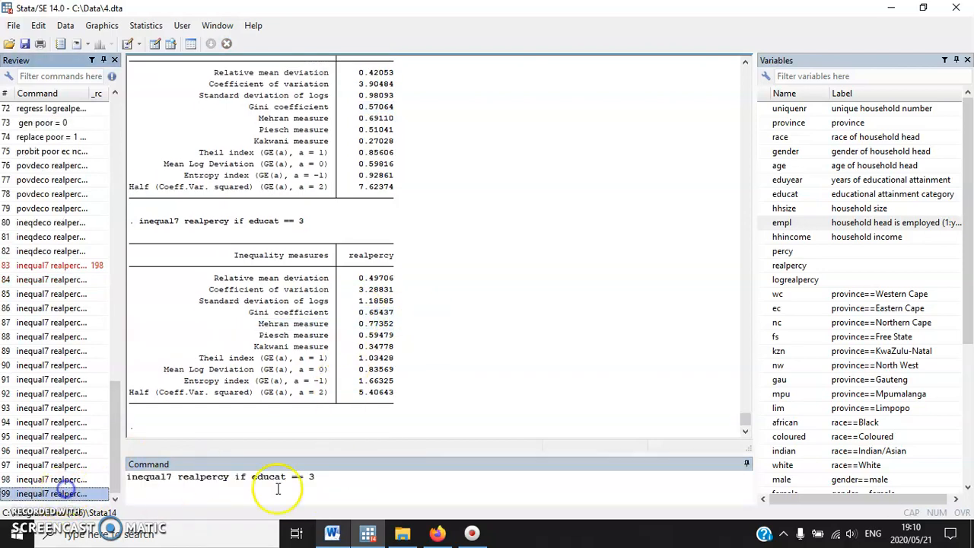
pyautogui.click(358, 478)
pyautogui.press('BackSpace')
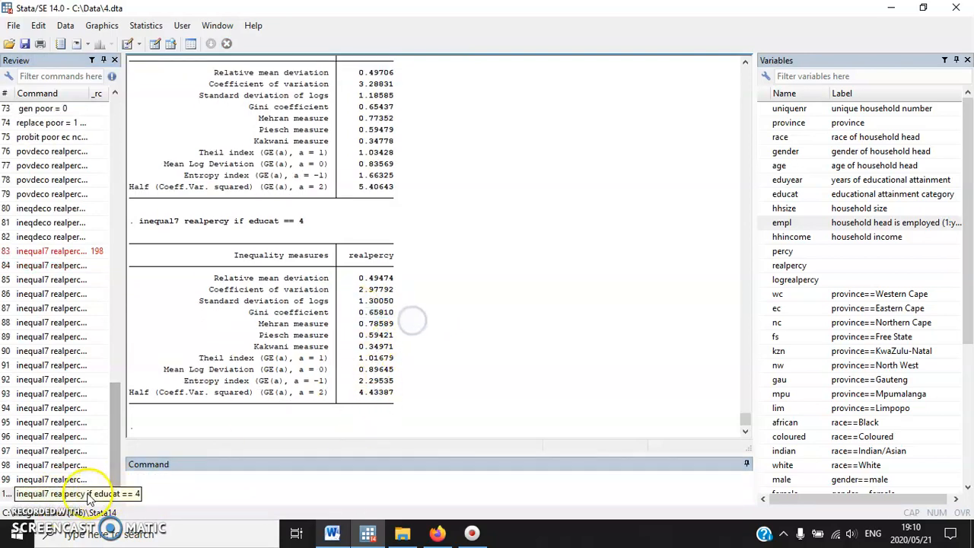
pyautogui.click(53, 493)
pyautogui.press('BackSpace')
pyautogui.write('5')
pyautogui.press('Return')
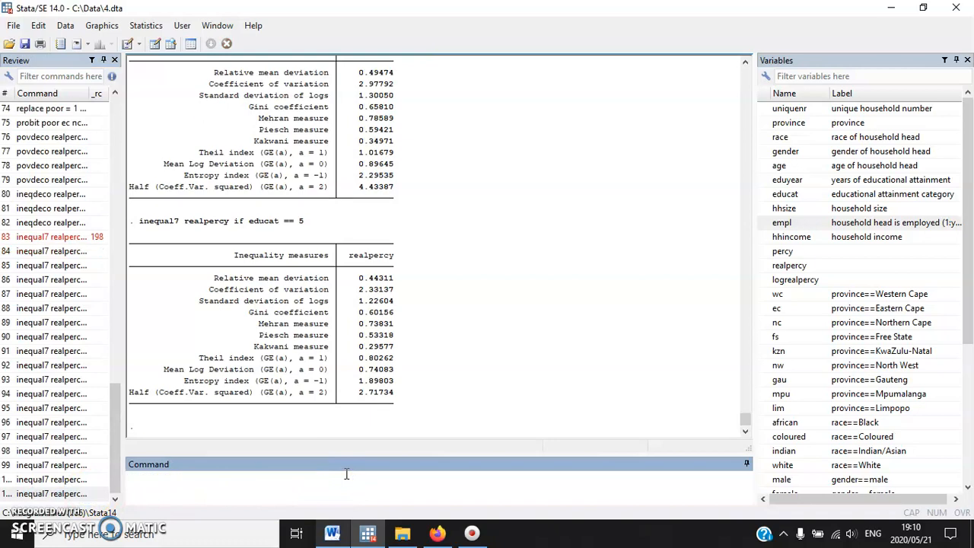
pyautogui.moveTo(358, 312); pyautogui.dragTo(394, 313)
# Rerun the inequal7 realpercy command for educat == 6 and highlight its Gini coefficient
pyautogui.click(70, 493)
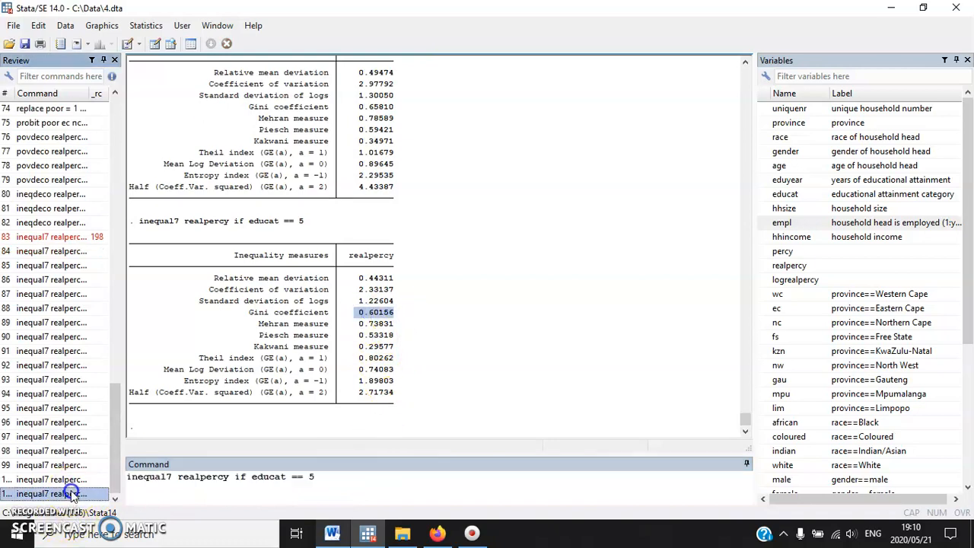
pyautogui.click(350, 483)
pyautogui.press('BackSpace')
pyautogui.write('6')
pyautogui.press('Return')
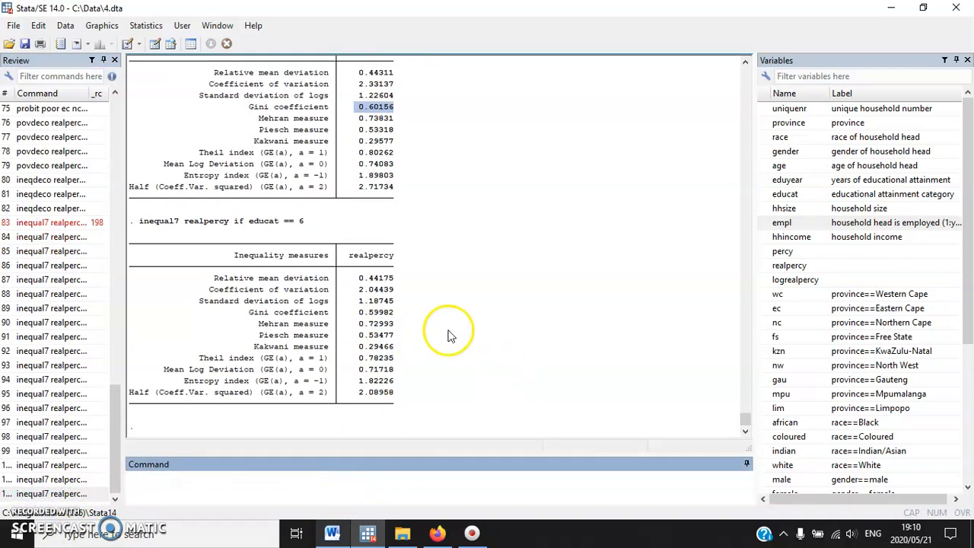
pyautogui.moveTo(359, 312); pyautogui.dragTo(394, 312)
pyautogui.click(308, 479)
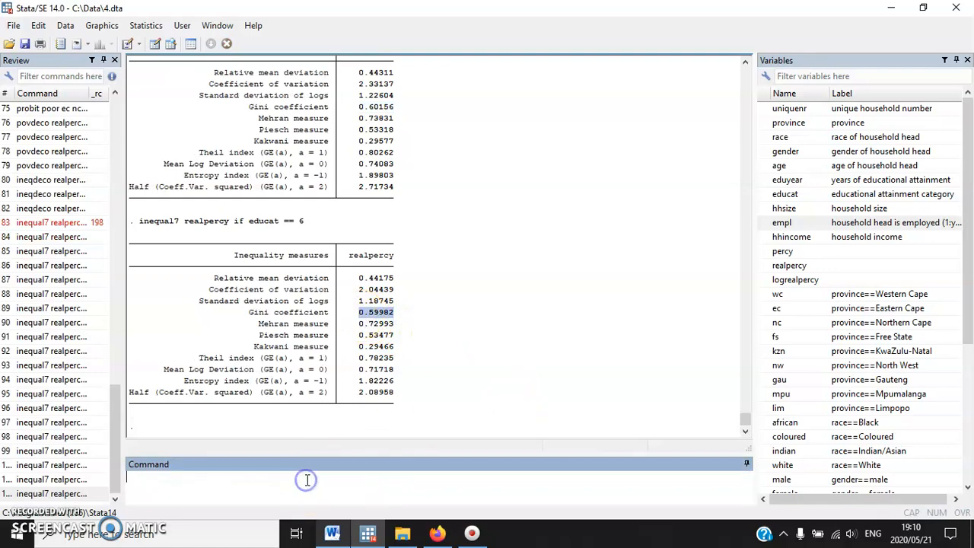
# Switch to the Word workshop document and review the OLS and probit regression exercises in section 7
pyautogui.click(332, 533)
pyautogui.scroll(6, 564, 325)
pyautogui.scroll(-8, 564, 324)
pyautogui.scroll(15, 552, 316)
pyautogui.scroll(4, 556, 303)
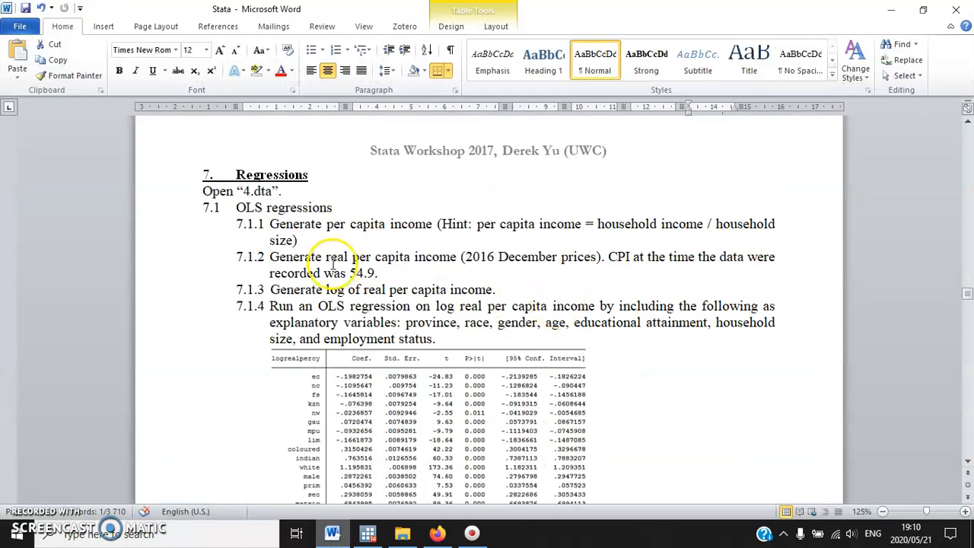
pyautogui.click(323, 237)
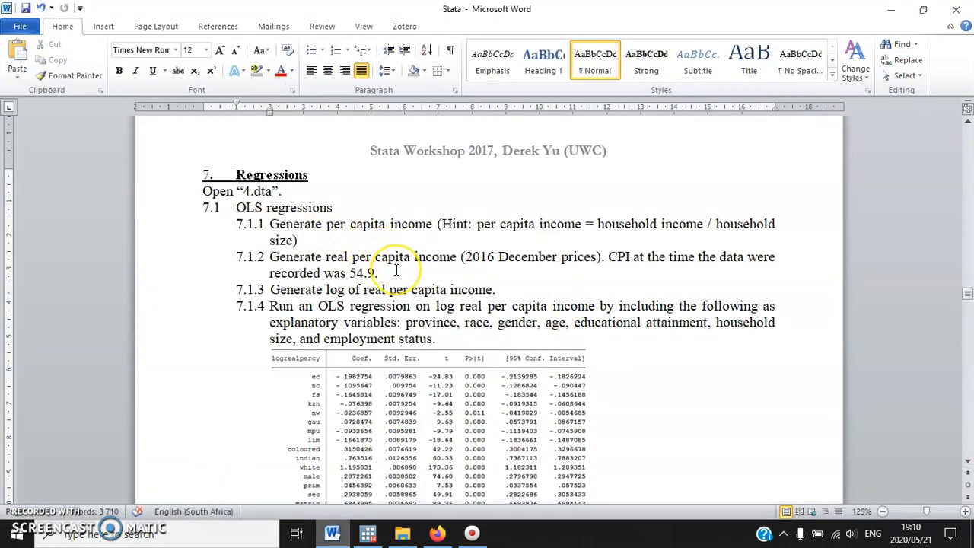
pyautogui.scroll(-6, 396, 270)
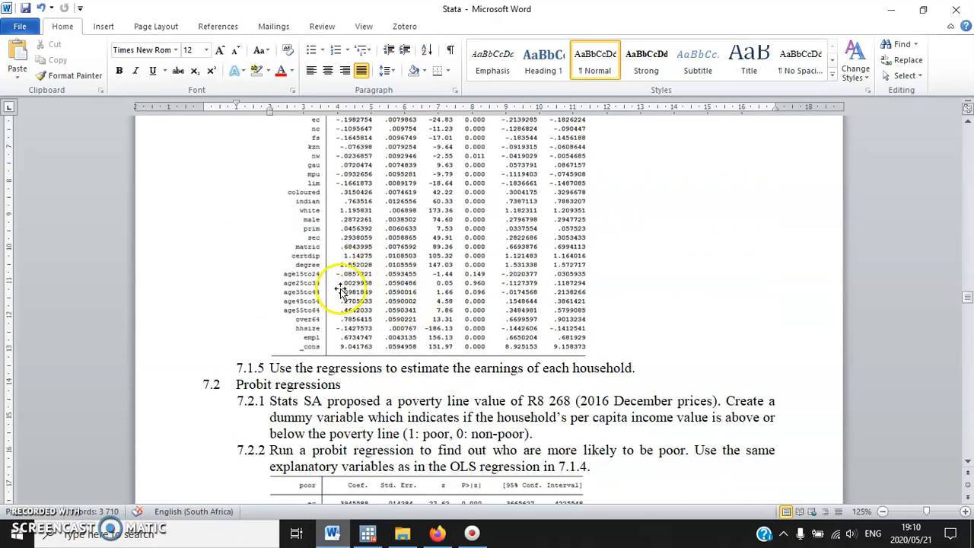
pyautogui.scroll(6, 340, 304)
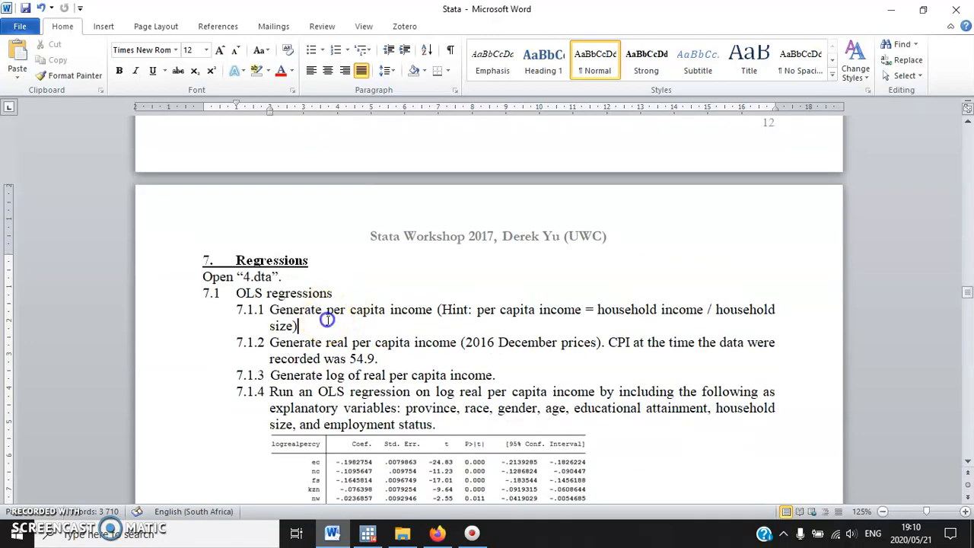
pyautogui.scroll(-6, 328, 321)
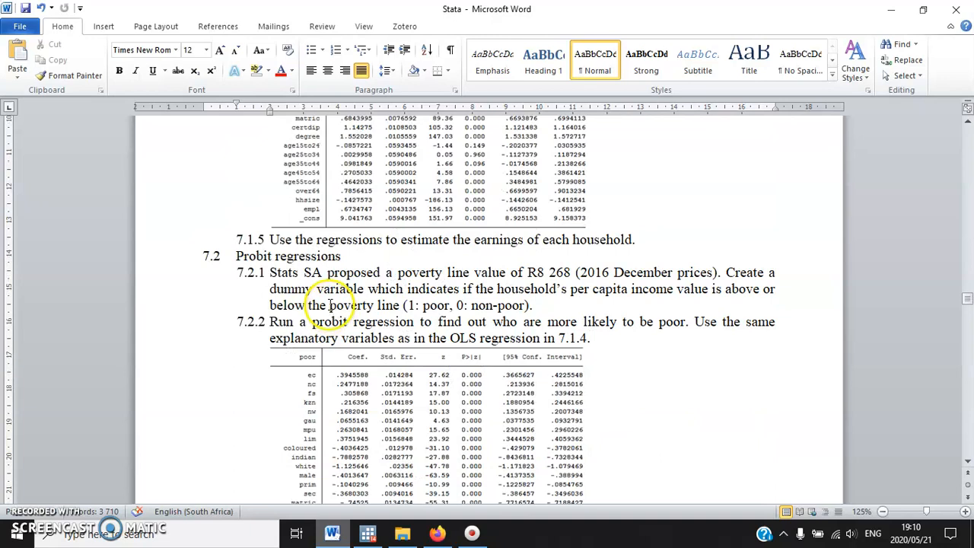
pyautogui.scroll(6, 333, 306)
pyautogui.moveTo(330, 222); pyautogui.dragTo(335, 283)
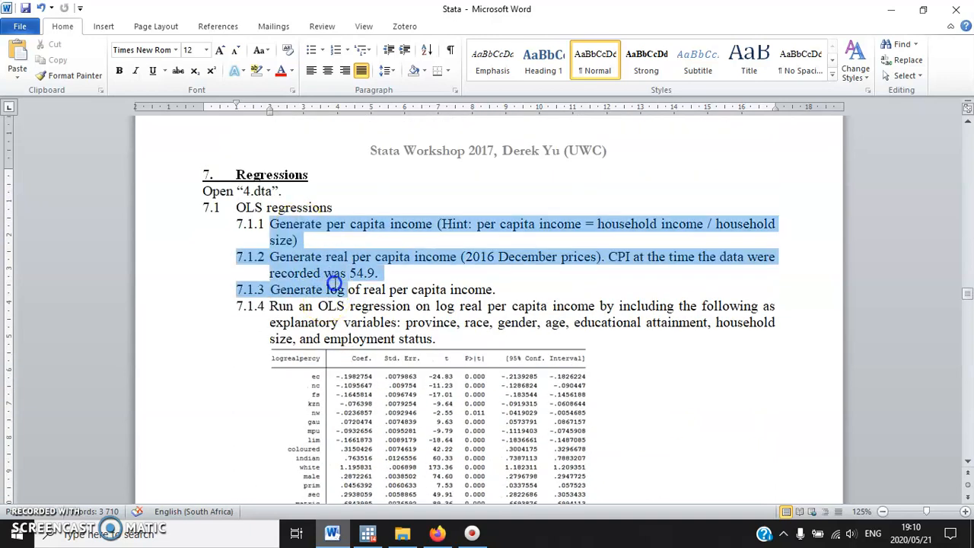
pyautogui.click(344, 292)
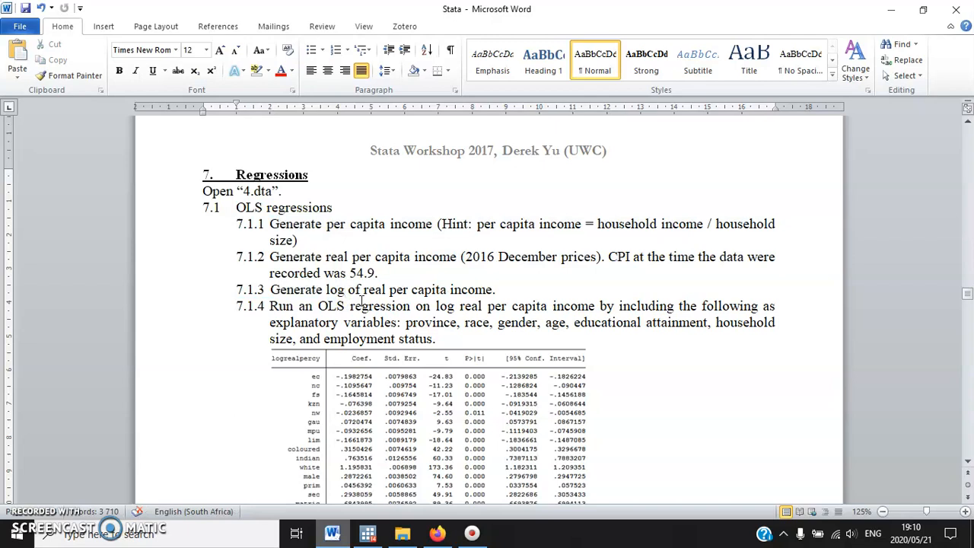
pyautogui.scroll(-8, 361, 304)
pyautogui.scroll(2, 342, 279)
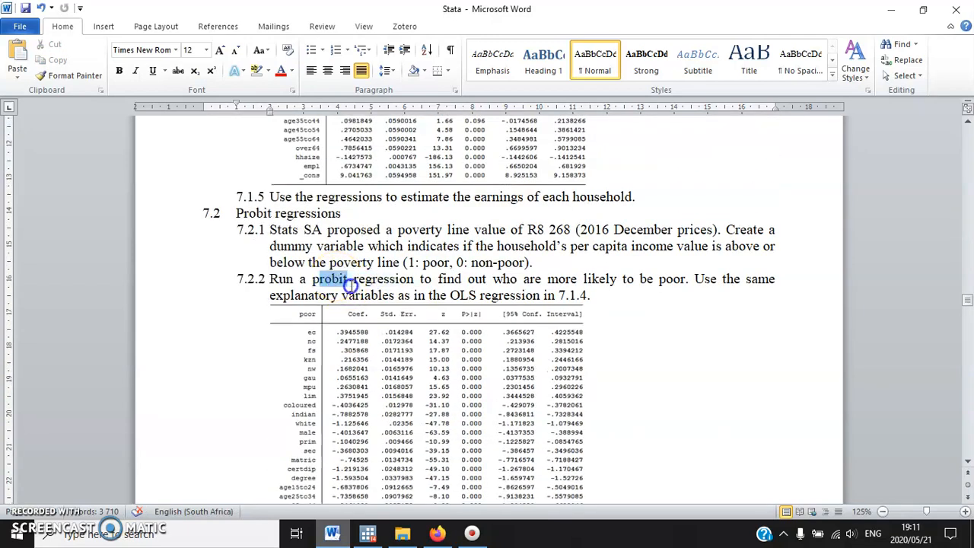
pyautogui.scroll(-5, 350, 283)
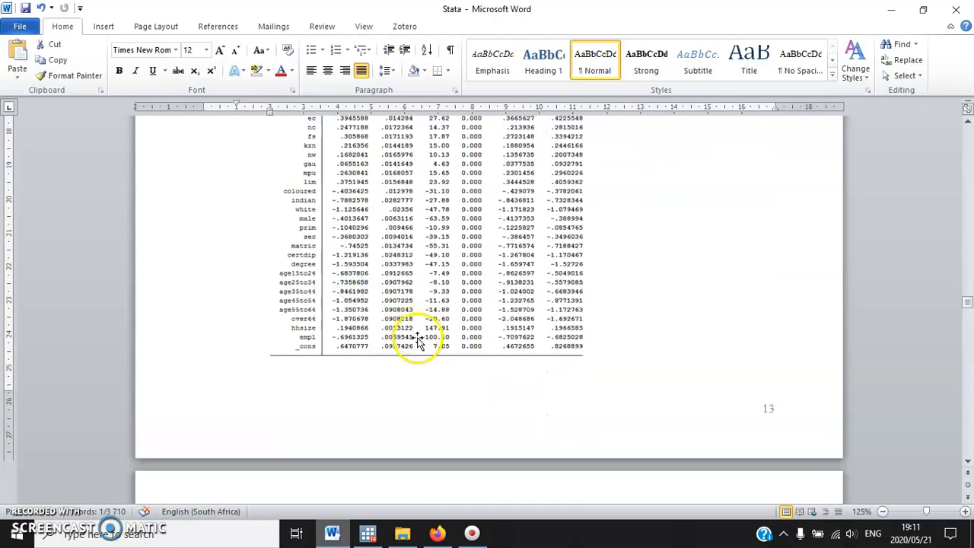
# Review the poverty and inequality exercises in section 8 with their P0, P1, P2 and Gini table, then return to Stata
pyautogui.scroll(-6, 418, 340)
pyautogui.scroll(-8, 418, 343)
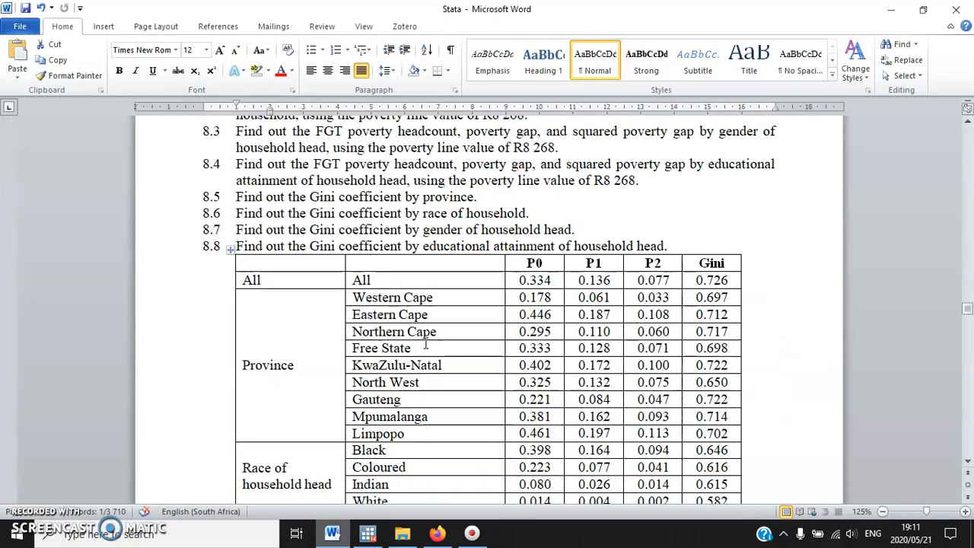
pyautogui.scroll(5, 415, 329)
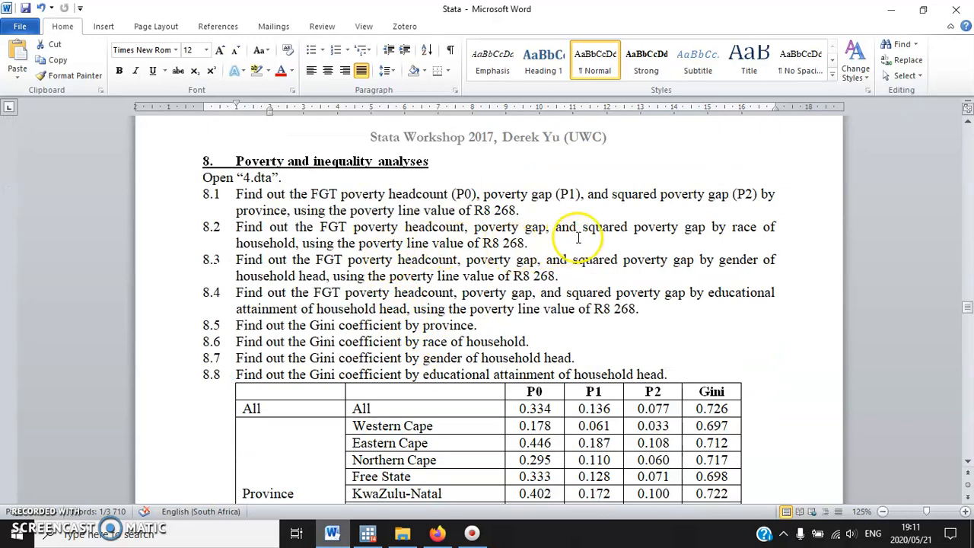
pyautogui.moveTo(312, 194); pyautogui.dragTo(729, 194)
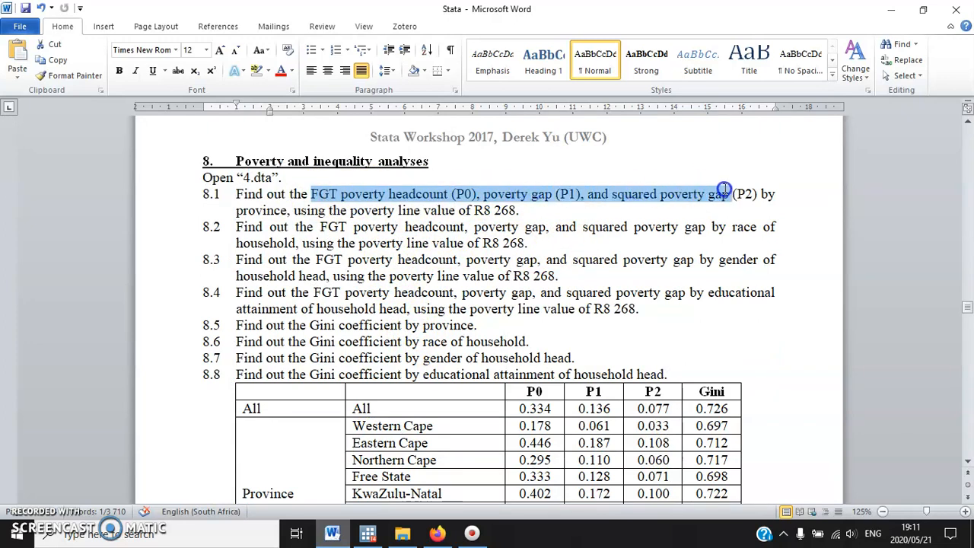
pyautogui.scroll(-2, 605, 297)
pyautogui.click(688, 305)
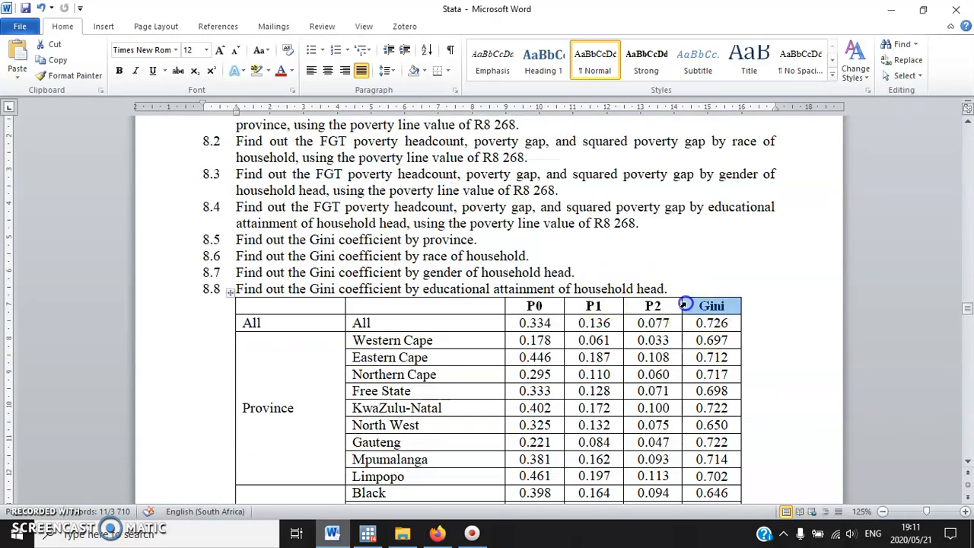
pyautogui.click(554, 271)
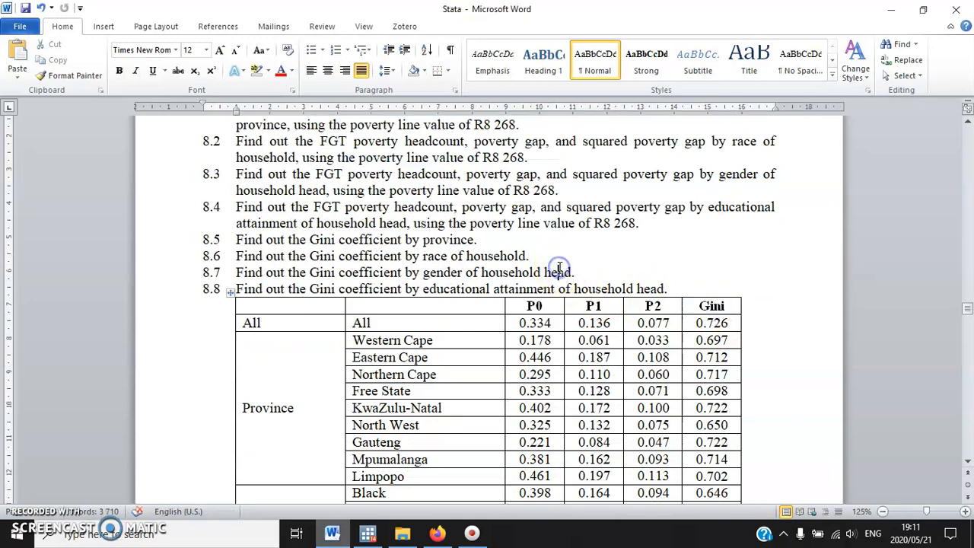
pyautogui.scroll(-6, 466, 408)
pyautogui.click(367, 529)
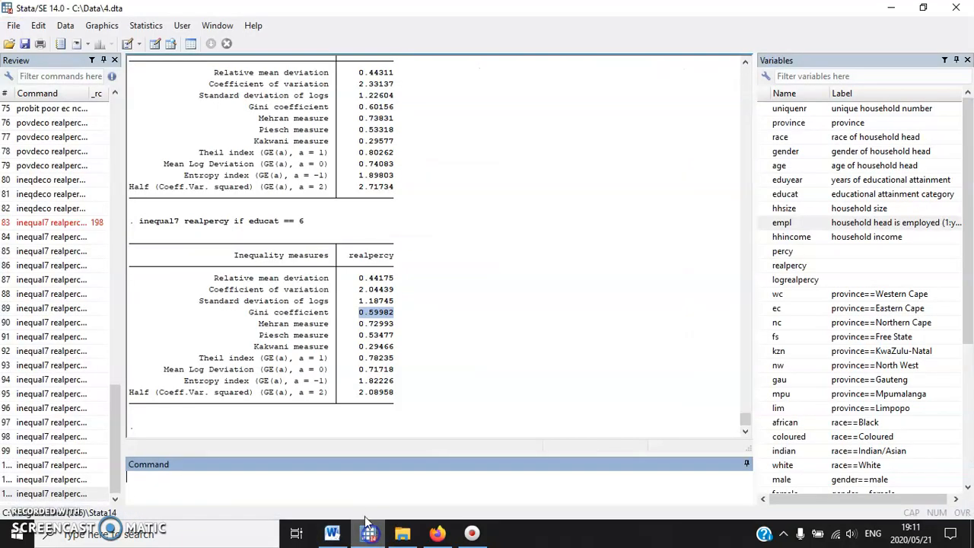
# Switch back to the Word document and examine the section 9 revision exercises, from per capita income in 9.1 to the histogram in 9.11
pyautogui.click(332, 533)
pyautogui.scroll(-12, 466, 327)
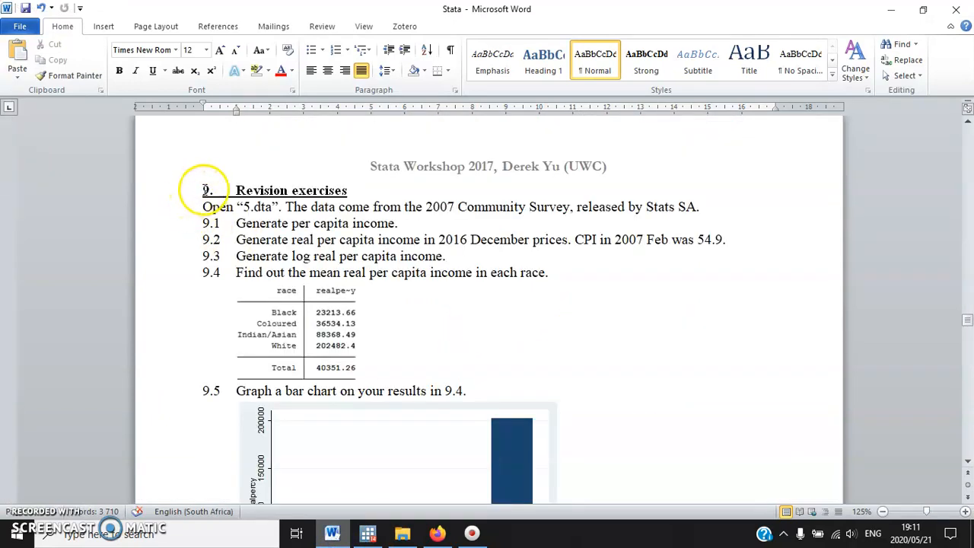
pyautogui.click(299, 223)
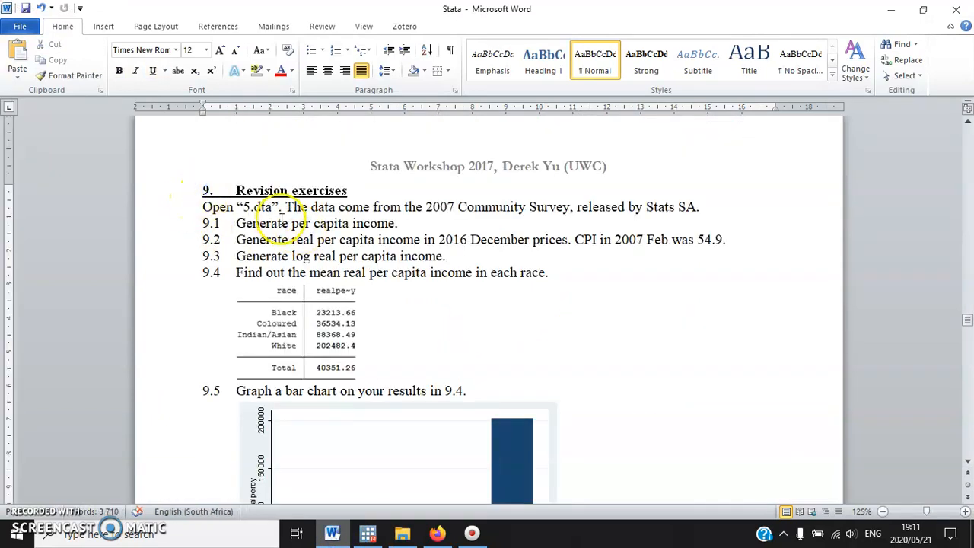
pyautogui.scroll(-20, 301, 240)
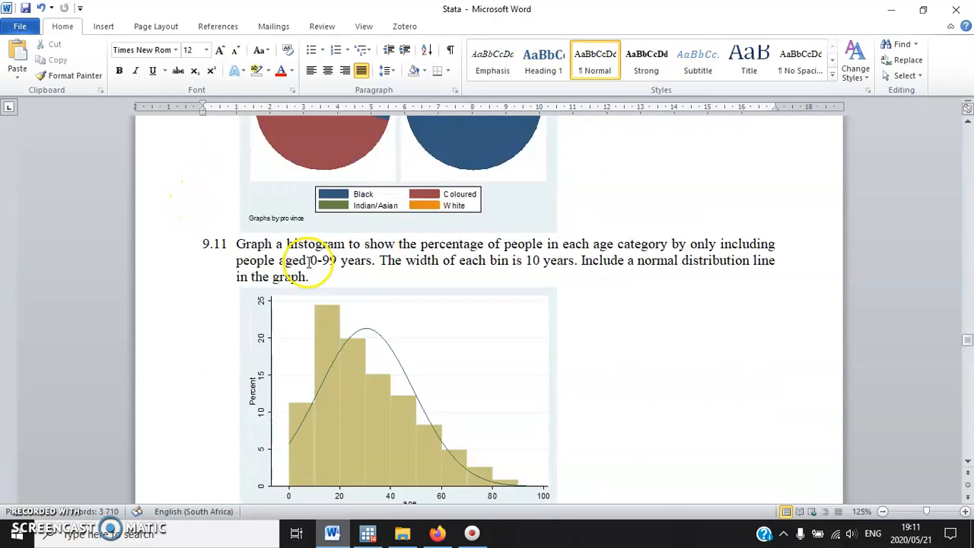
pyautogui.scroll(20, 367, 285)
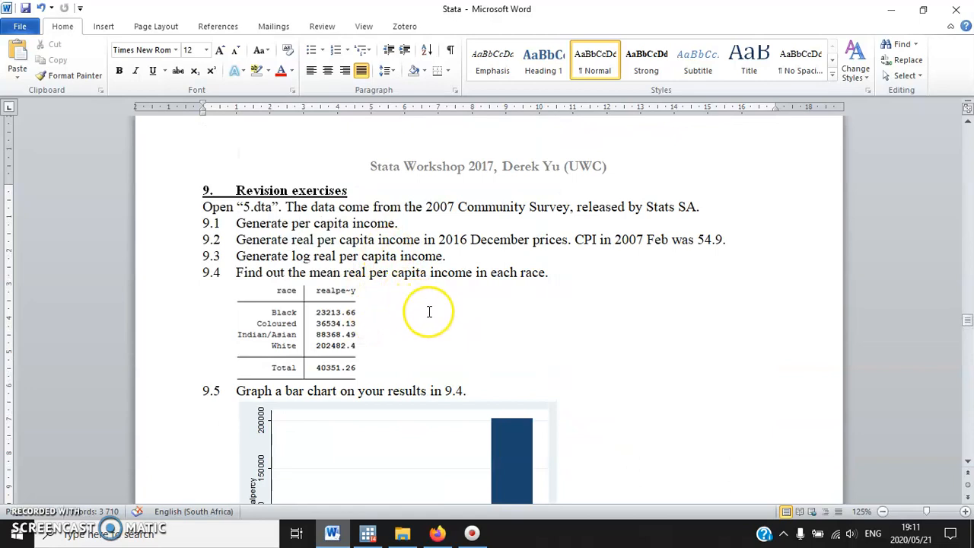
pyautogui.click(343, 322)
pyautogui.scroll(-6, 397, 325)
pyautogui.click(396, 322)
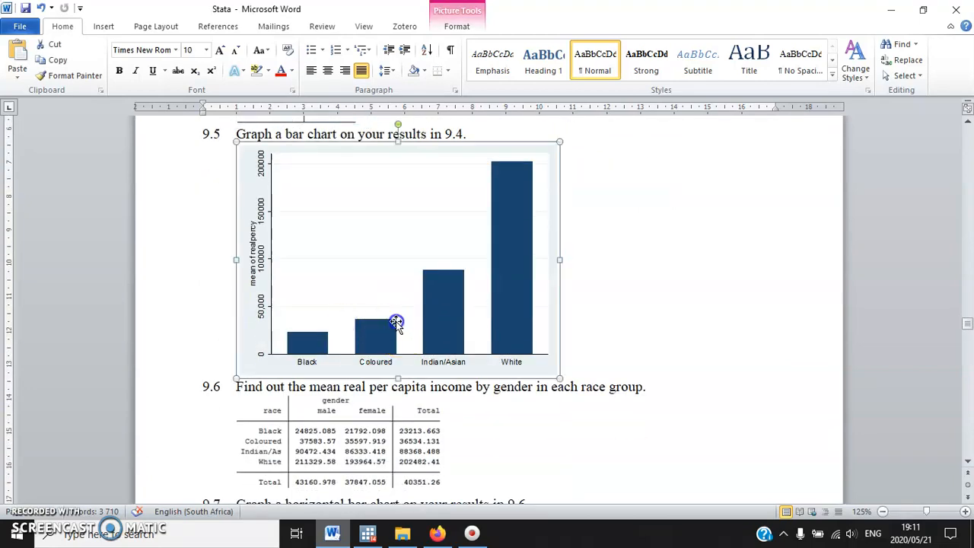
pyautogui.scroll(-4, 430, 337)
pyautogui.scroll(-20, 430, 338)
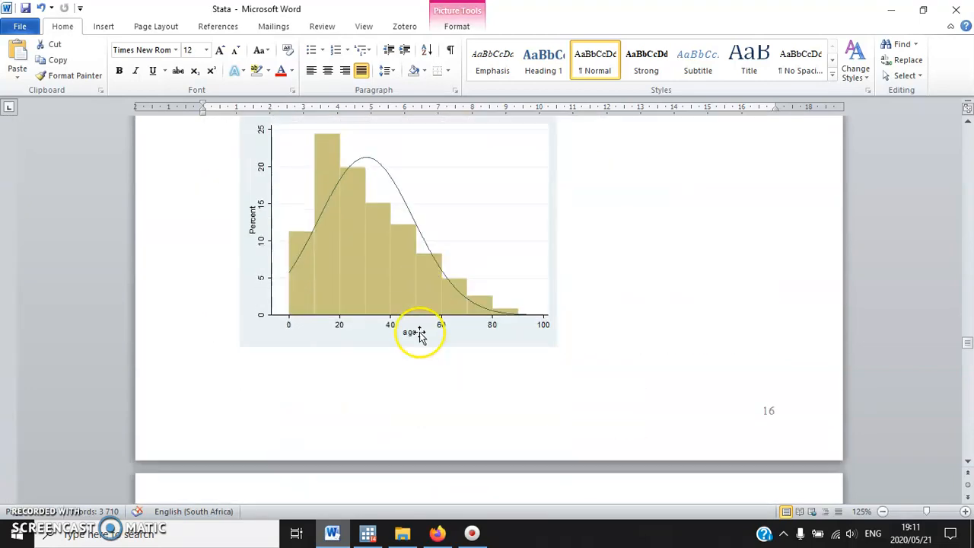
pyautogui.click(418, 333)
# Examine the regression exercises closing section 9, including the poverty dummy in 9.13 and the probit output in 9.14
pyautogui.scroll(-8, 421, 336)
pyautogui.scroll(8, 423, 343)
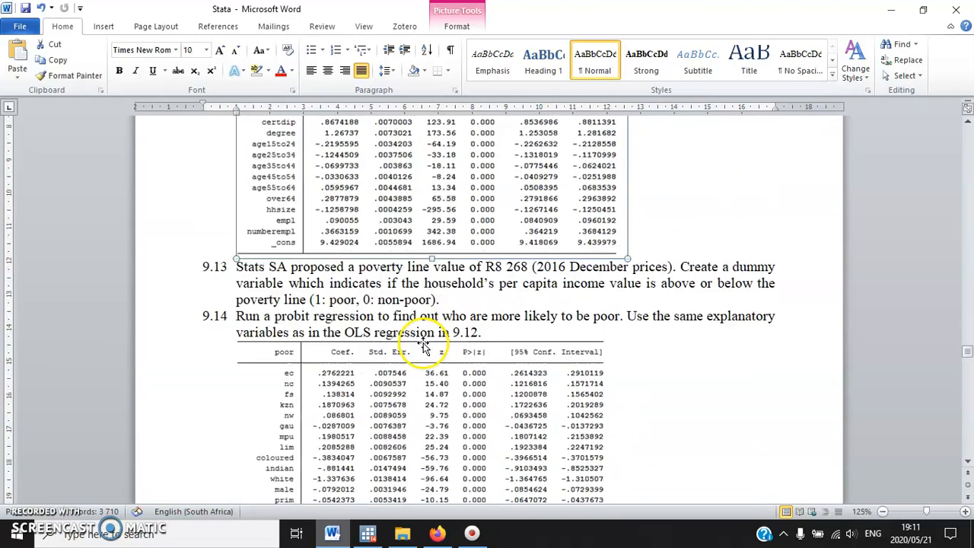
pyautogui.scroll(-5, 387, 326)
pyautogui.click(384, 333)
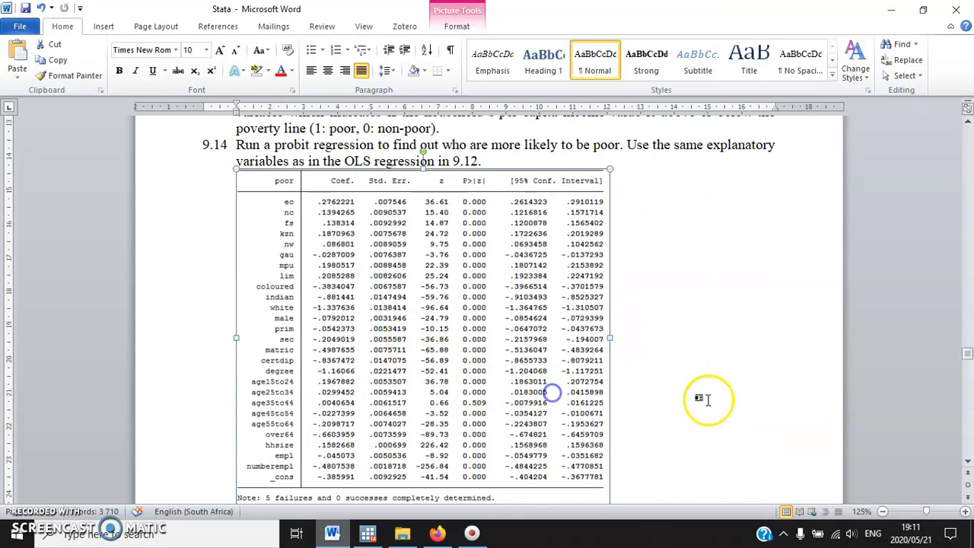
pyautogui.scroll(-1, 708, 399)
pyautogui.scroll(-2, 693, 340)
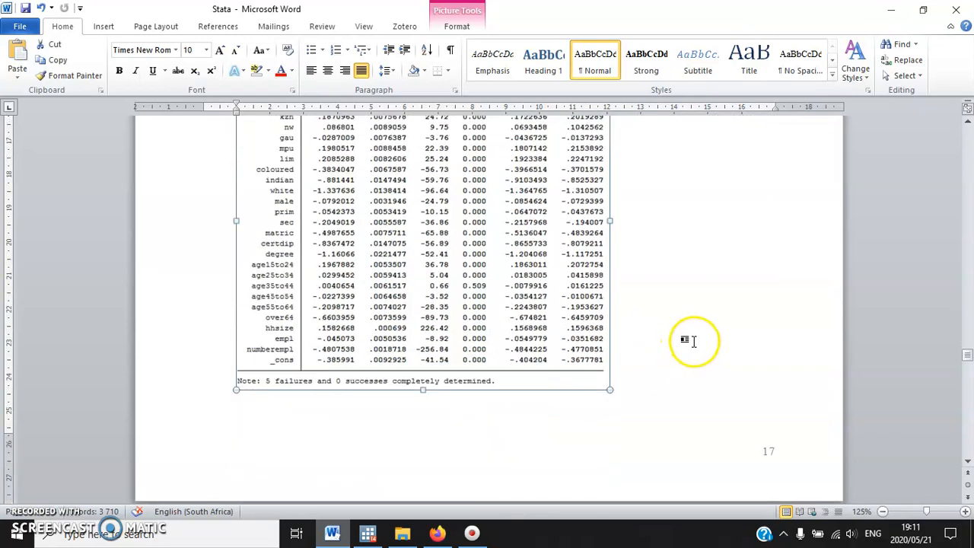
pyautogui.scroll(-3, 693, 342)
pyautogui.scroll(3, 700, 346)
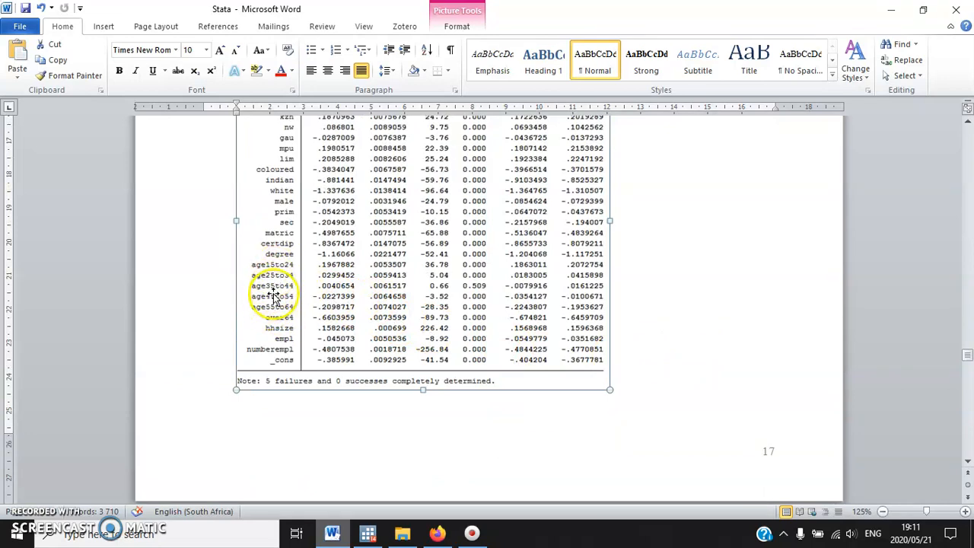
pyautogui.click(656, 307)
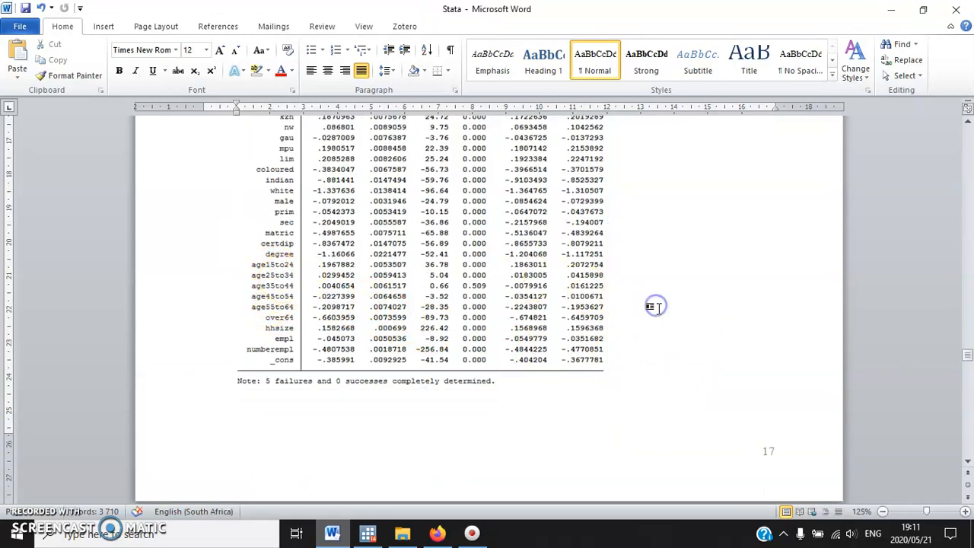
# Examine the section 10 regression exercises, including the explanatory variables and coefficient table of exercise 10.1
pyautogui.scroll(-20, 673, 337)
pyautogui.scroll(8, 665, 359)
pyautogui.scroll(3, 668, 350)
pyautogui.scroll(-15, 669, 335)
pyautogui.scroll(2, 666, 321)
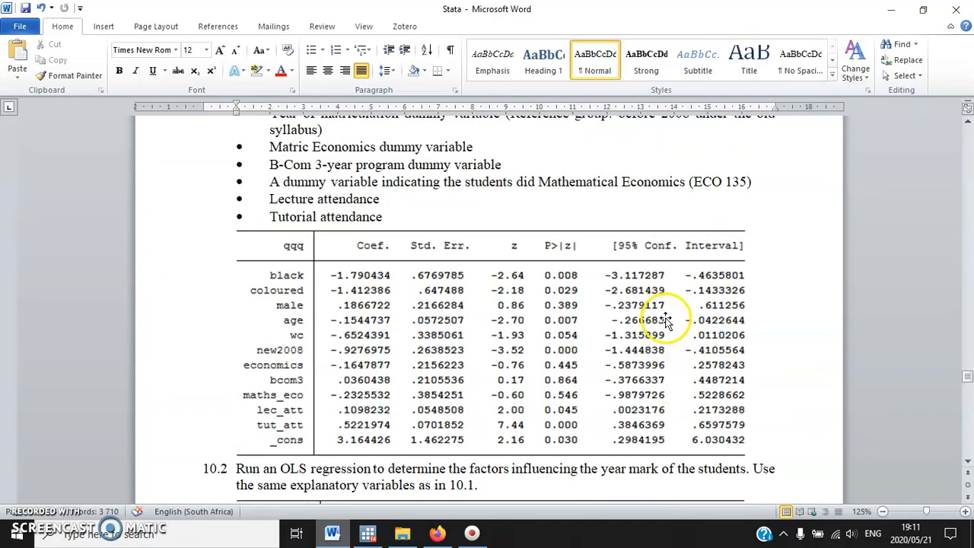
pyautogui.scroll(1, 665, 321)
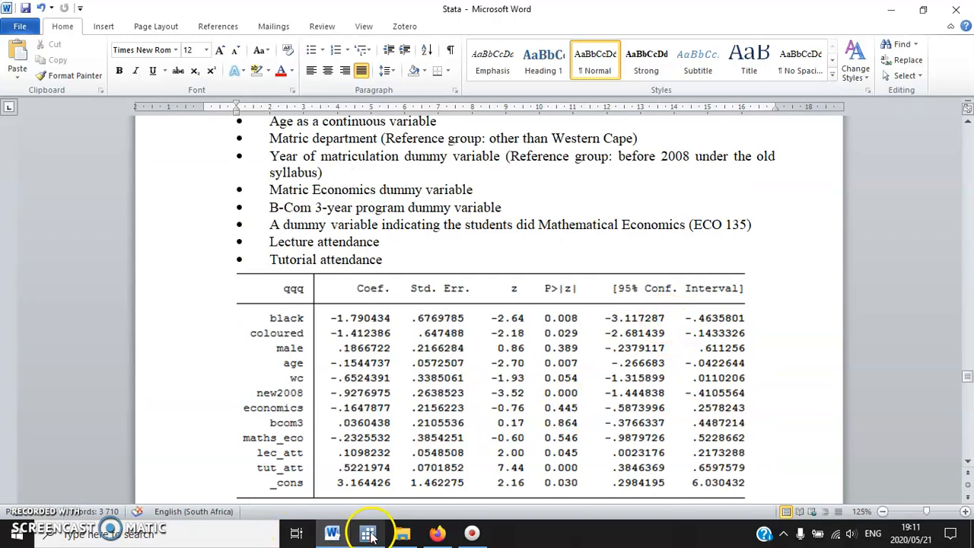
pyautogui.moveTo(371, 536)
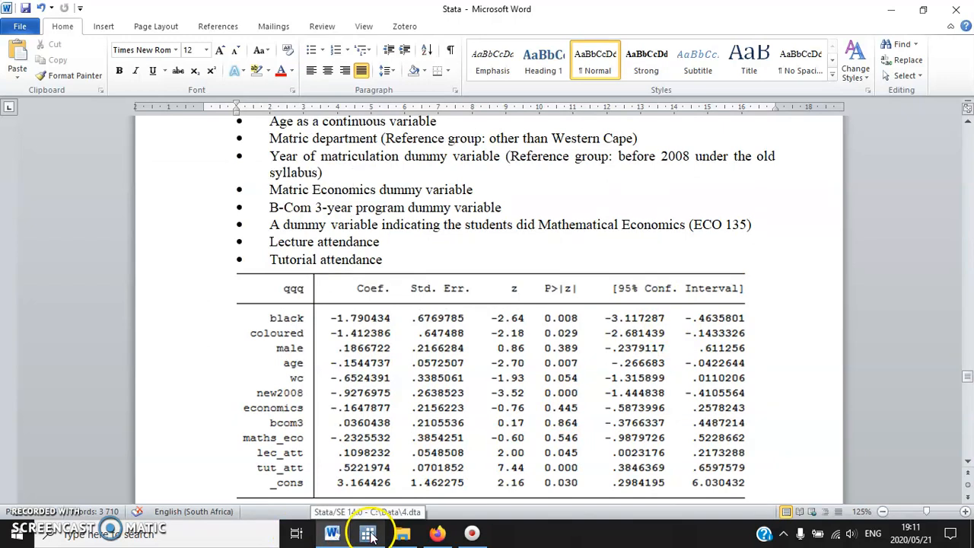